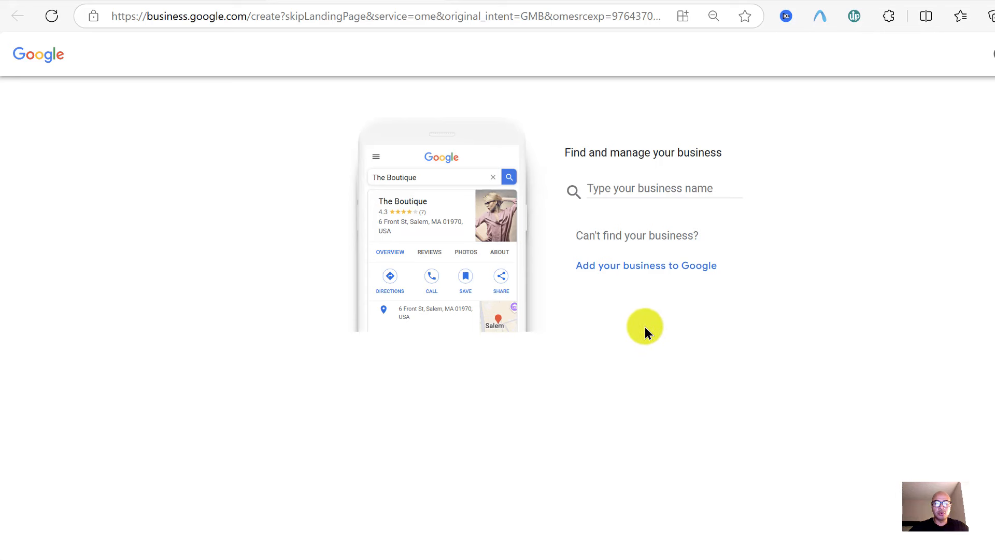
Leave the business finder and bring up the 'los angeles it services' competitor results
left_click(648, 188)
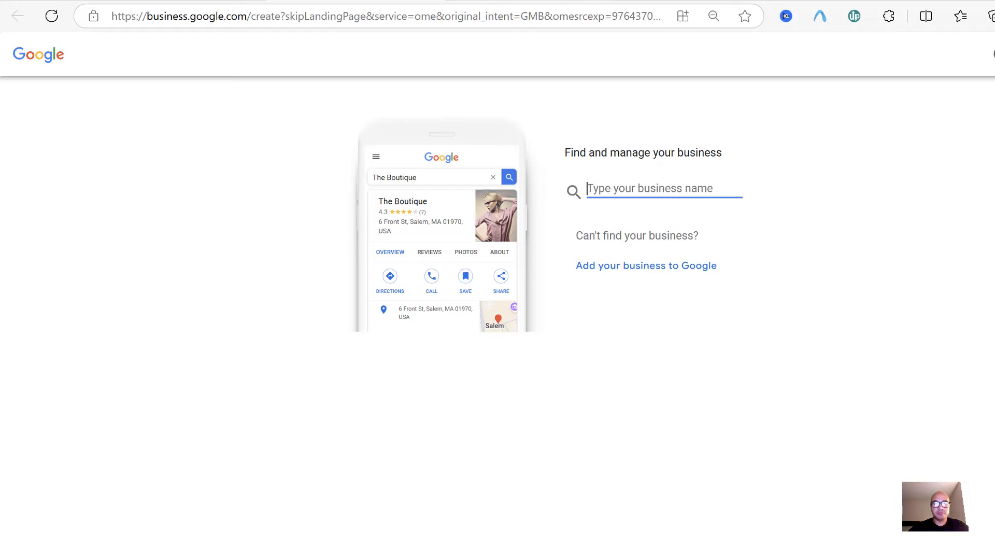
left_click(187, 1)
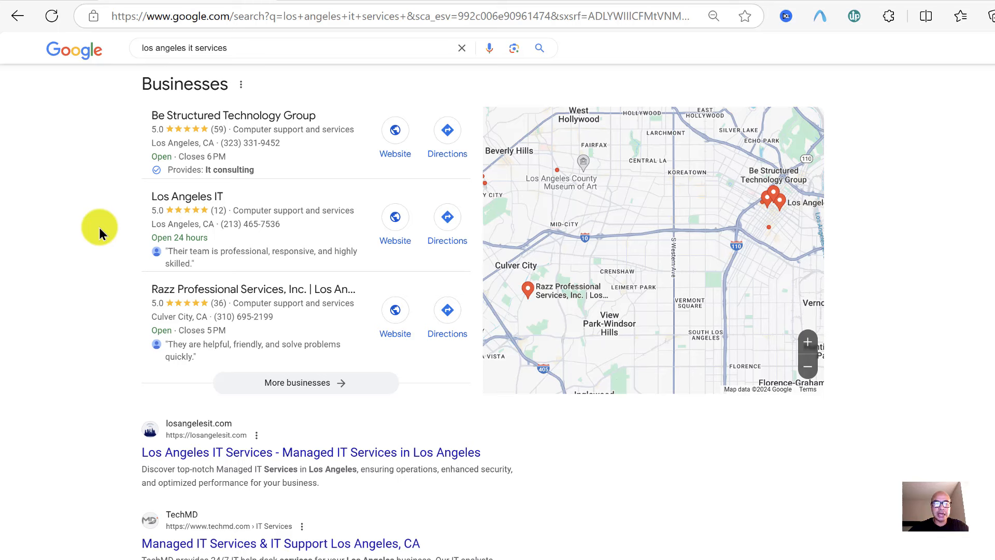
Browse the LA competitor listings, then go to the GrowthTec 'minneapolis st paul' search results
scroll(937, 318, "down", 5)
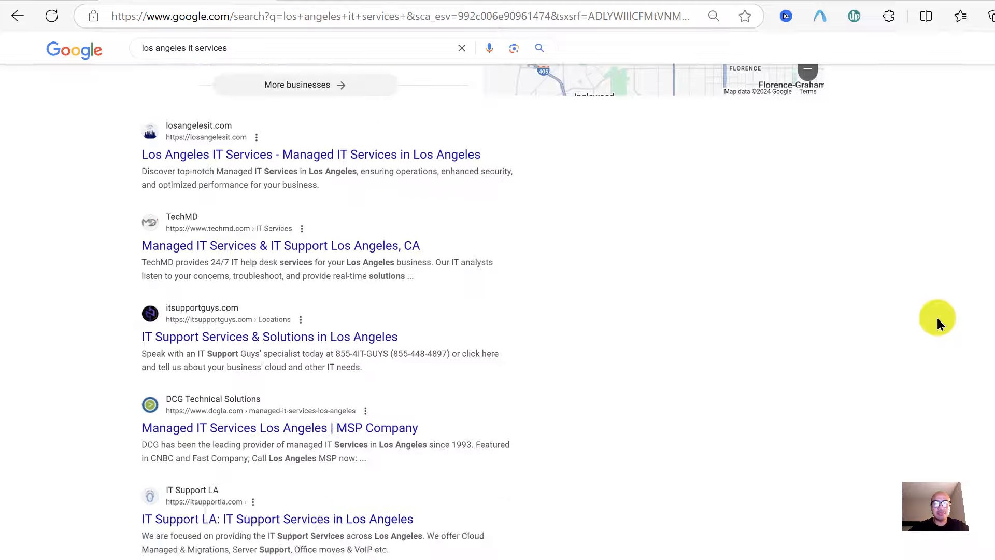
scroll(937, 319, "down", 15)
scroll(937, 318, "up", 20)
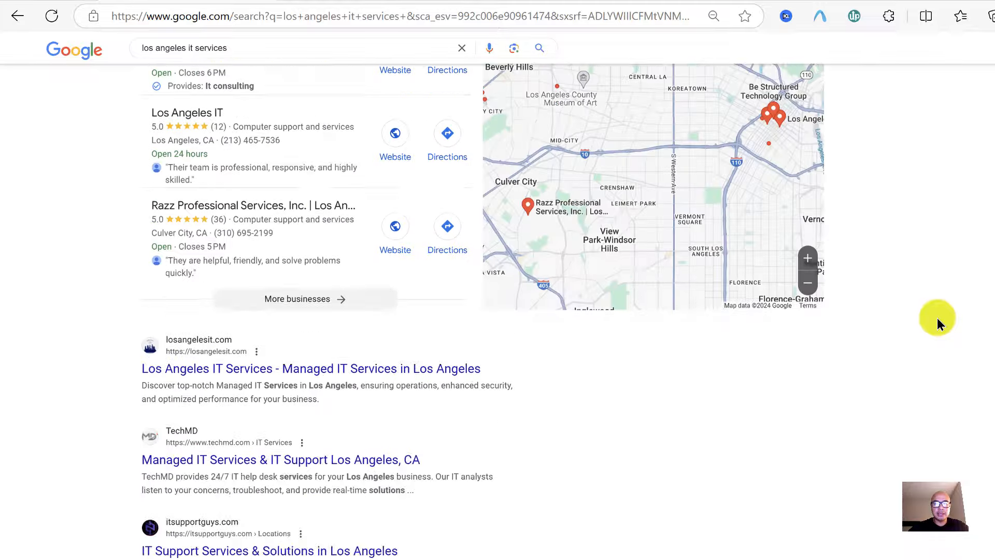
scroll(937, 318, "up", 4)
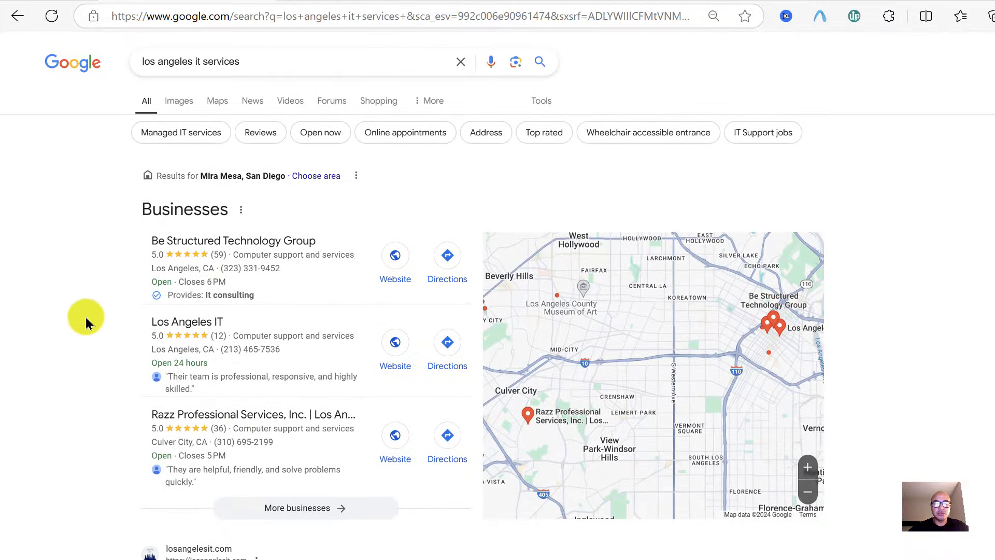
scroll(85, 316, "down", 1)
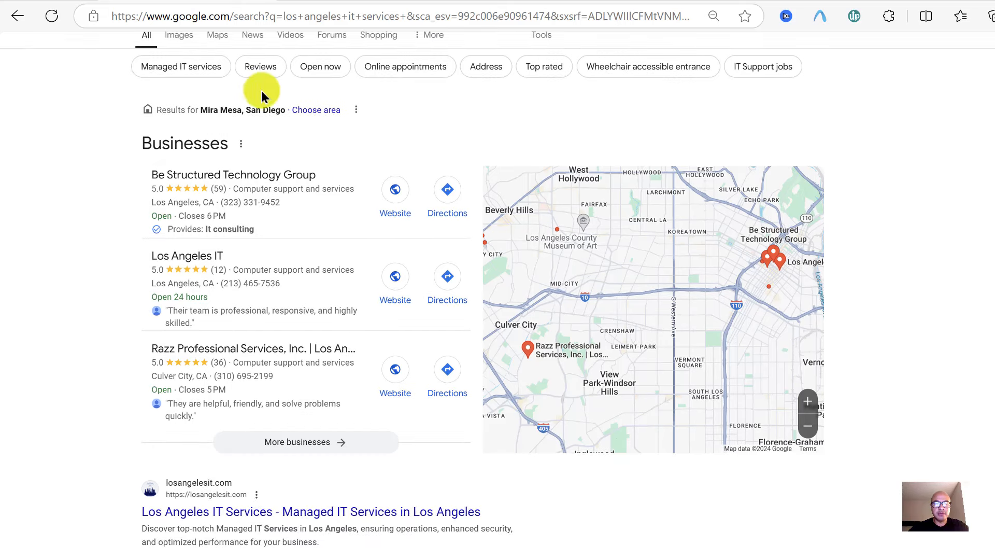
left_click(359, 1)
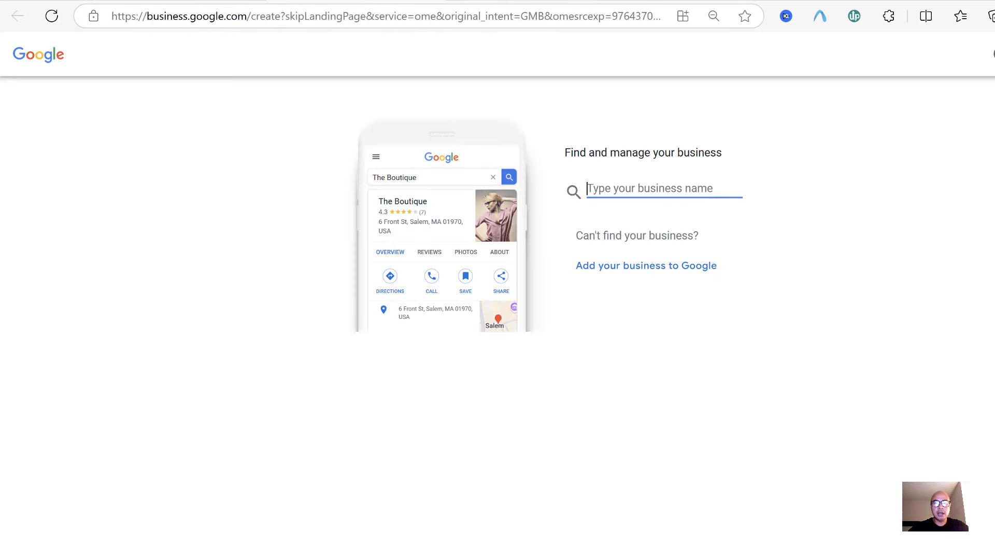
left_click(523, 1)
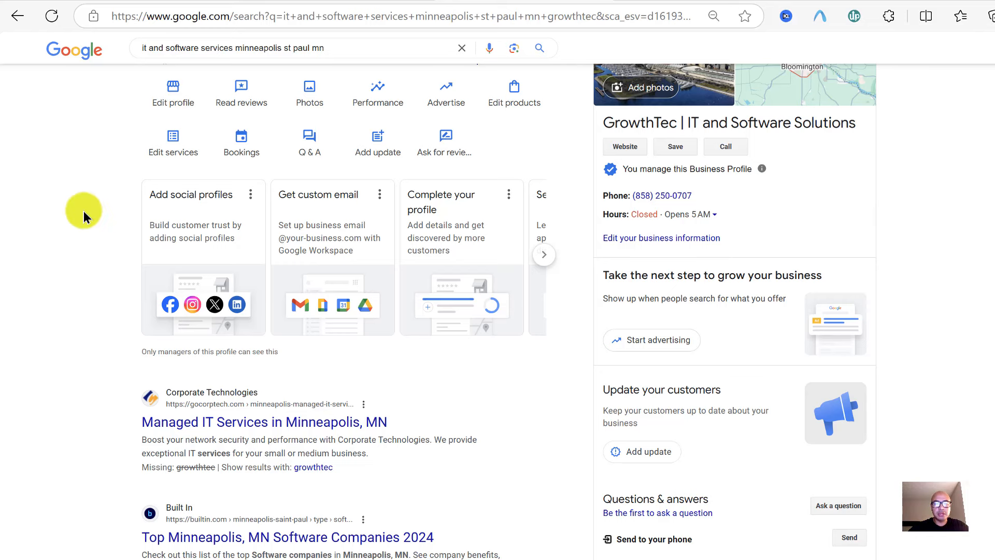
Open GrowthTec's Business information editor from its managed profile panel
scroll(124, 212, "up", 2)
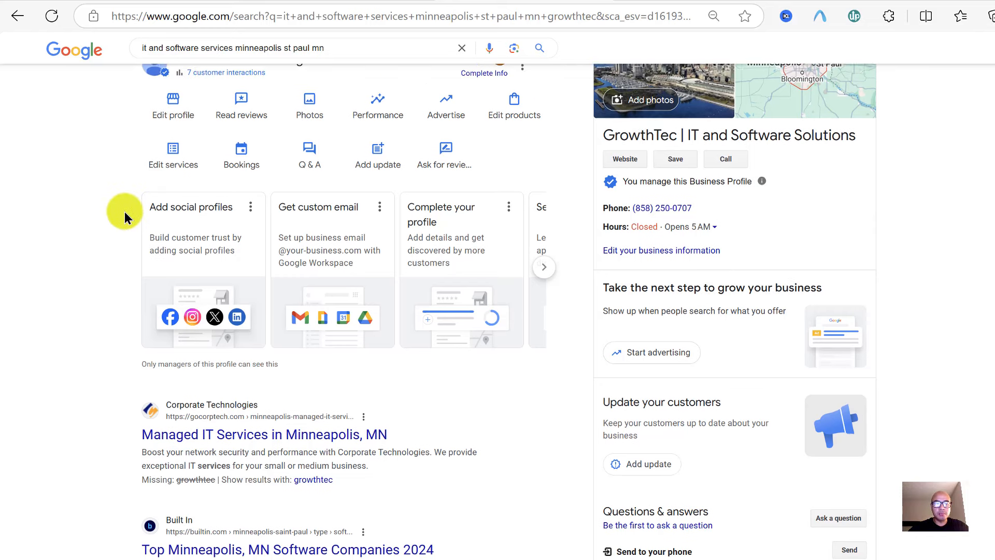
scroll(124, 212, "down", 2)
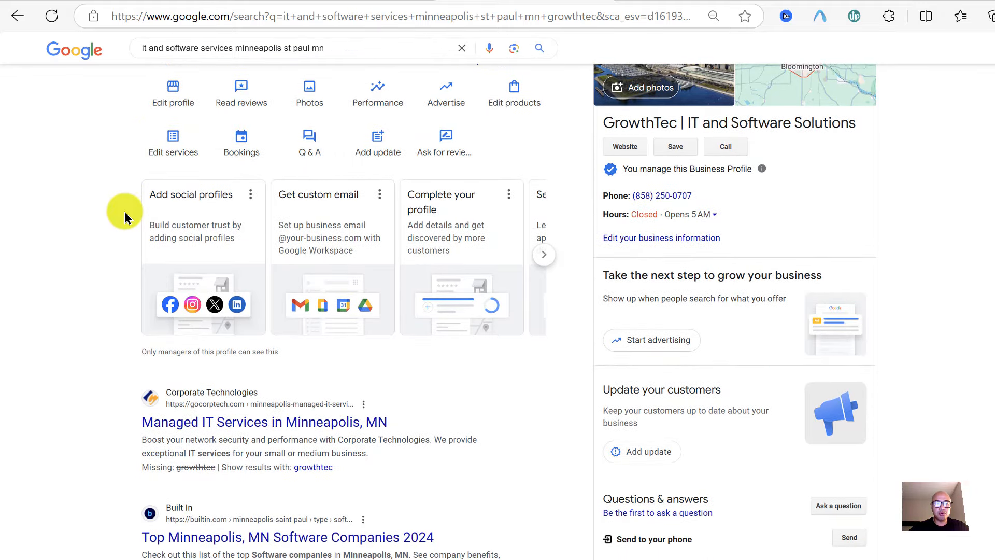
scroll(124, 212, "up", 1)
left_click(174, 143)
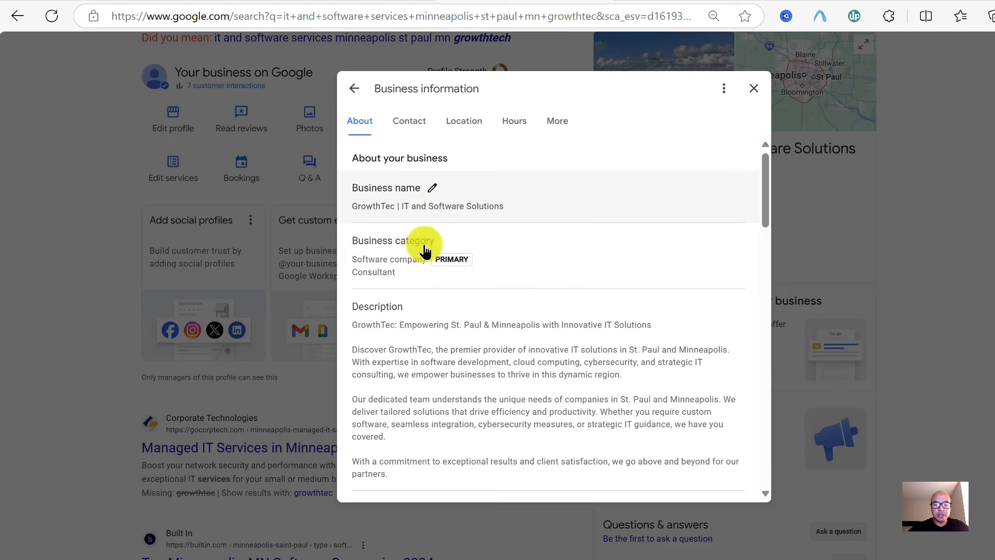
scroll(493, 269, "down", 1)
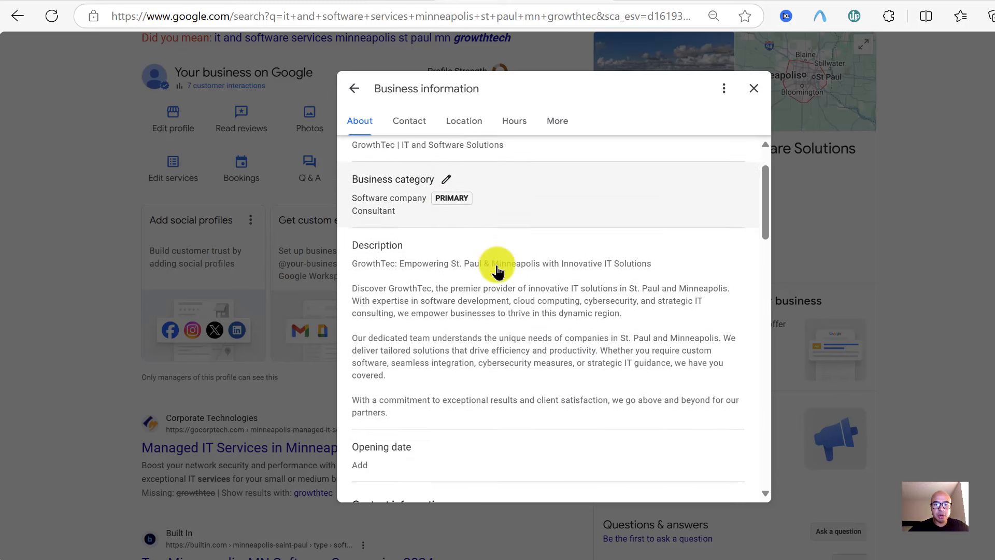
left_click(446, 180)
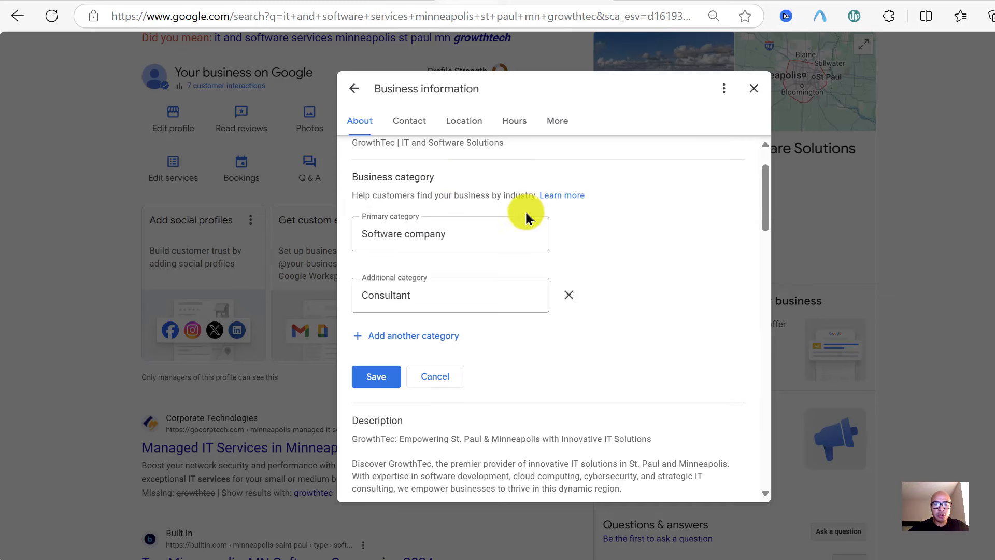
left_click(428, 338)
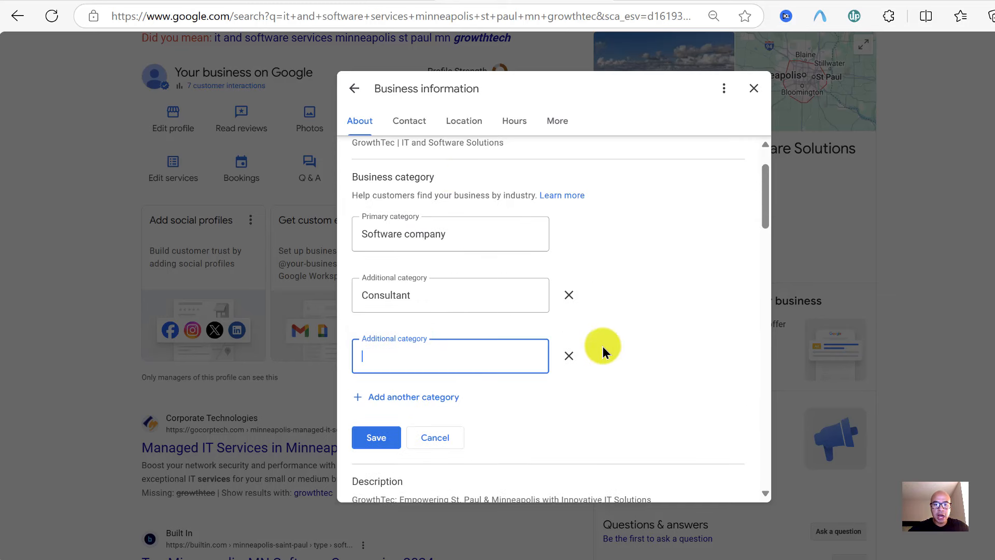
scroll(624, 343, "down", 2)
scroll(624, 343, "up", 2)
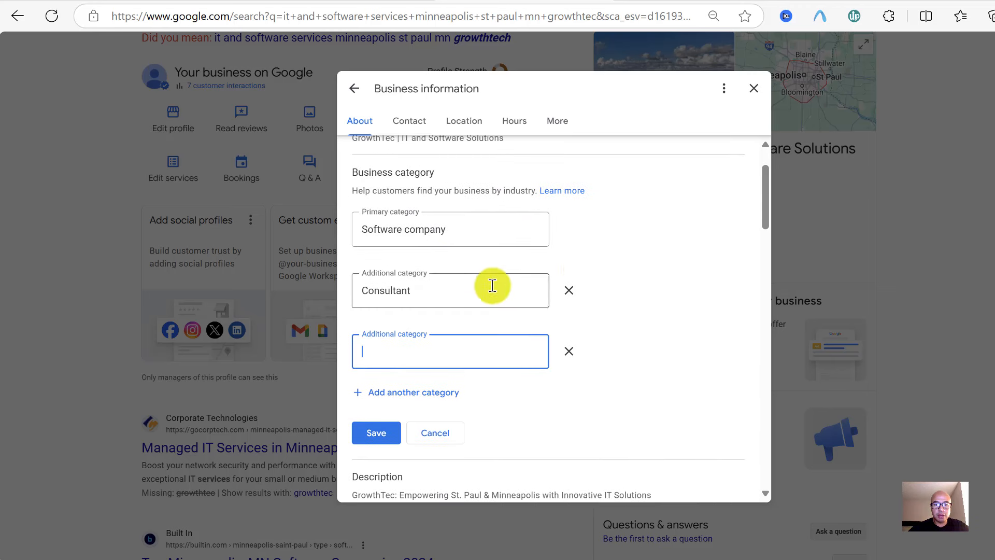
scroll(667, 286, "down", 1)
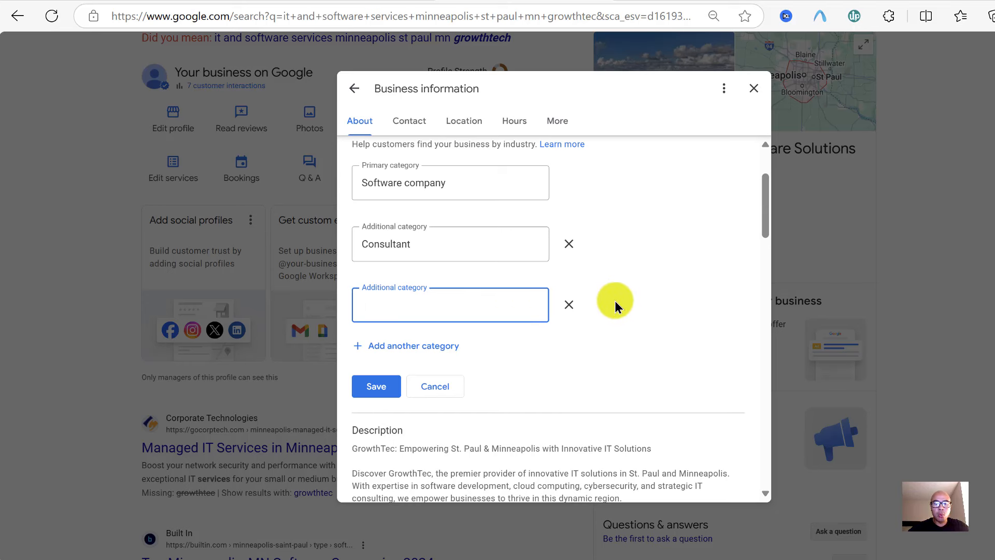
scroll(616, 305, "down", 2)
scroll(615, 305, "up", 2)
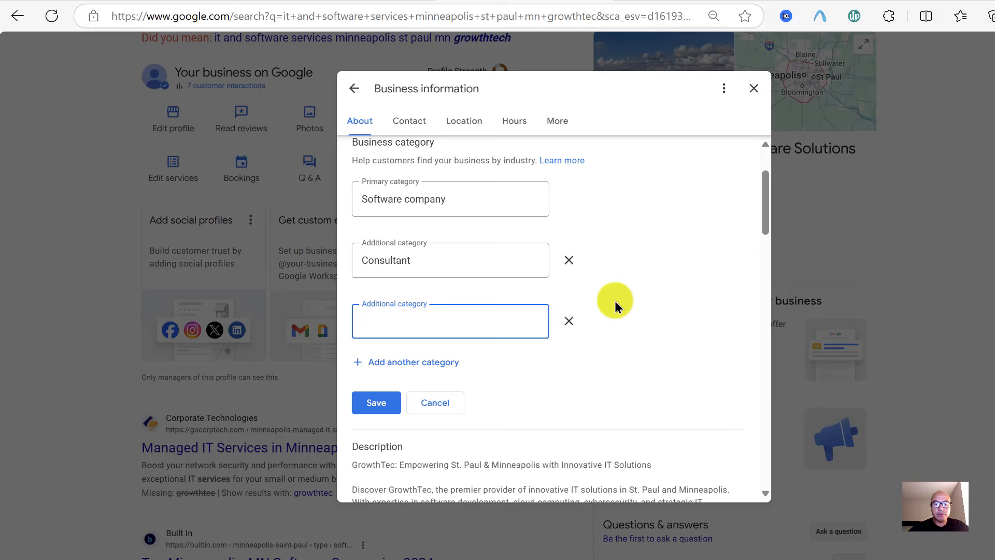
left_click(446, 409)
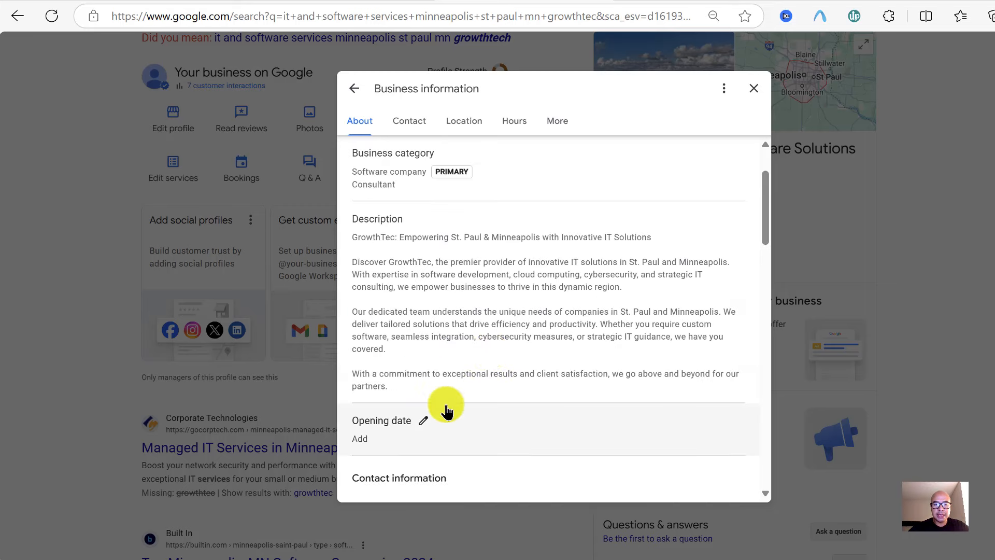
scroll(551, 256, "up", 2)
scroll(552, 258, "down", 1)
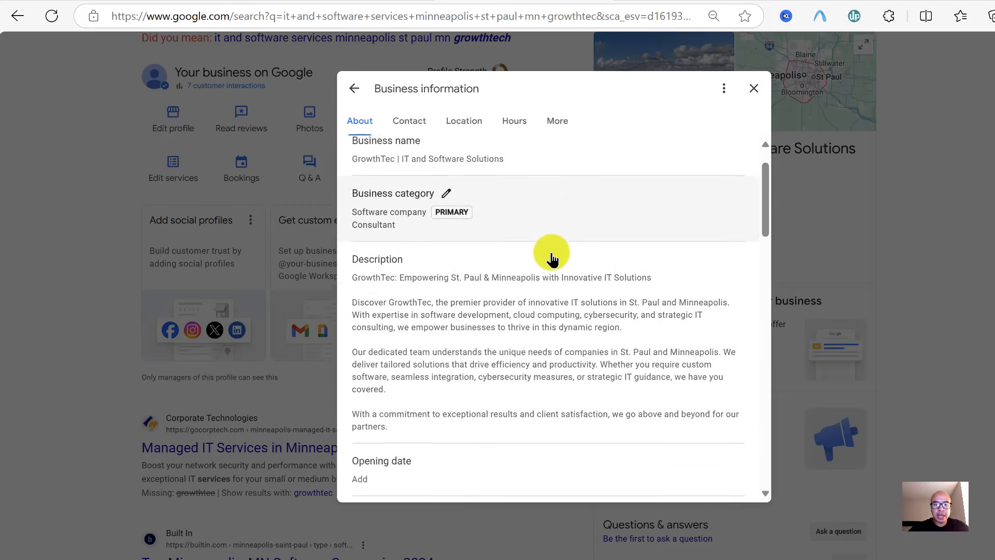
scroll(552, 257, "down", 2)
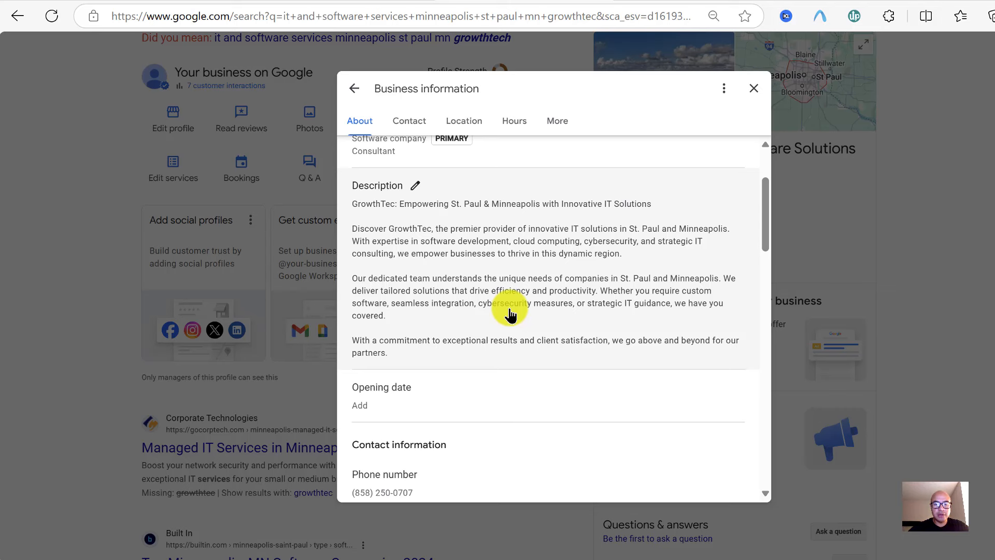
Scroll down the About tab to GrowthTec's Description
scroll(510, 313, "down", 1)
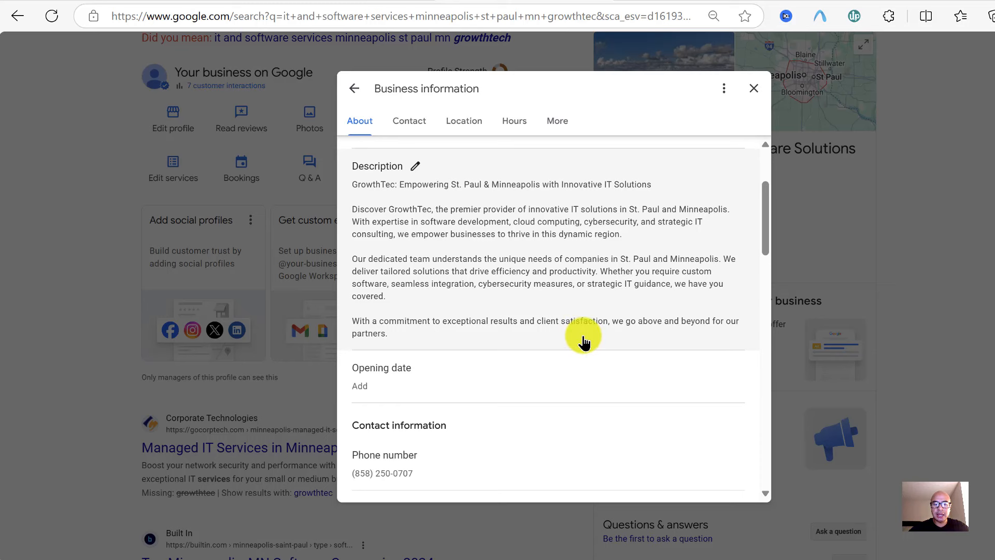
Review the four-paragraph GrowthTec description in its editor and cancel without changes
left_click(578, 263)
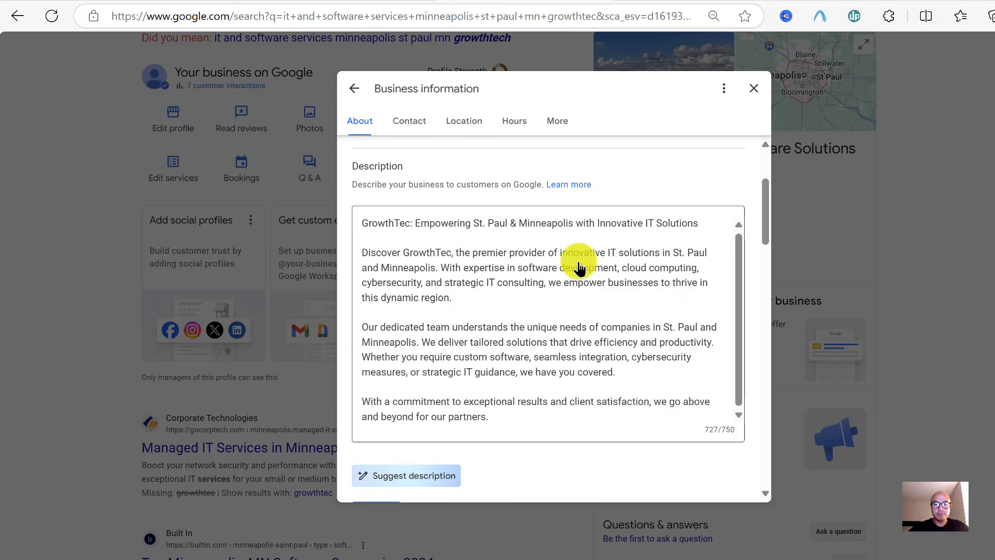
scroll(581, 311, "down", 1)
scroll(581, 314, "up", 1)
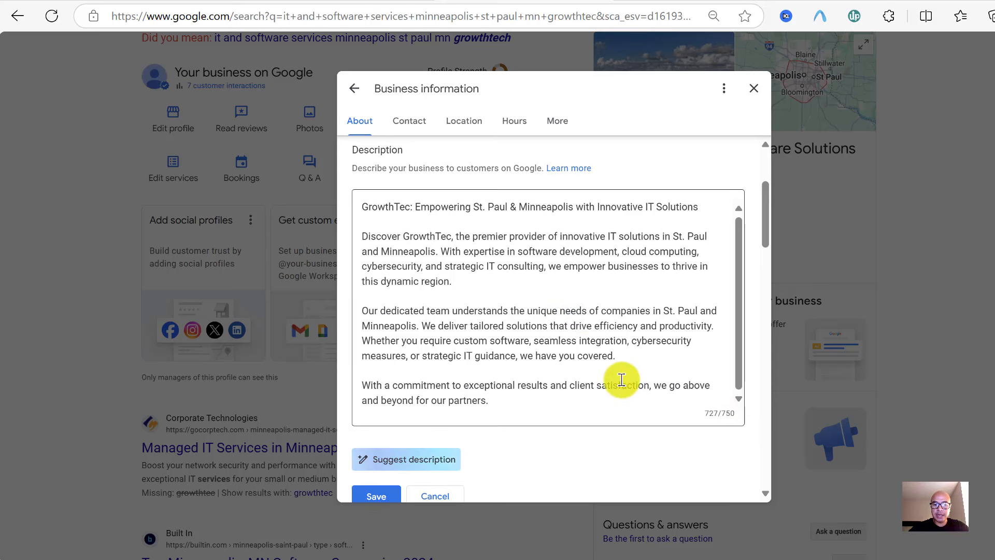
scroll(614, 388, "down", 1)
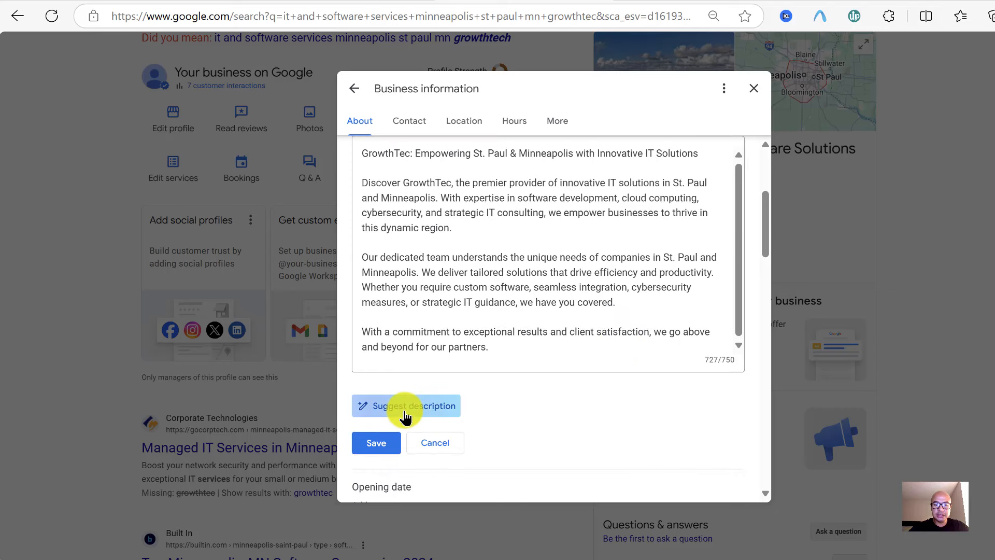
scroll(533, 401, "up", 1)
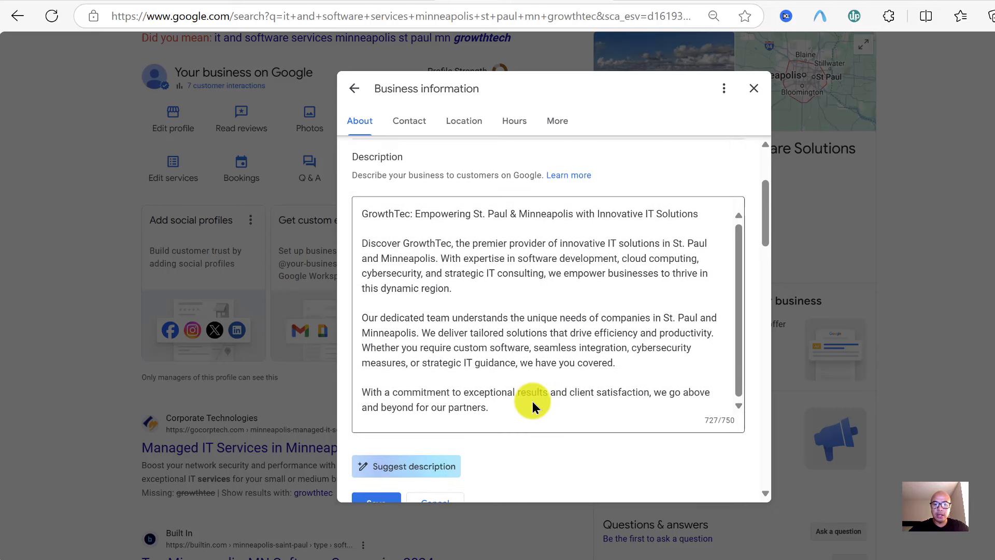
scroll(531, 402, "down", 1)
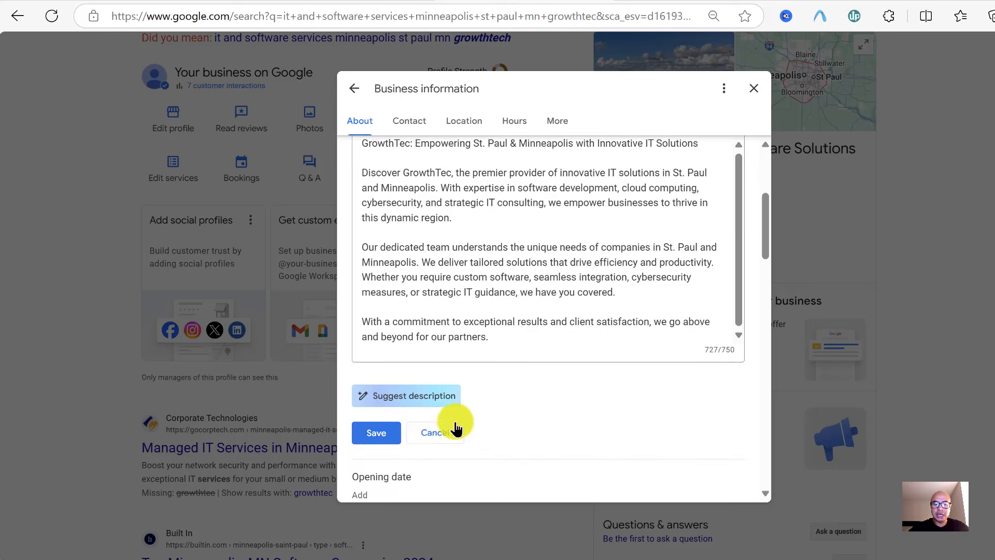
left_click(435, 430)
scroll(549, 267, "up", 1)
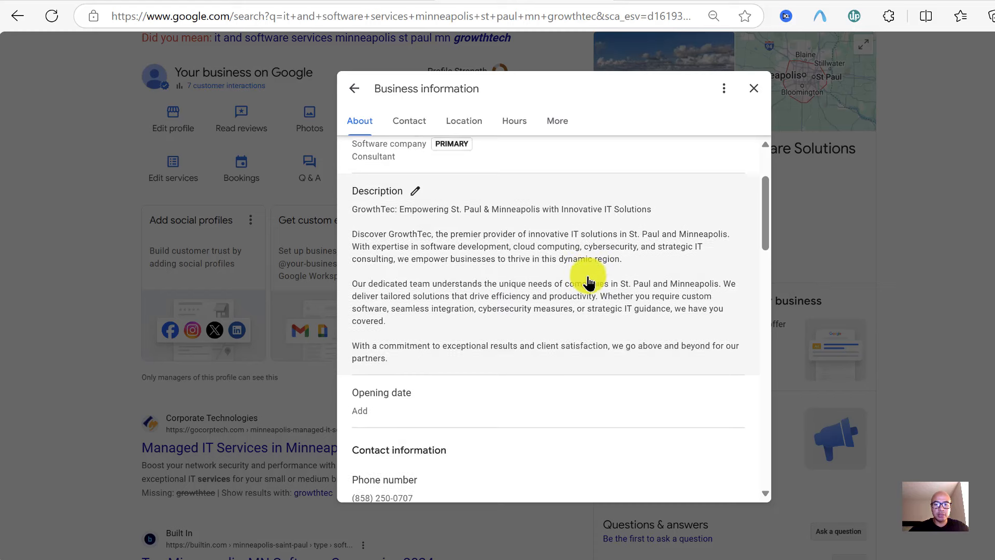
scroll(572, 259, "down", 1)
scroll(389, 313, "down", 2)
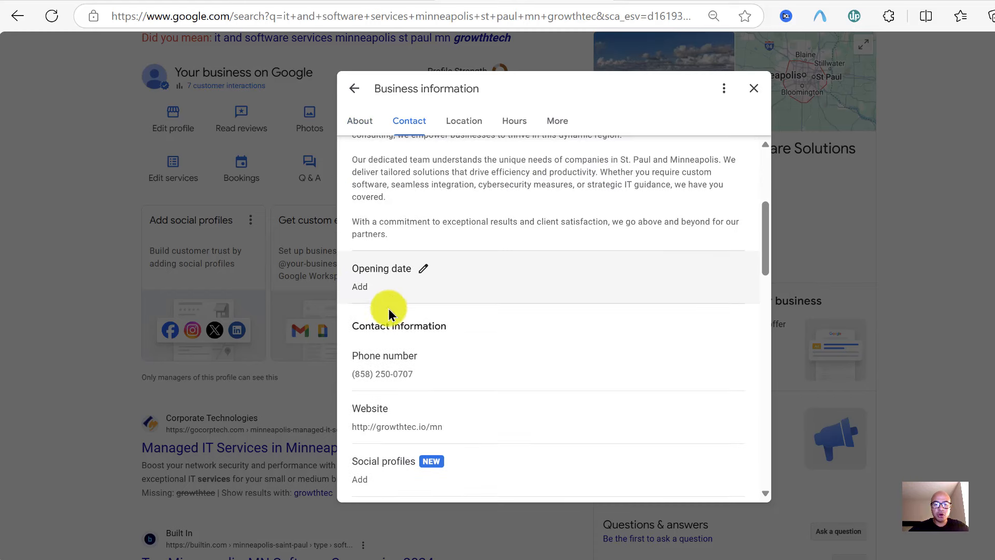
Set GrowthTec's opening date to April 10, 2020 and save it
left_click(358, 287)
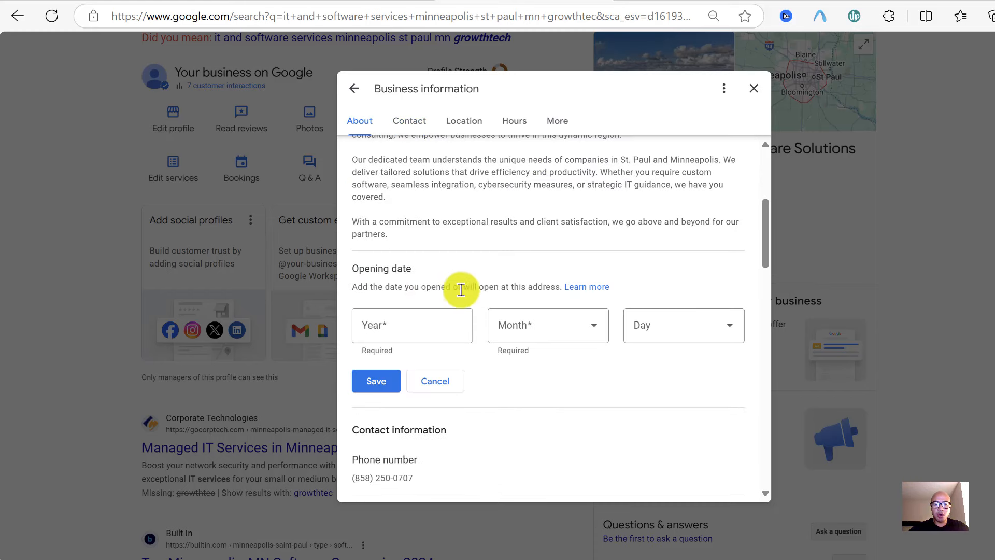
left_click(435, 326)
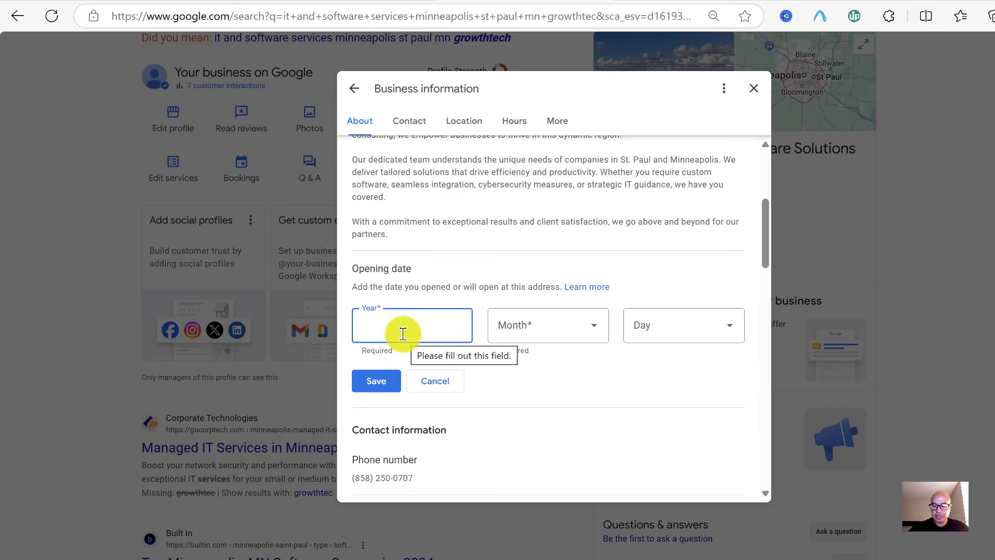
type("2020")
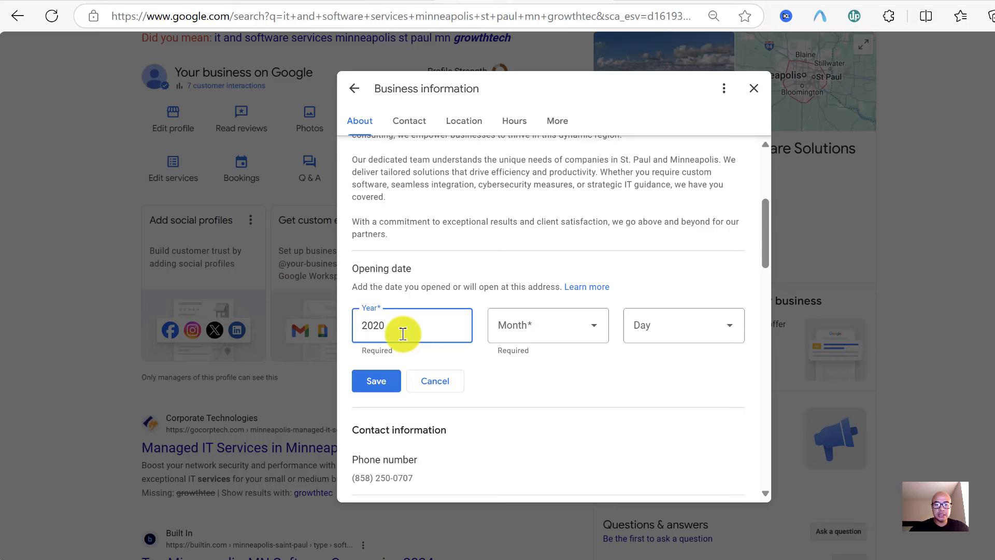
left_click(590, 321)
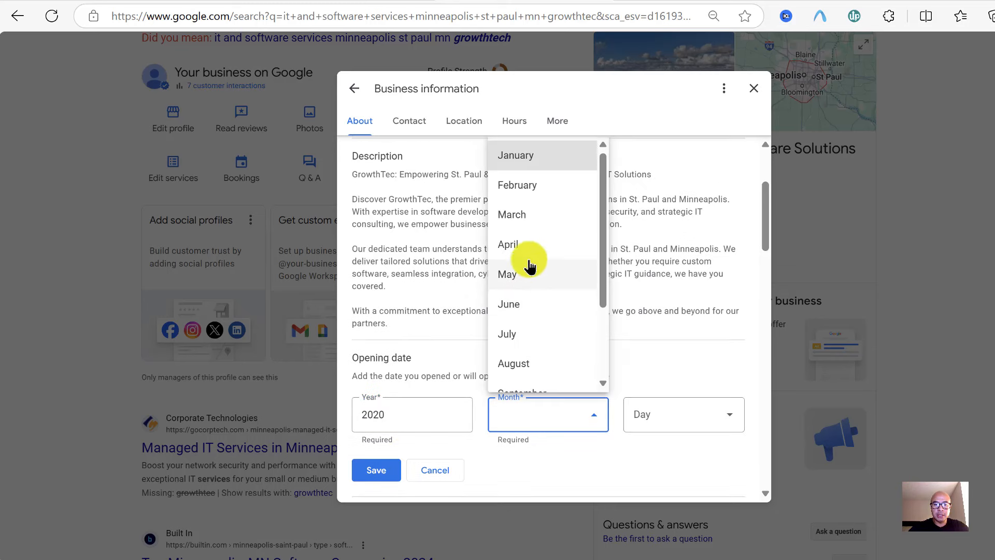
left_click(529, 245)
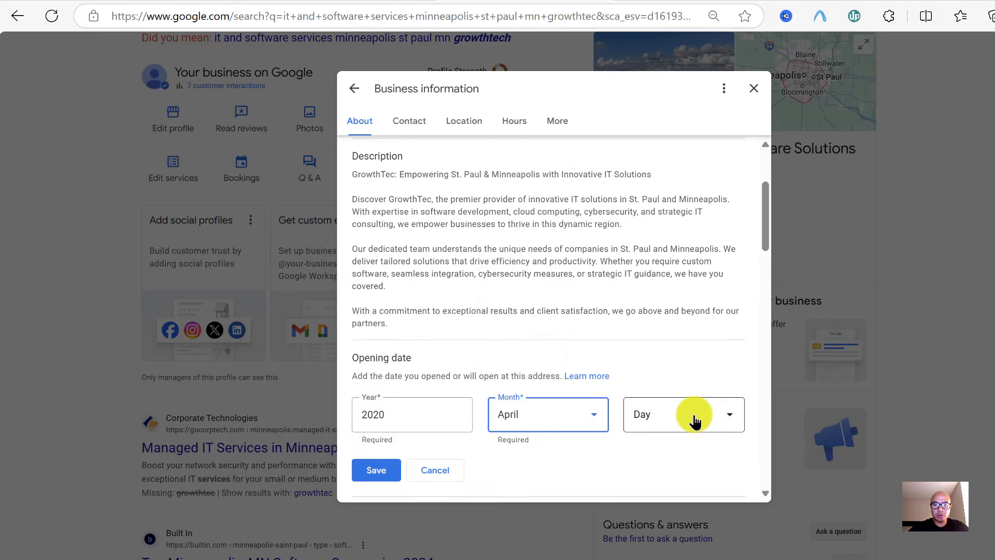
left_click(695, 416)
scroll(674, 316, "down", 2)
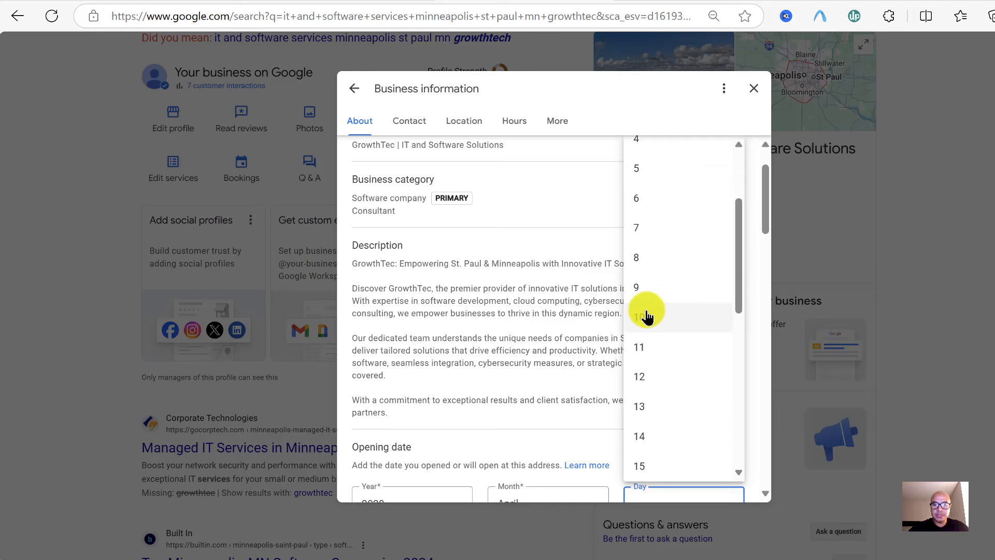
left_click(653, 317)
scroll(544, 289, "down", 3)
left_click(369, 334)
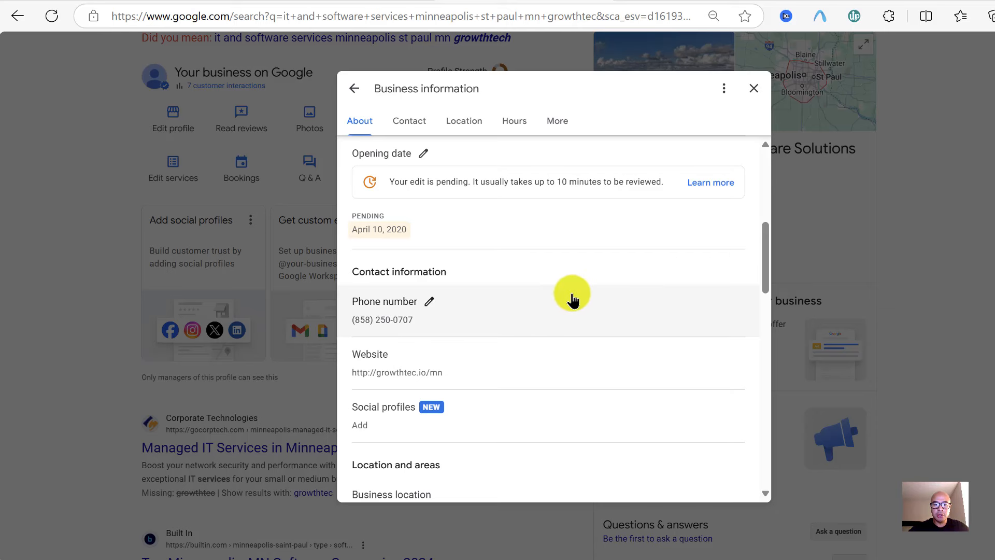
scroll(572, 300, "up", 1)
scroll(573, 300, "down", 1)
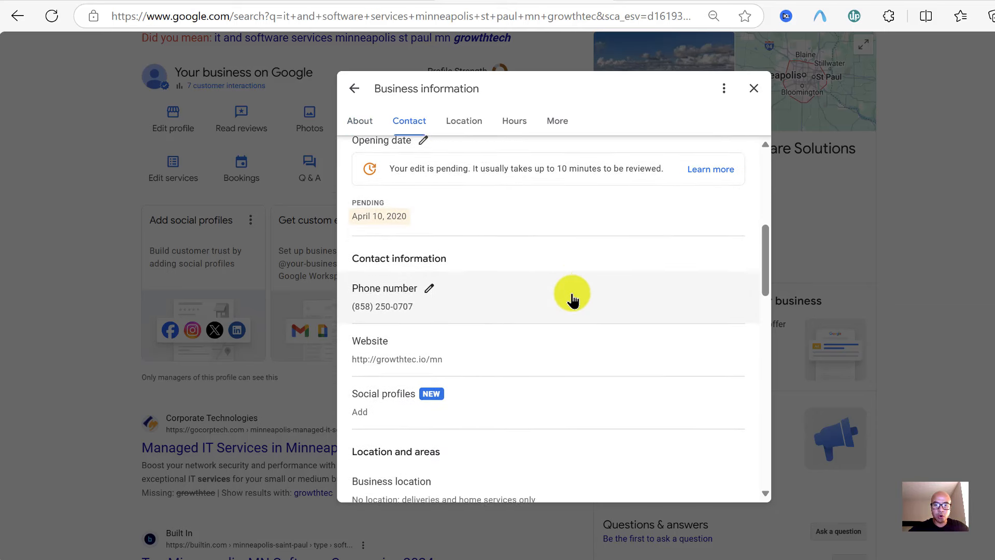
scroll(572, 300, "up", 1)
scroll(572, 300, "up", 1)
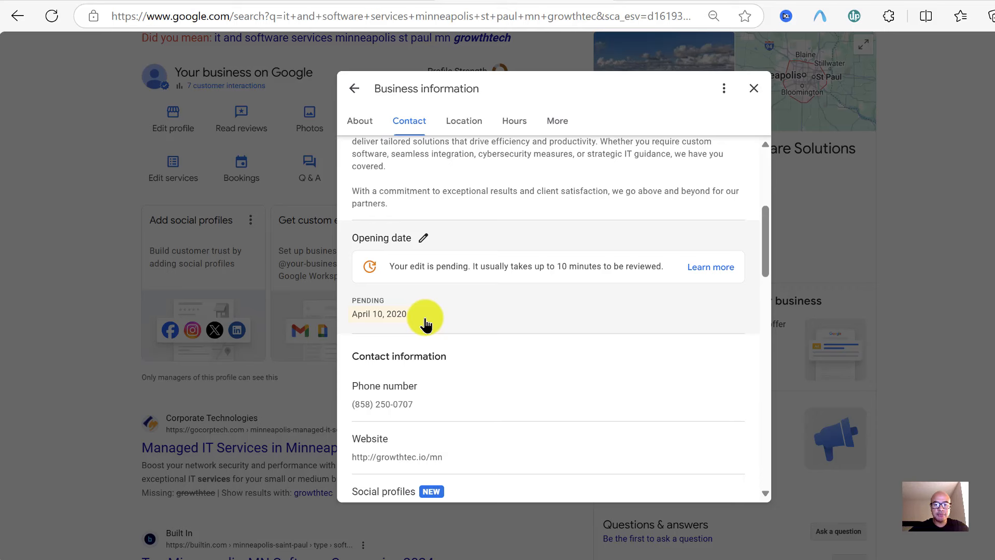
scroll(425, 324, "down", 2)
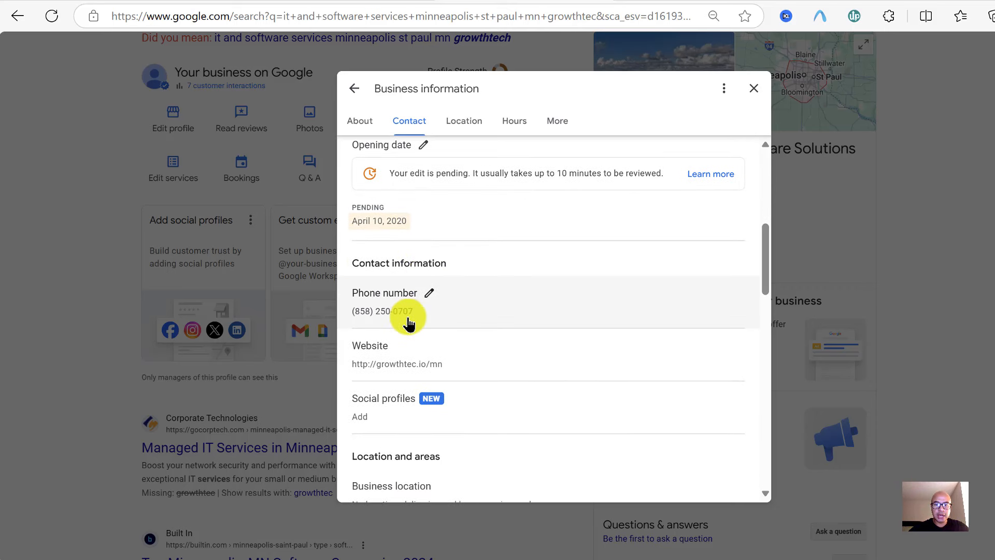
left_click(429, 292)
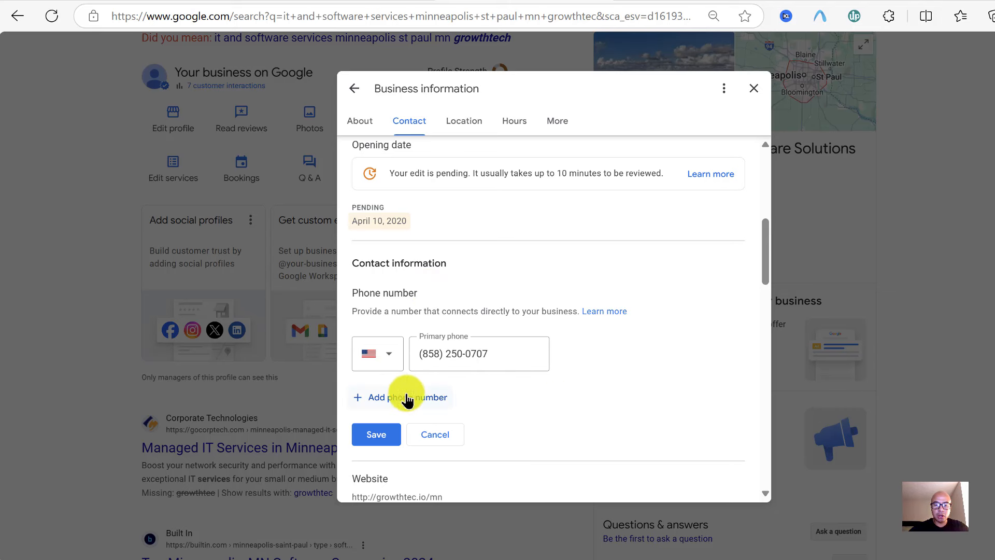
scroll(575, 368, "down", 1)
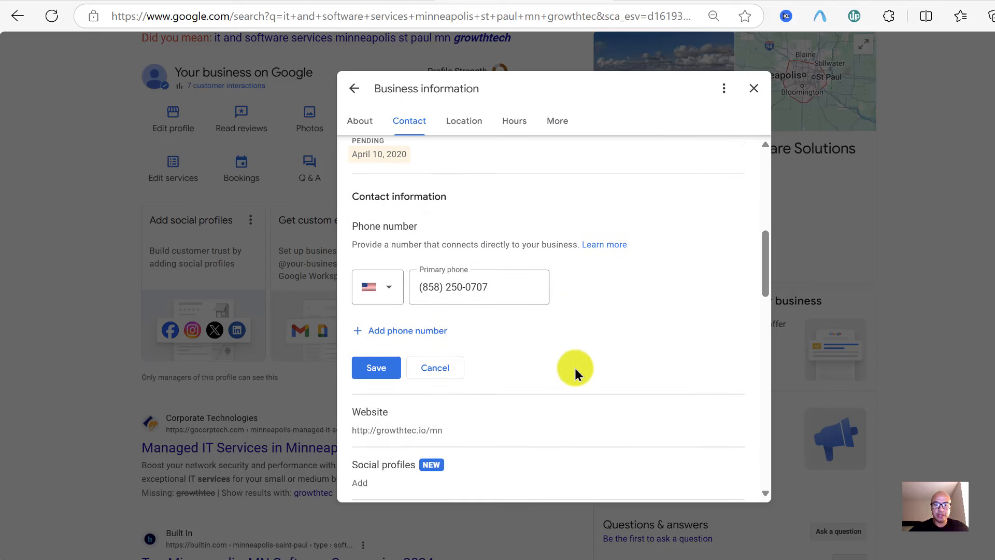
scroll(574, 368, "down", 1)
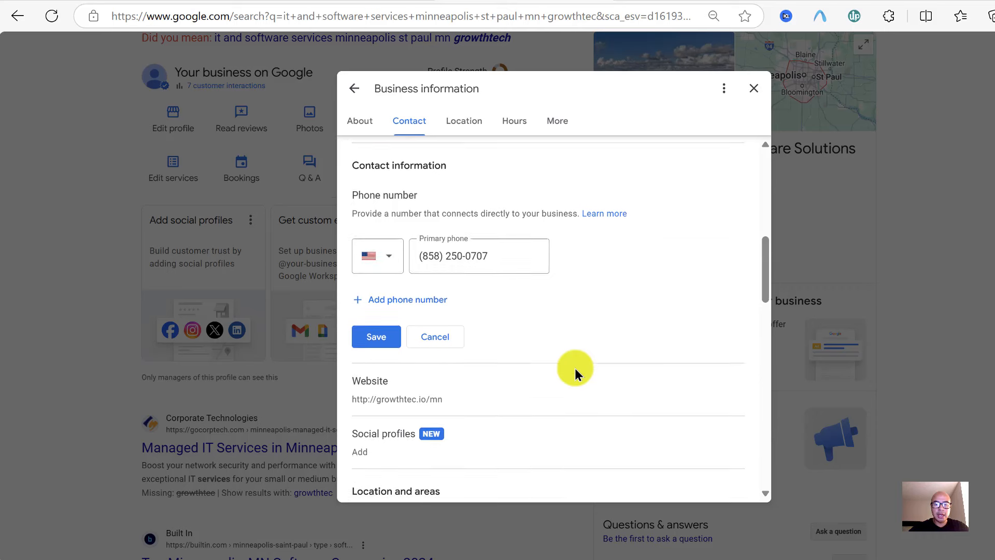
scroll(561, 288, "down", 2)
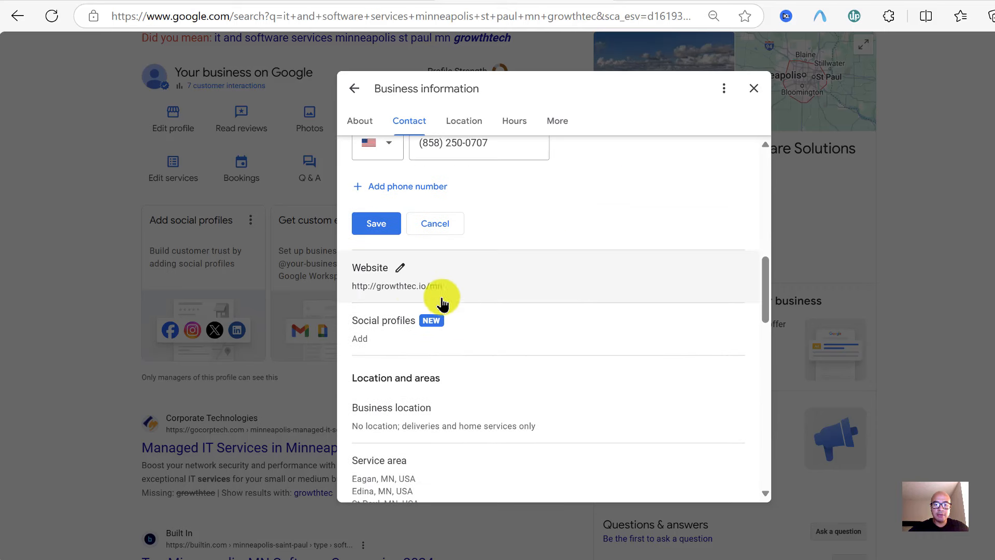
left_click(403, 270)
scroll(510, 268, "up", 1)
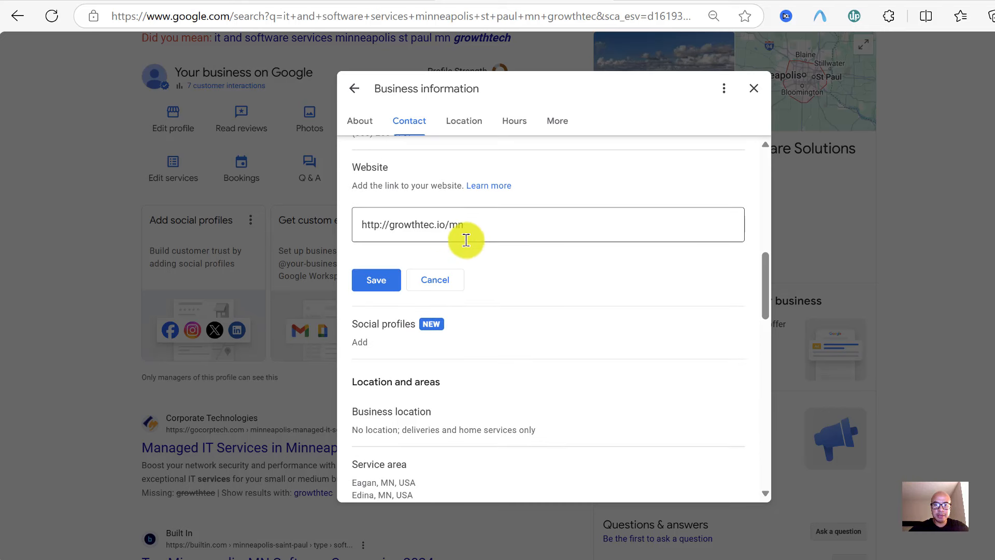
scroll(528, 266, "down", 1)
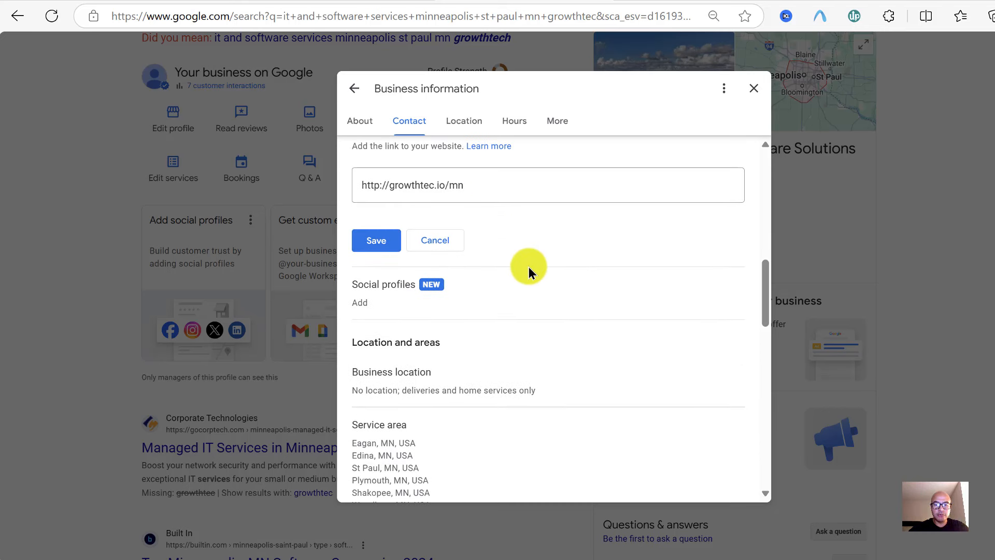
scroll(528, 267, "down", 1)
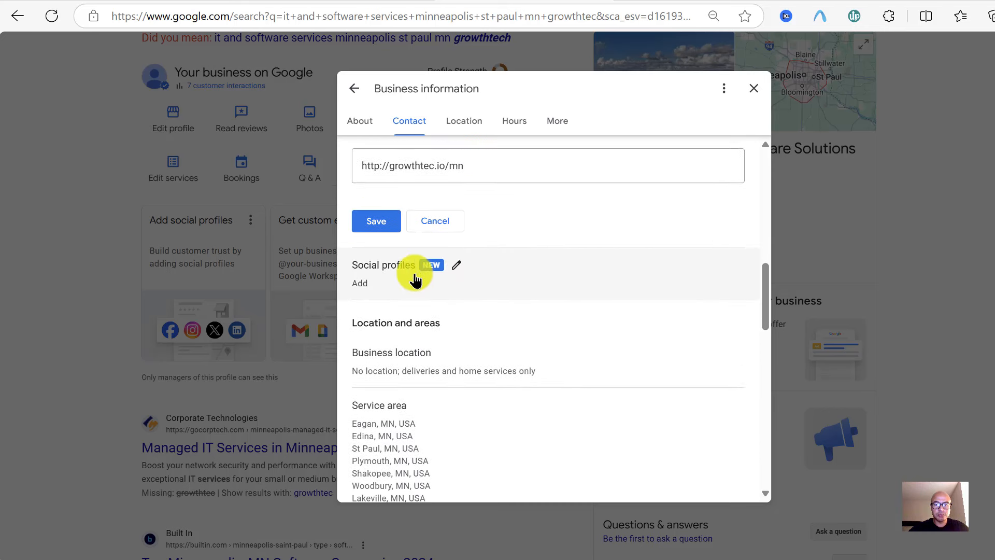
left_click(458, 269)
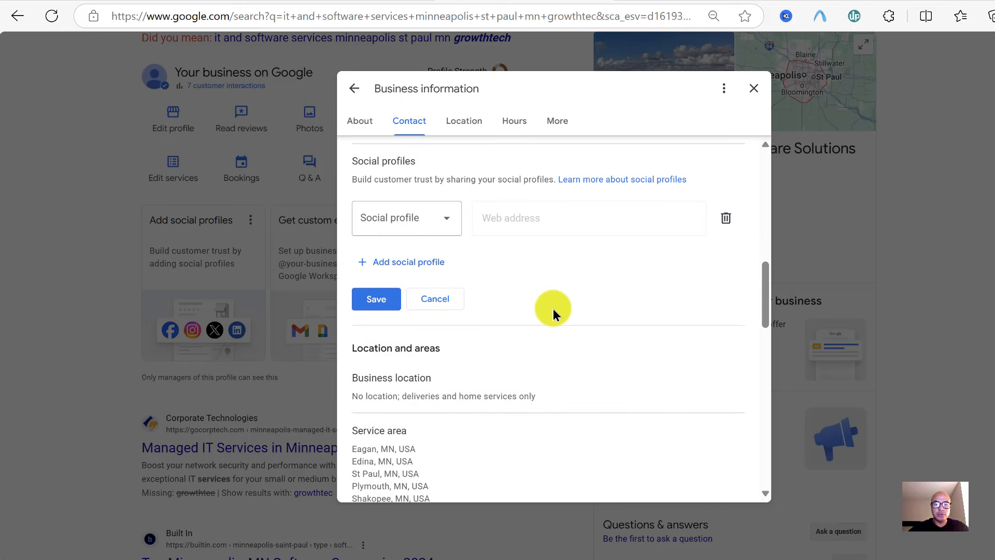
scroll(552, 309, "up", 1)
left_click(447, 270)
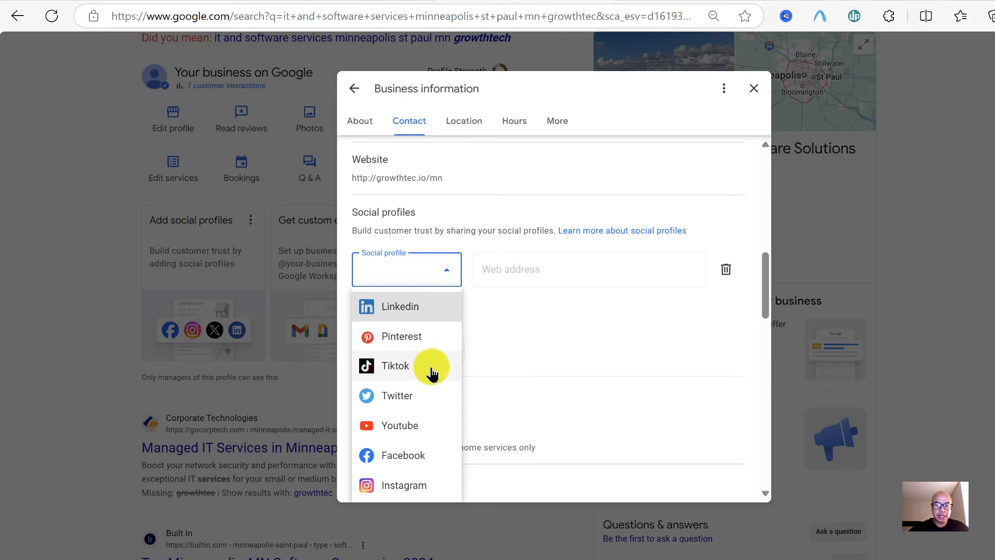
scroll(432, 373, "down", 1)
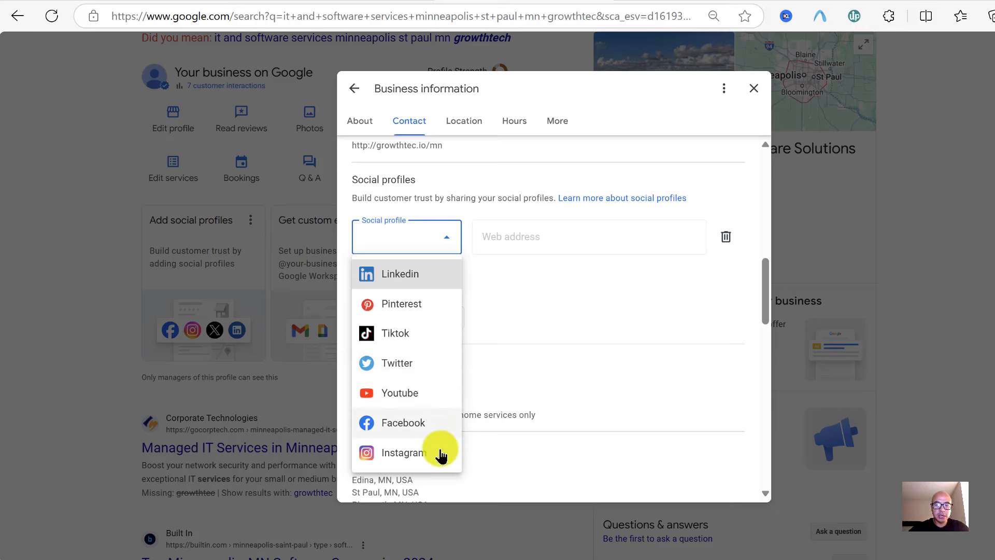
left_click(549, 315)
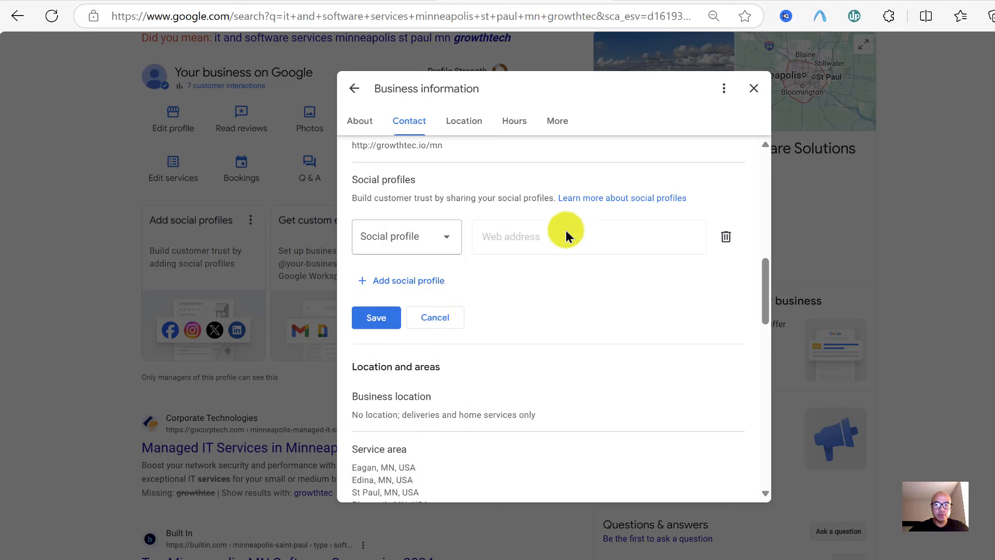
left_click(416, 283)
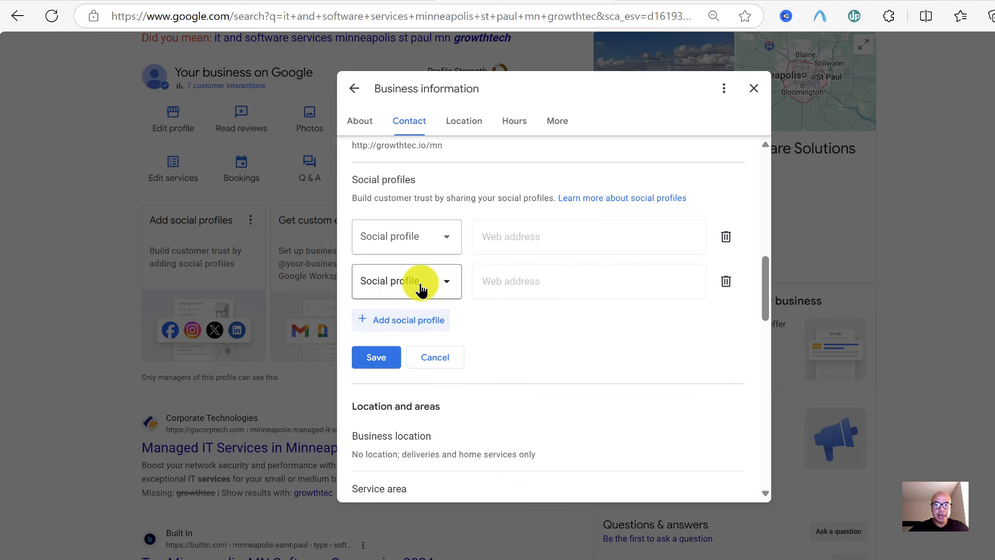
left_click(442, 369)
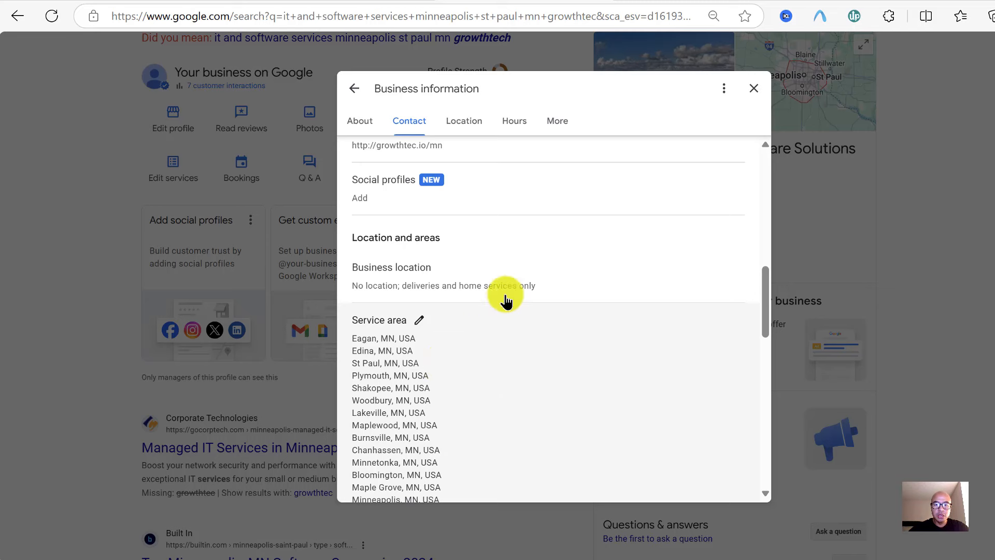
scroll(514, 287, "up", 2)
scroll(514, 286, "up", 2)
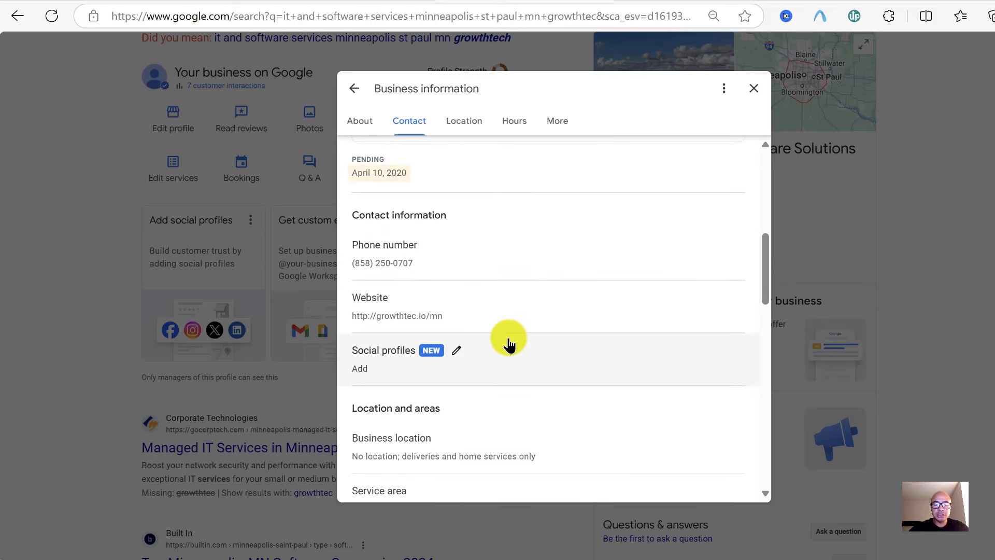
scroll(507, 340, "down", 1)
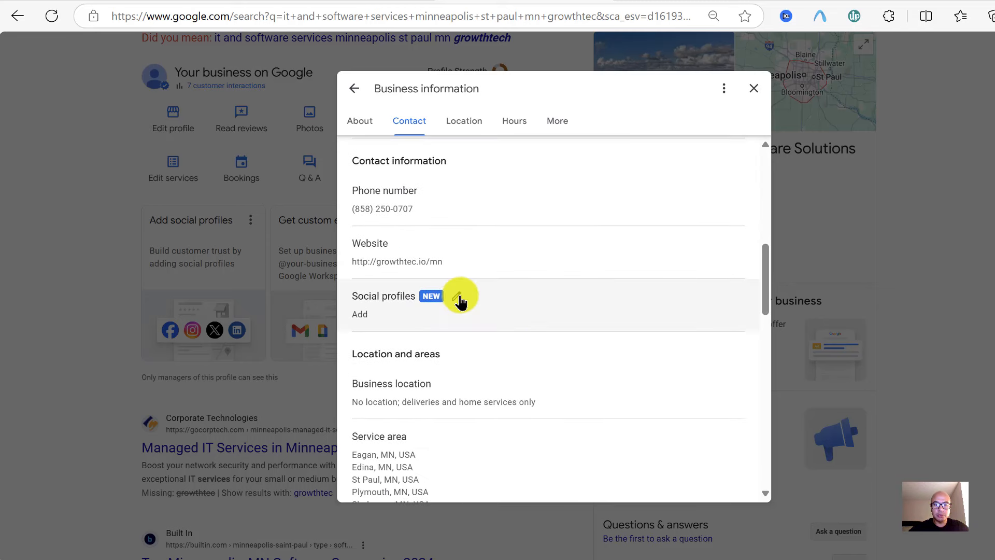
Add a LinkedIn social profile link and save it
left_click(455, 296)
left_click(426, 356)
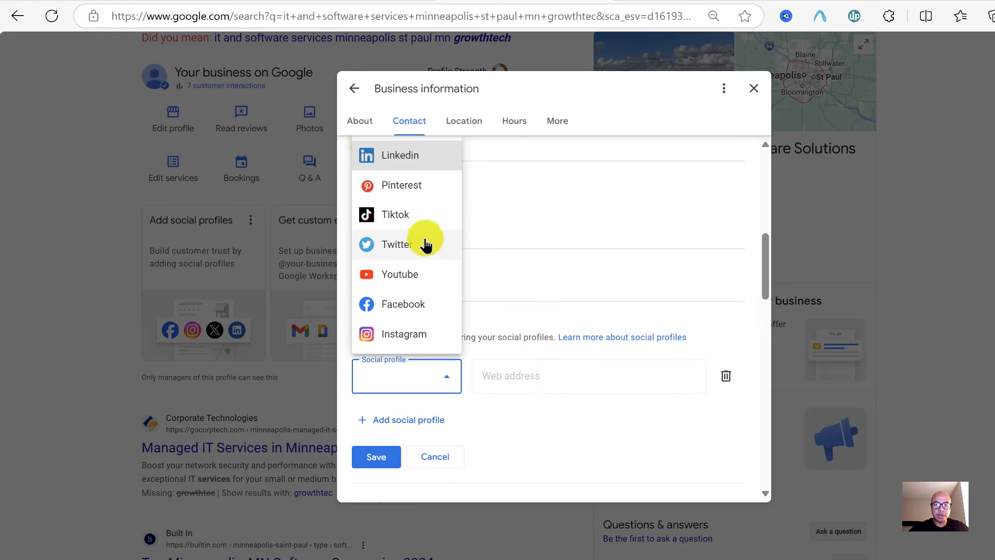
left_click(408, 158)
left_click(524, 386)
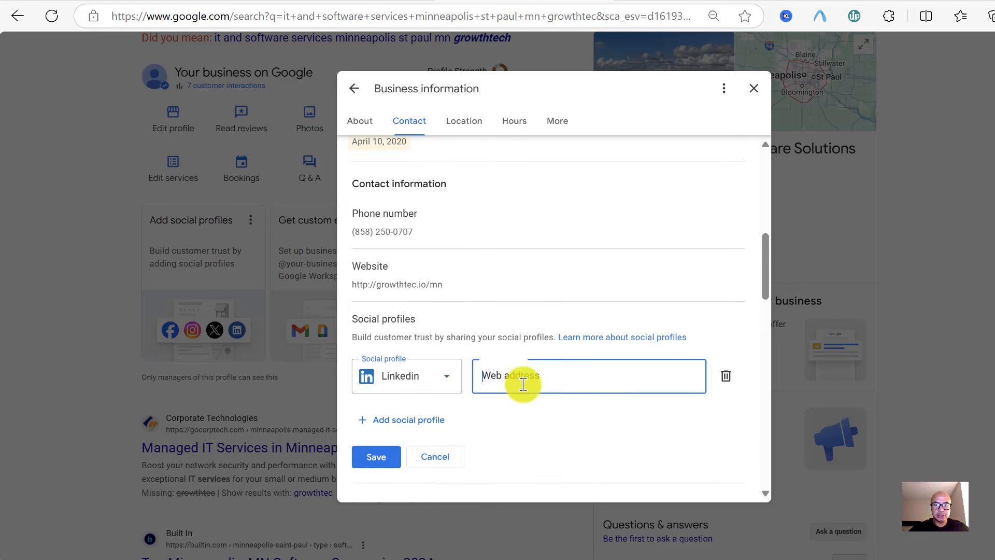
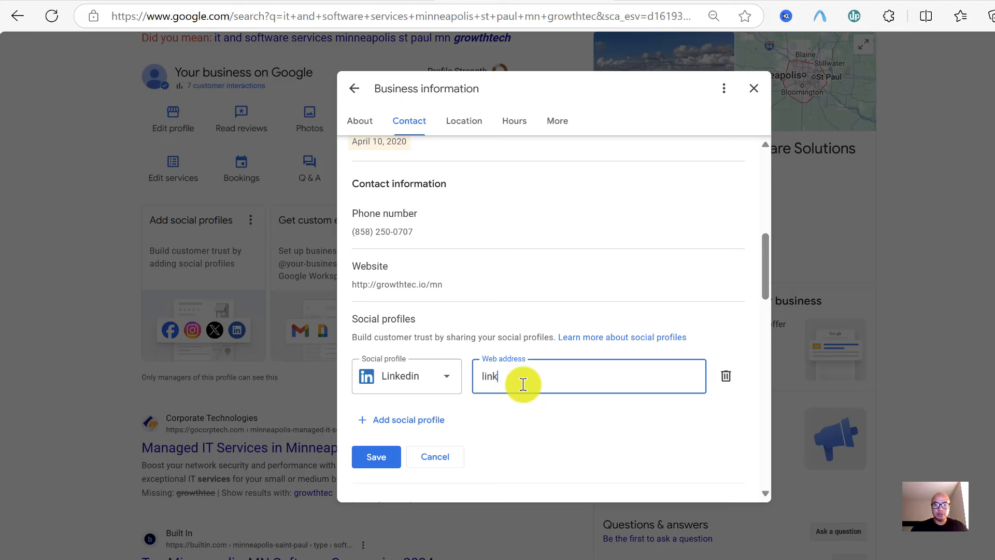
left_click(379, 457)
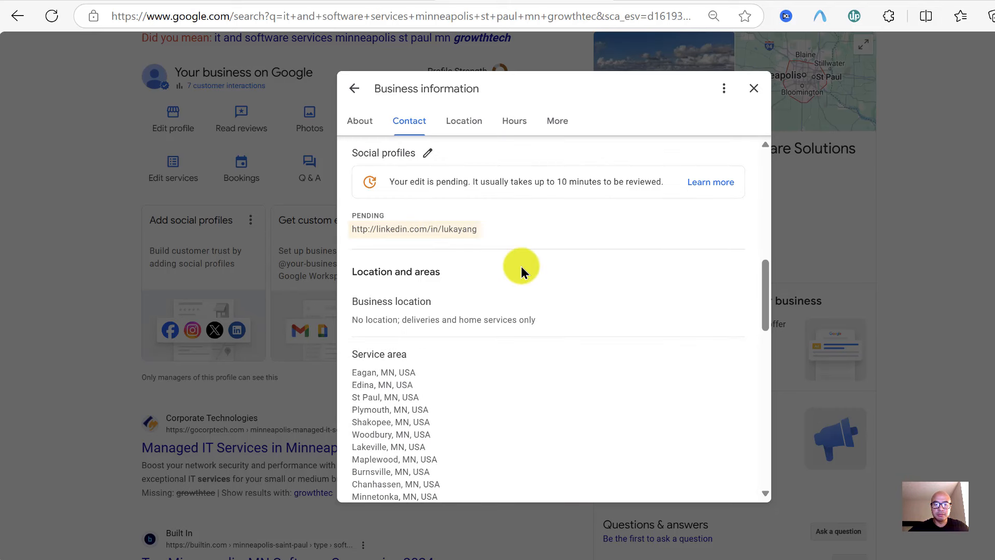
Delete the pending LinkedIn link and save the now-empty social profiles
left_click(456, 232)
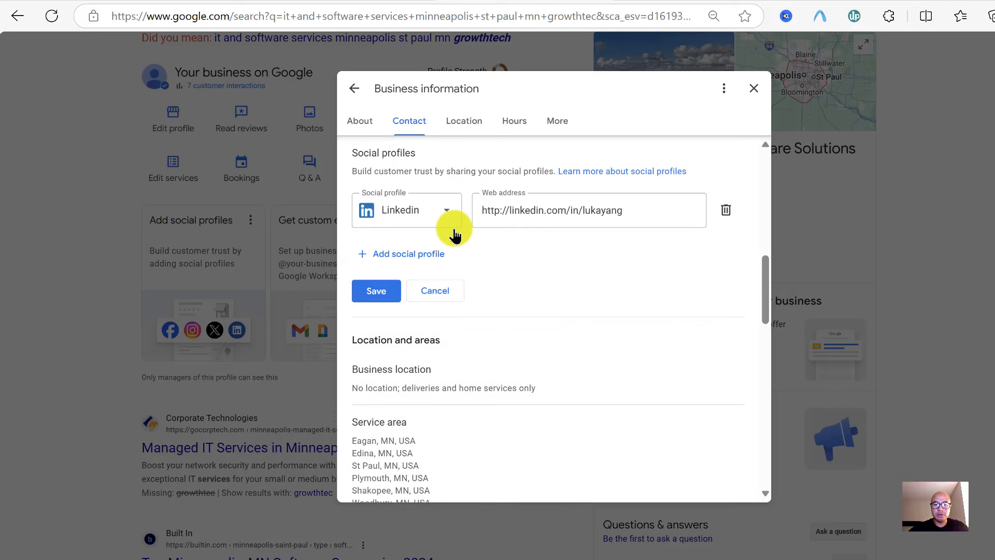
left_click(726, 210)
left_click(388, 241)
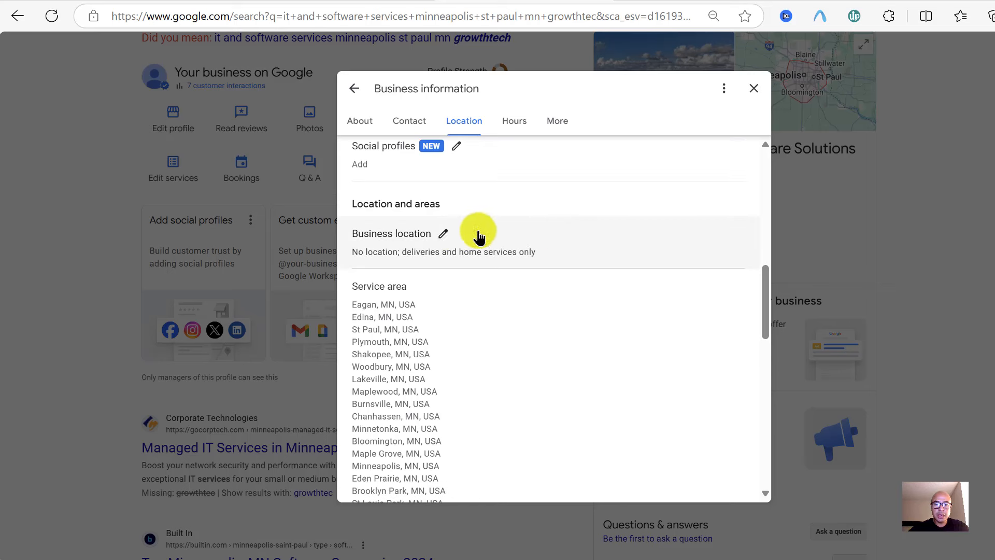
left_click(444, 238)
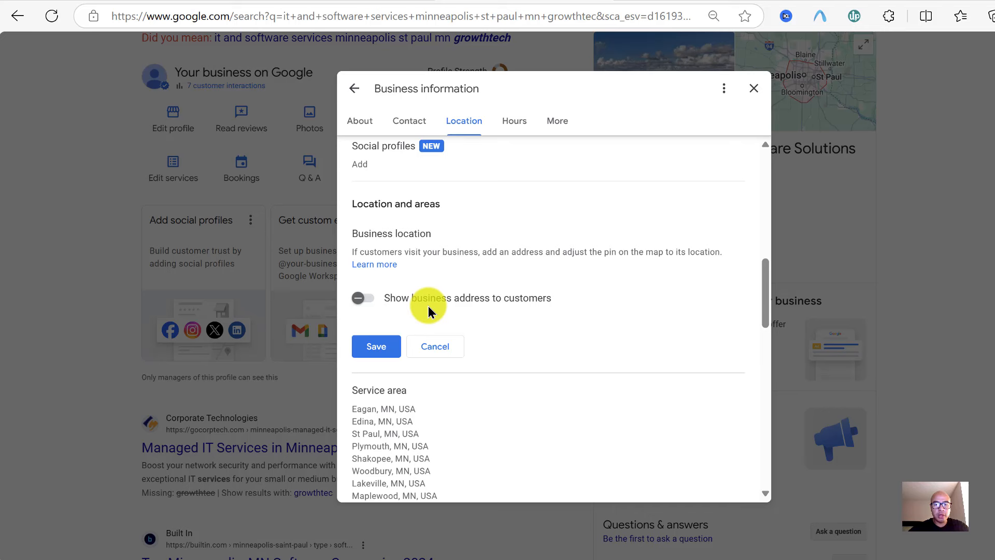
left_click(437, 348)
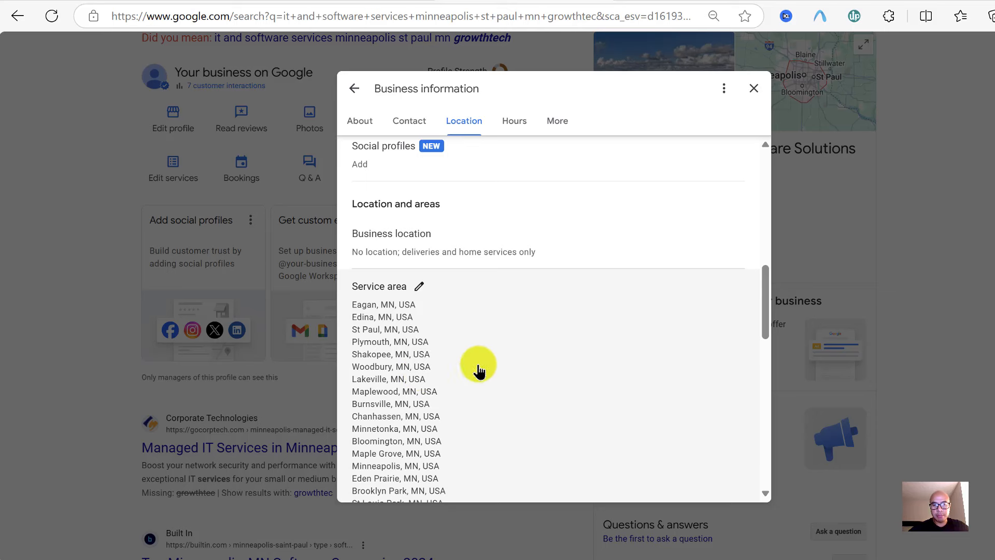
scroll(602, 369, "down", 3)
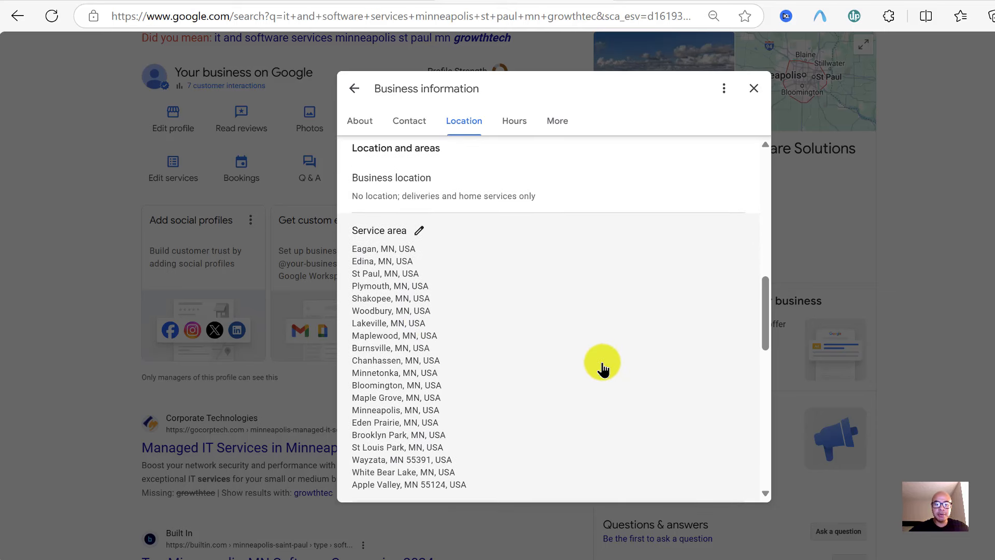
scroll(603, 369, "up", 1)
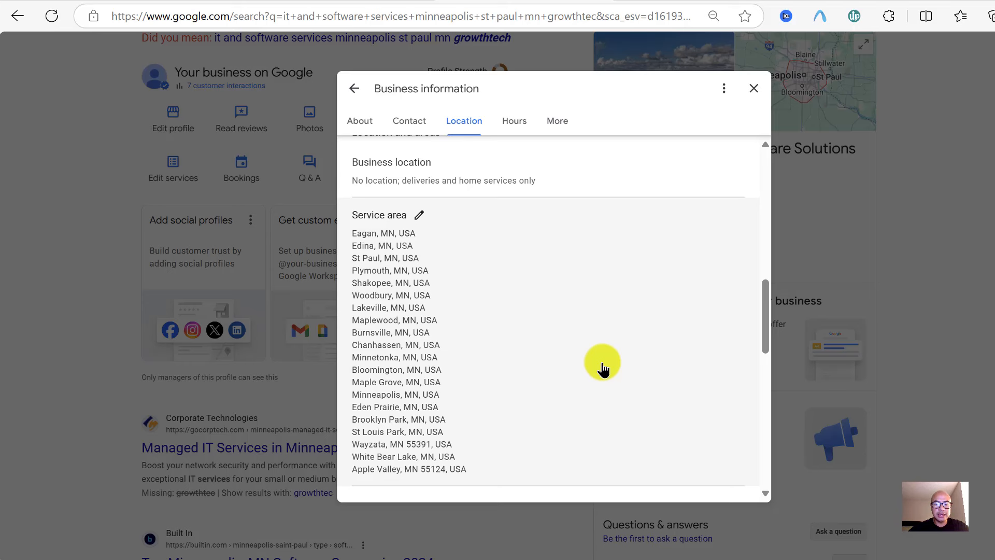
scroll(601, 366, "down", 1)
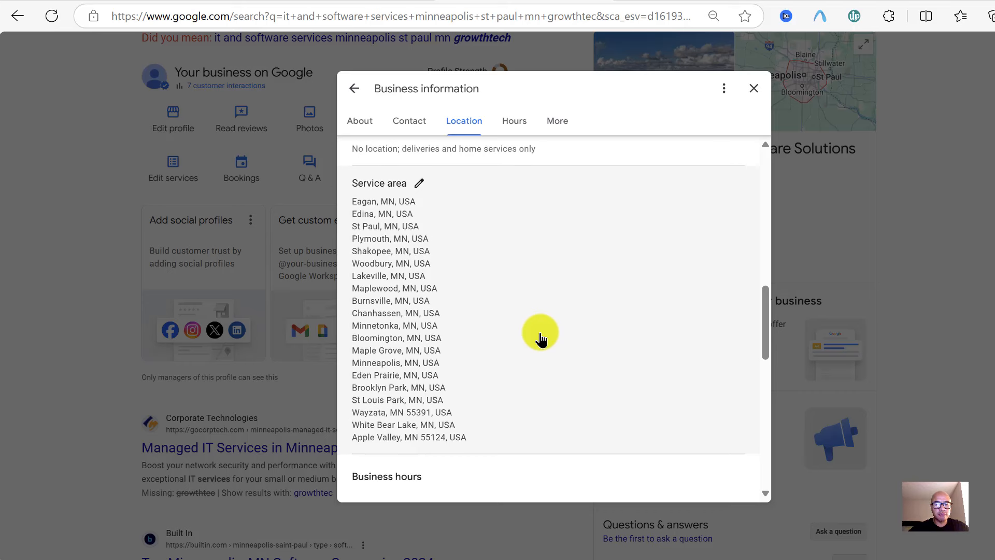
scroll(540, 337, "down", 1)
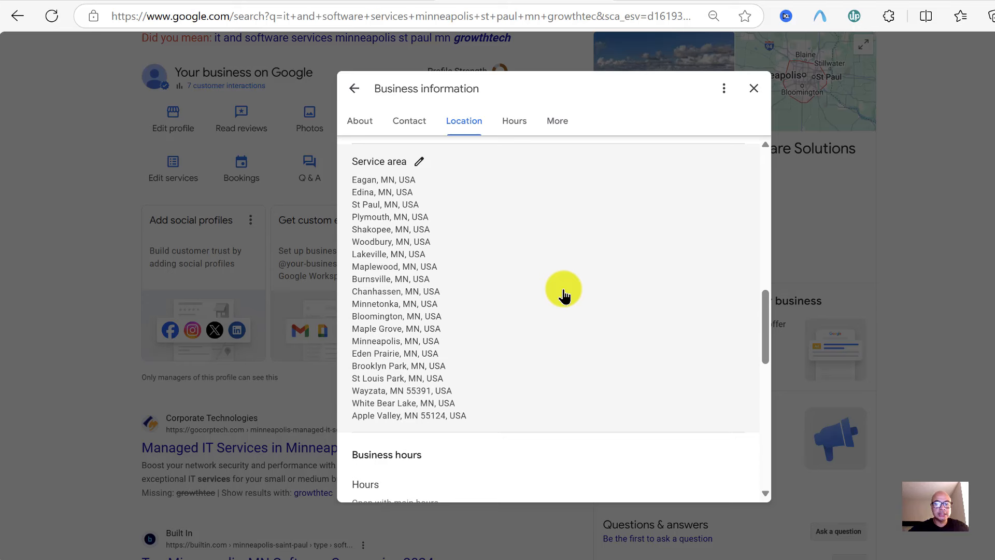
scroll(564, 296, "down", 5)
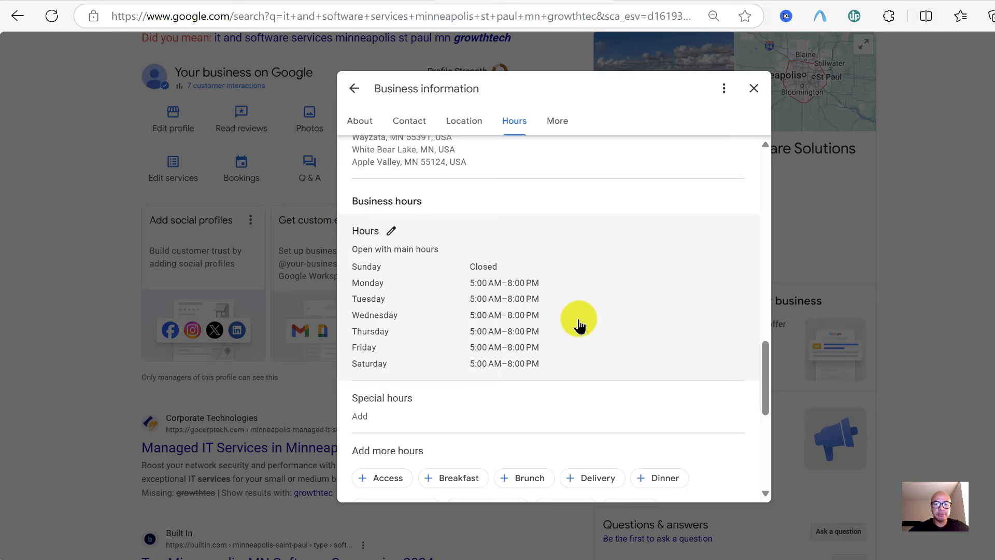
scroll(579, 325, "down", 1)
scroll(579, 325, "down", 1)
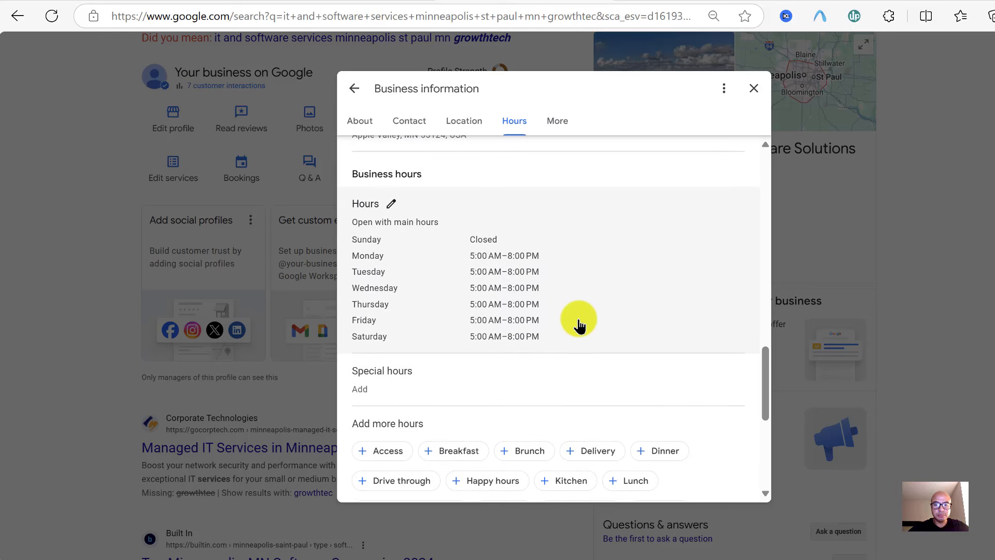
scroll(579, 325, "down", 4)
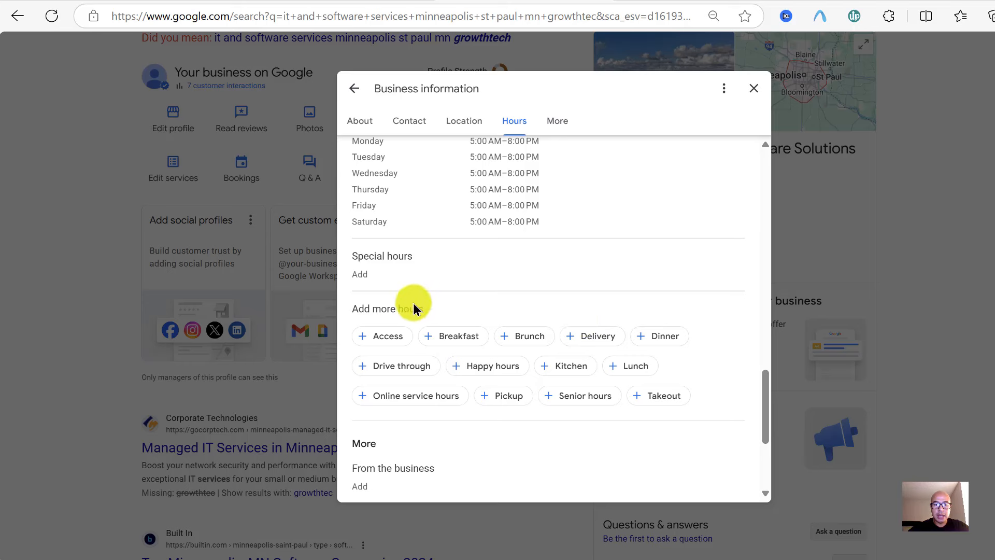
scroll(469, 297, "down", 2)
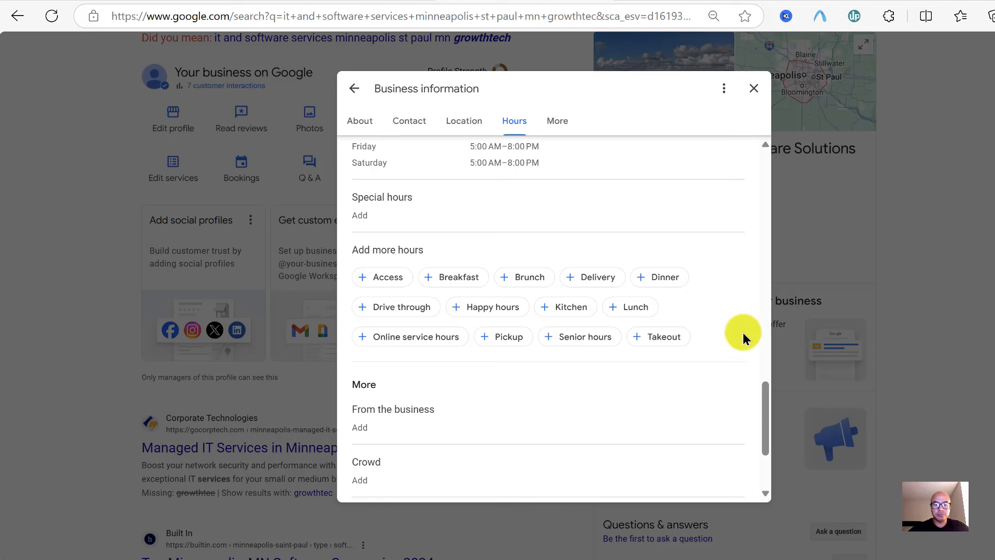
scroll(742, 331, "down", 1)
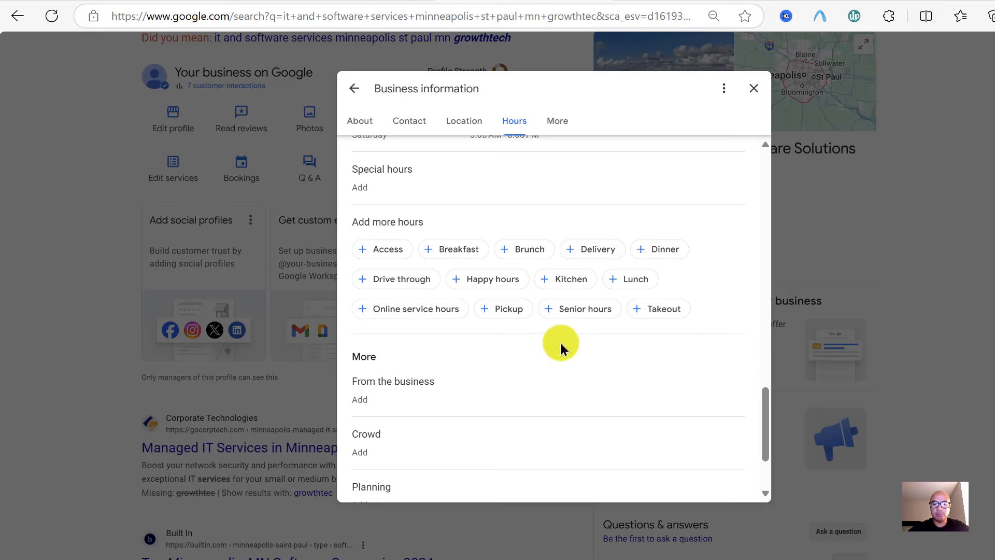
scroll(537, 343, "down", 2)
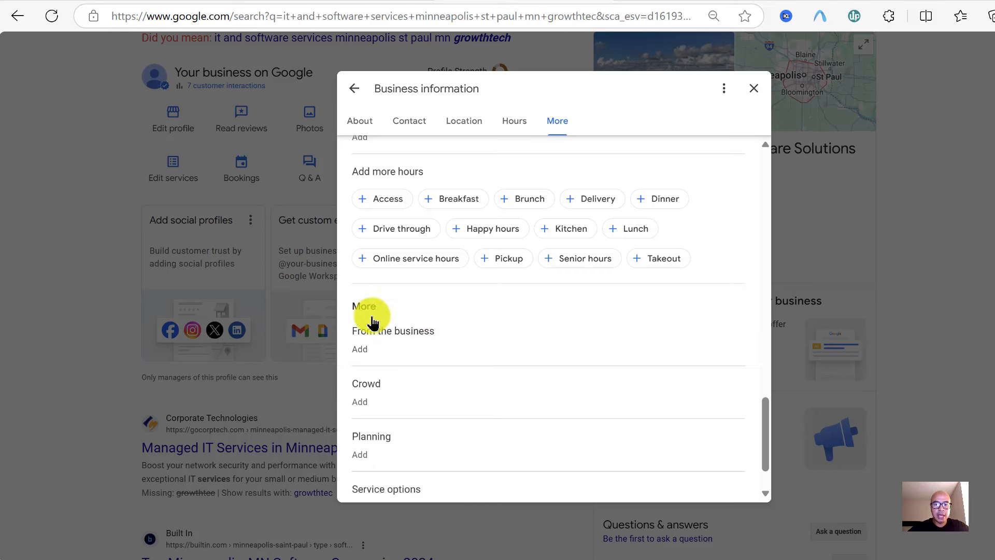
Review the From the business identity options, Asian-owned through women-owned, leaving all unanswered
left_click(445, 330)
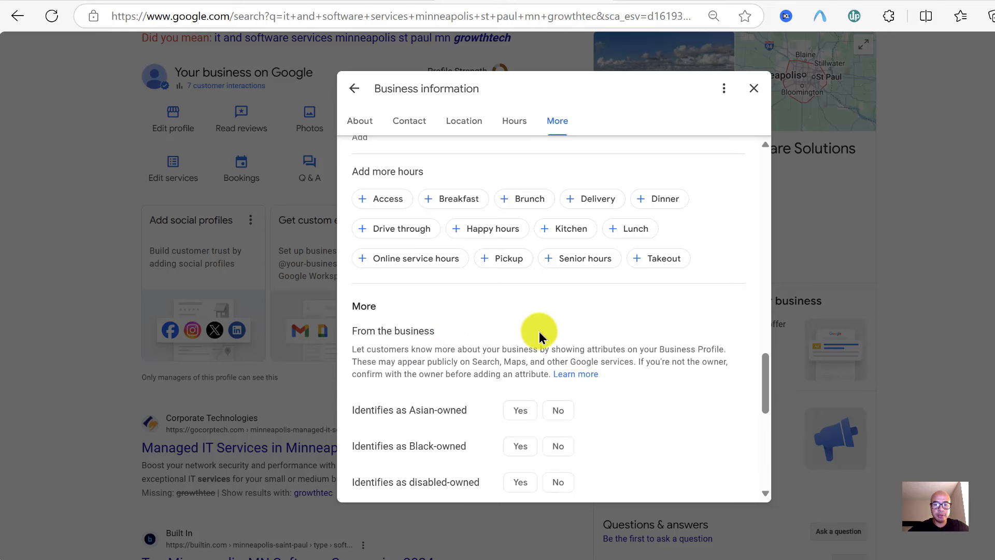
scroll(539, 336, "down", 1)
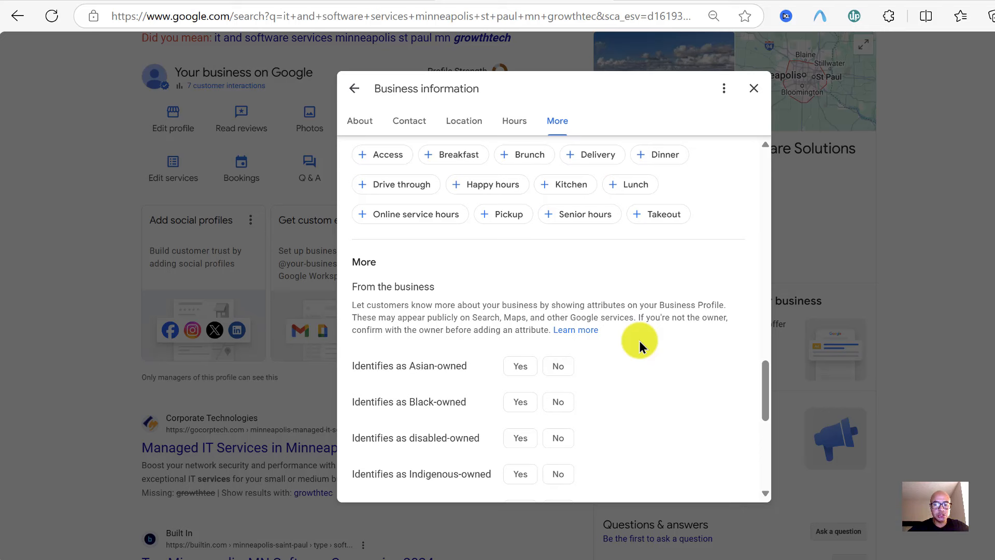
scroll(639, 340, "down", 1)
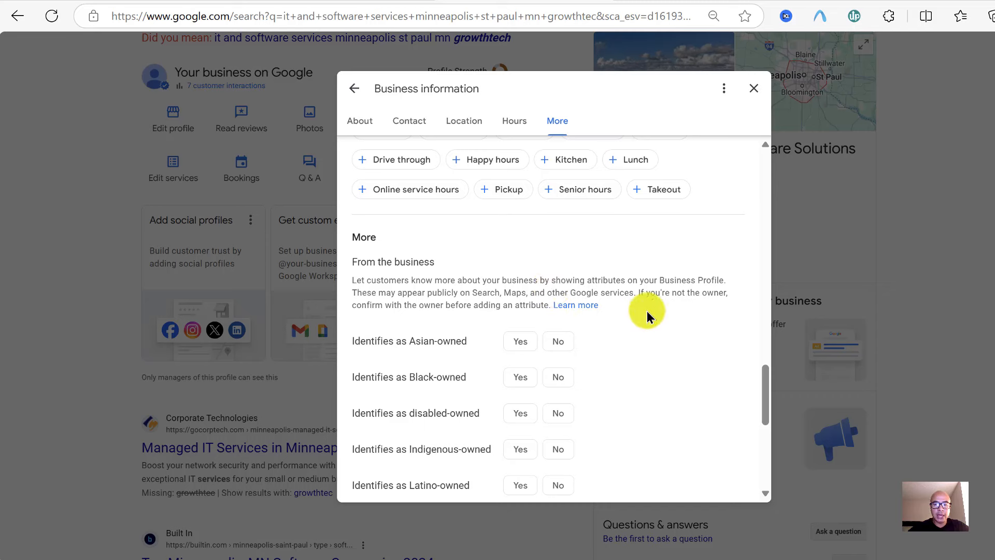
scroll(648, 313, "down", 6)
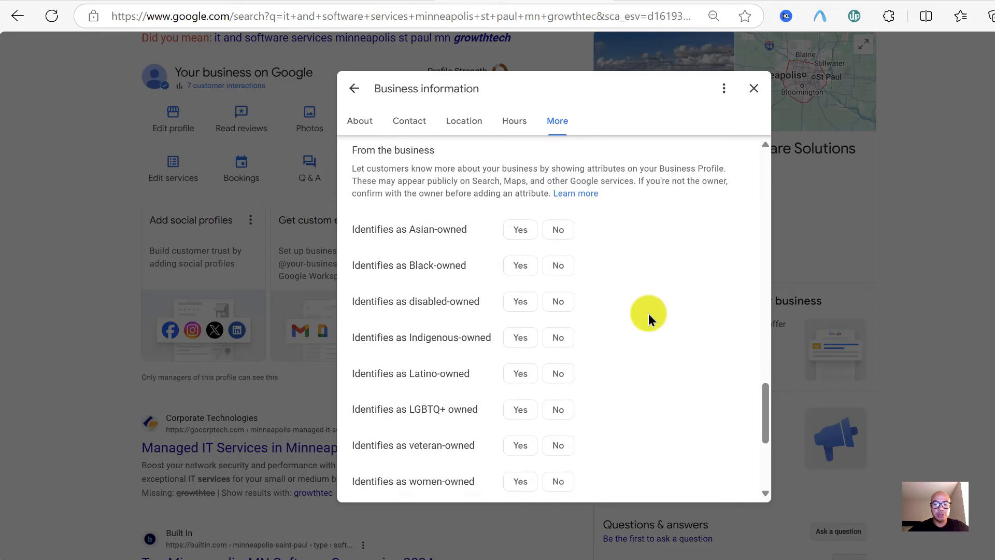
scroll(649, 313, "down", 1)
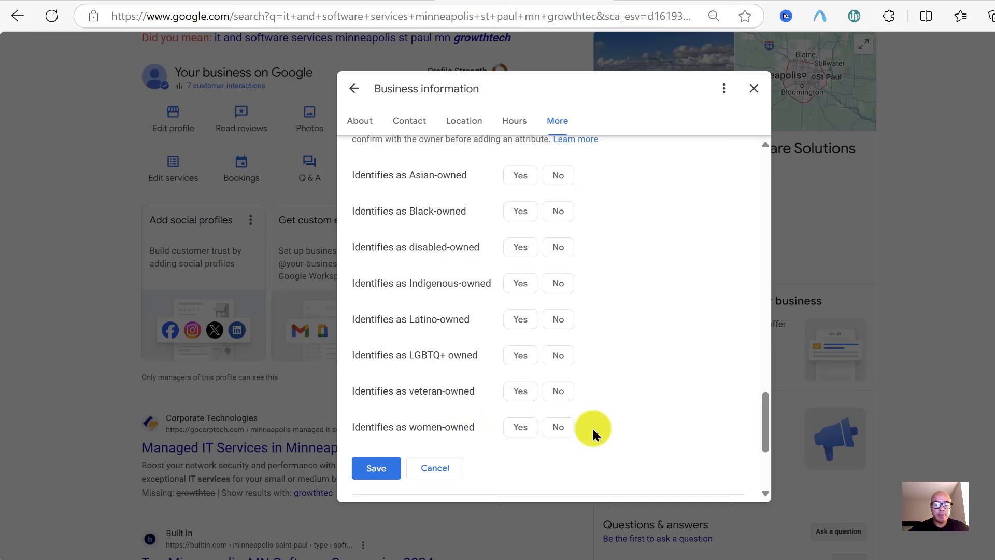
scroll(672, 348, "up", 1)
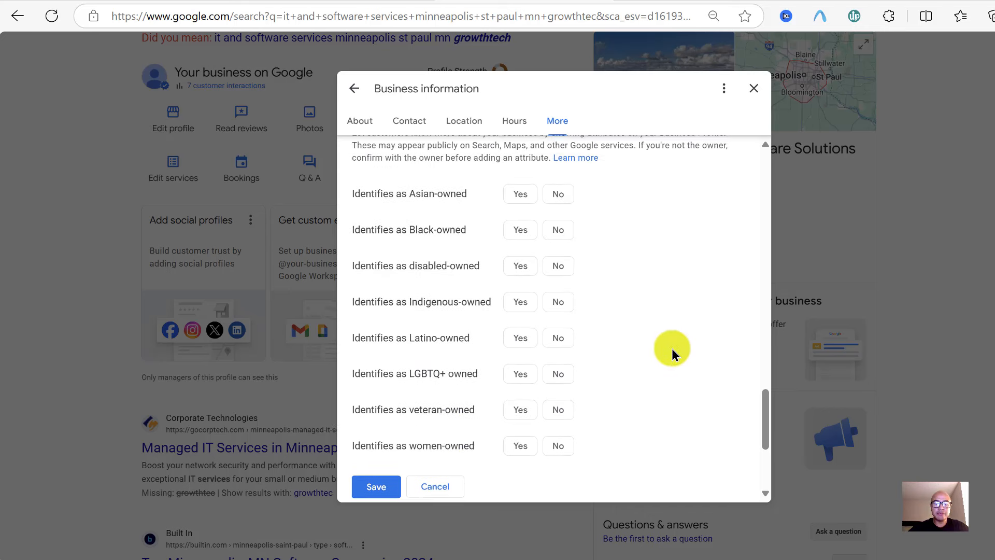
scroll(672, 349, "down", 1)
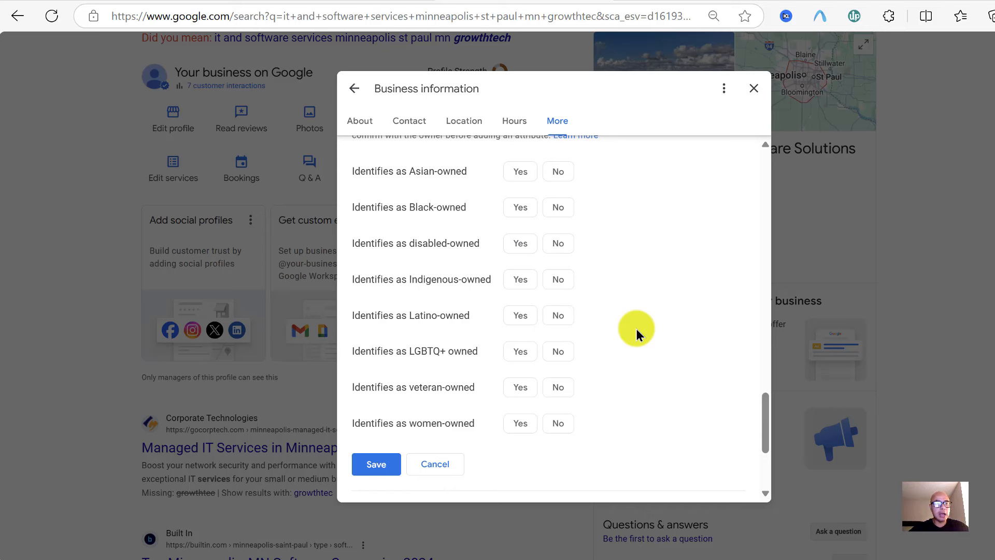
Close From the business, then look over the Crowd and Planning attributes without changes
left_click(435, 463)
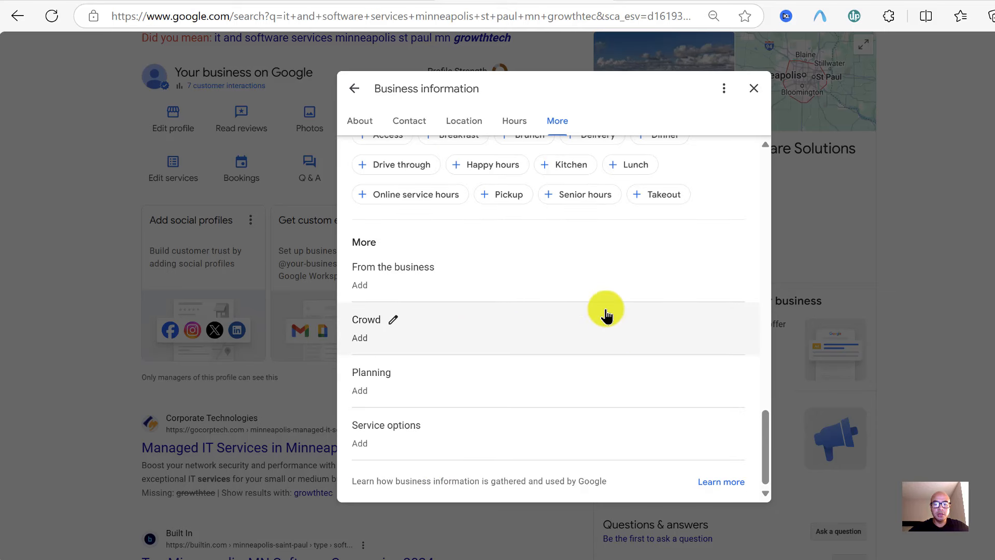
left_click(392, 320)
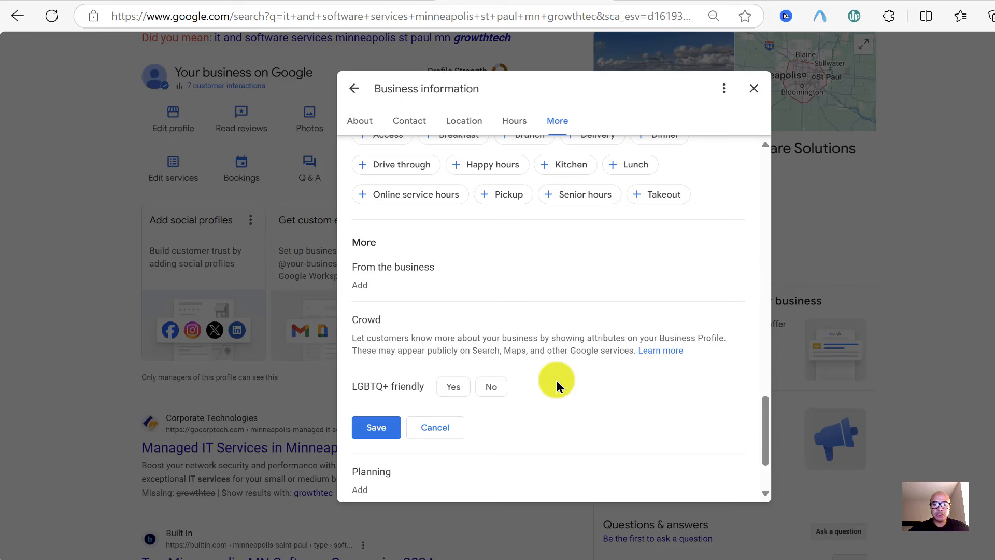
scroll(556, 381, "down", 1)
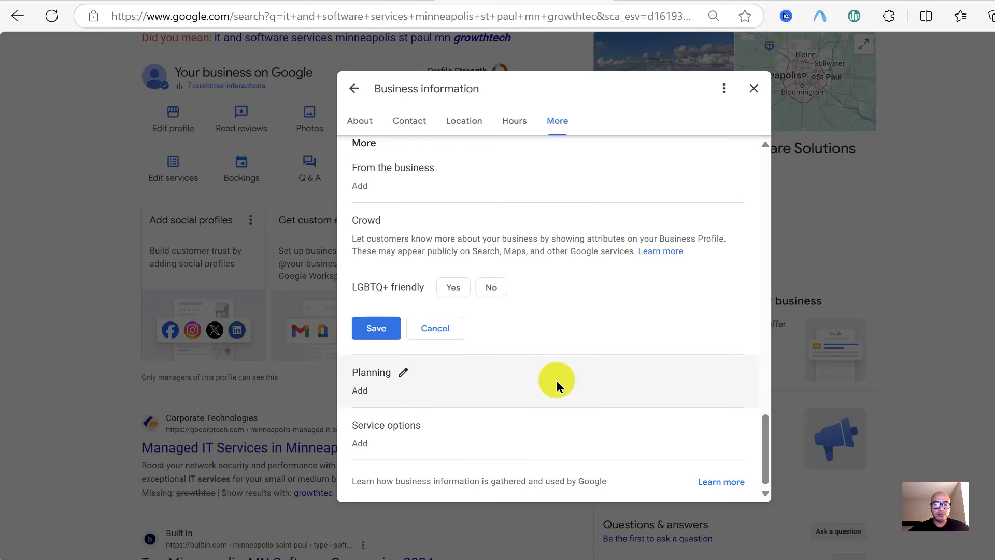
left_click(434, 328)
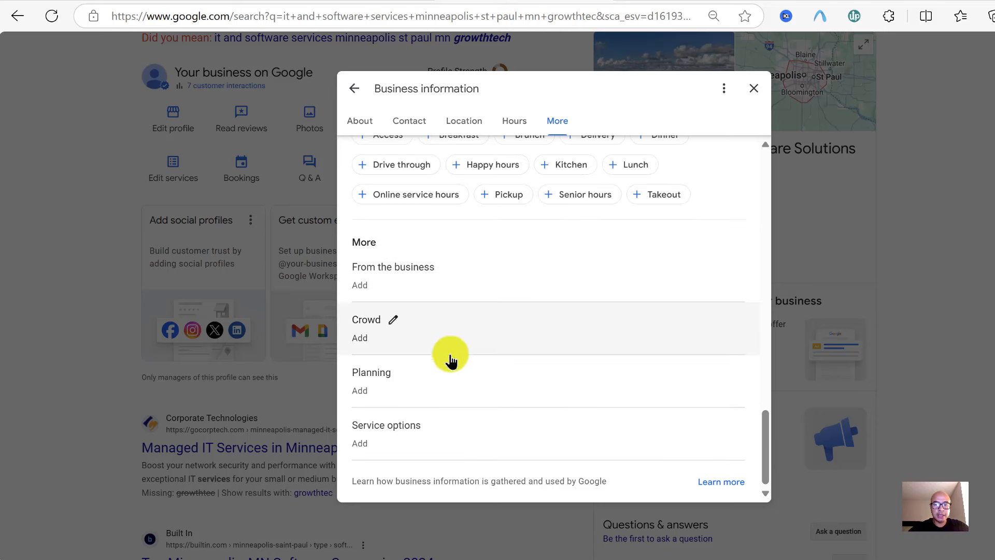
left_click(444, 381)
scroll(557, 357, "down", 2)
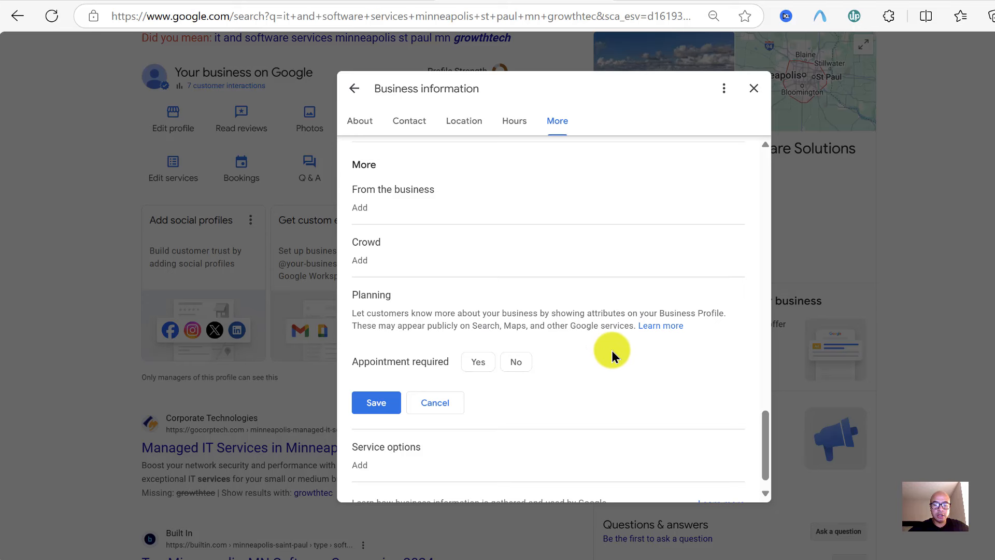
scroll(612, 351, "down", 1)
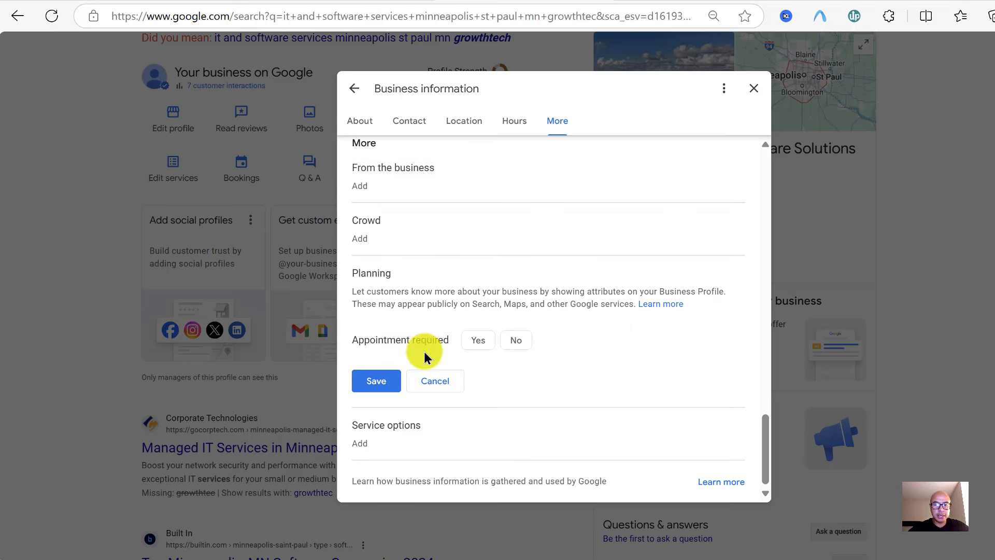
left_click(443, 378)
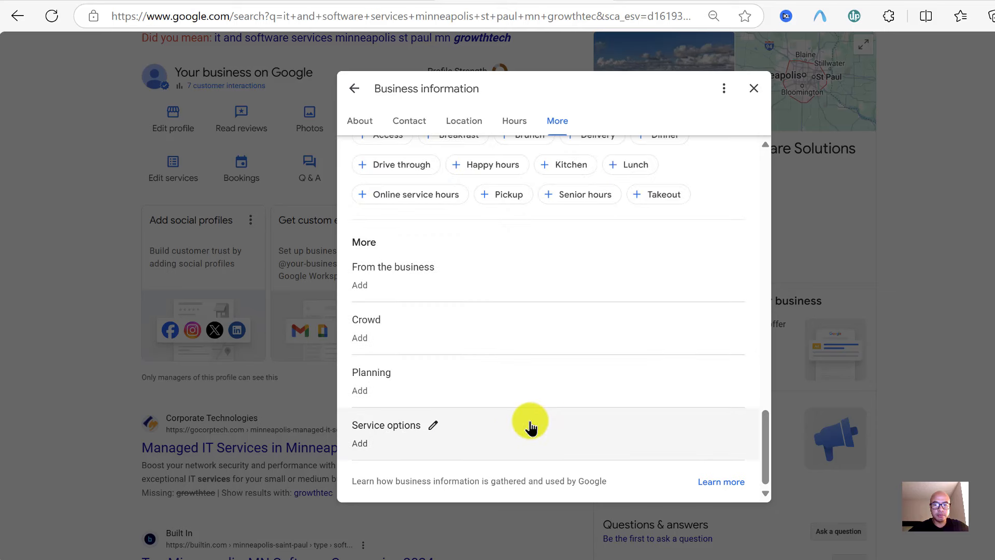
Go through Service options' Language assistance list, American Sign Language to Vietnamese
left_click(435, 424)
scroll(583, 356, "down", 2)
scroll(583, 358, "down", 1)
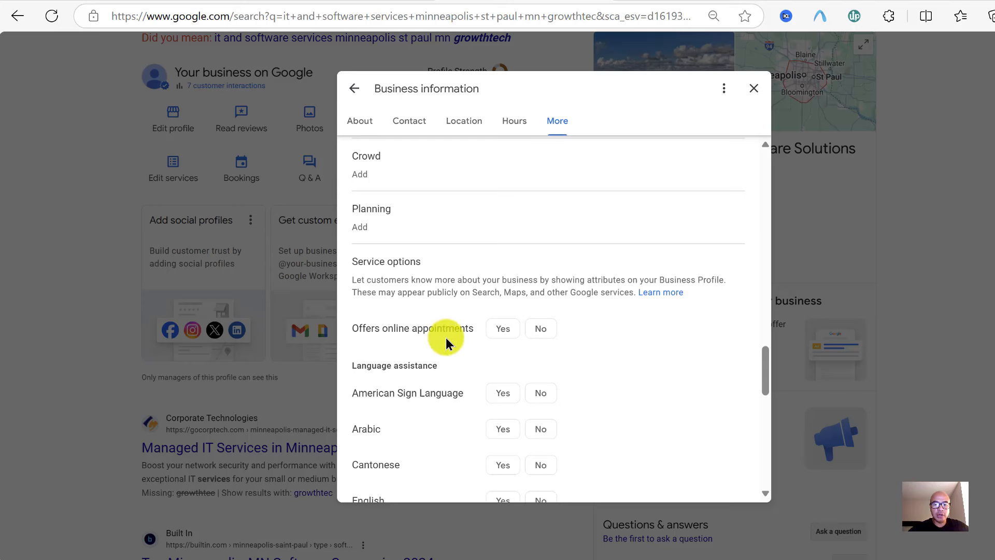
scroll(574, 352, "down", 1)
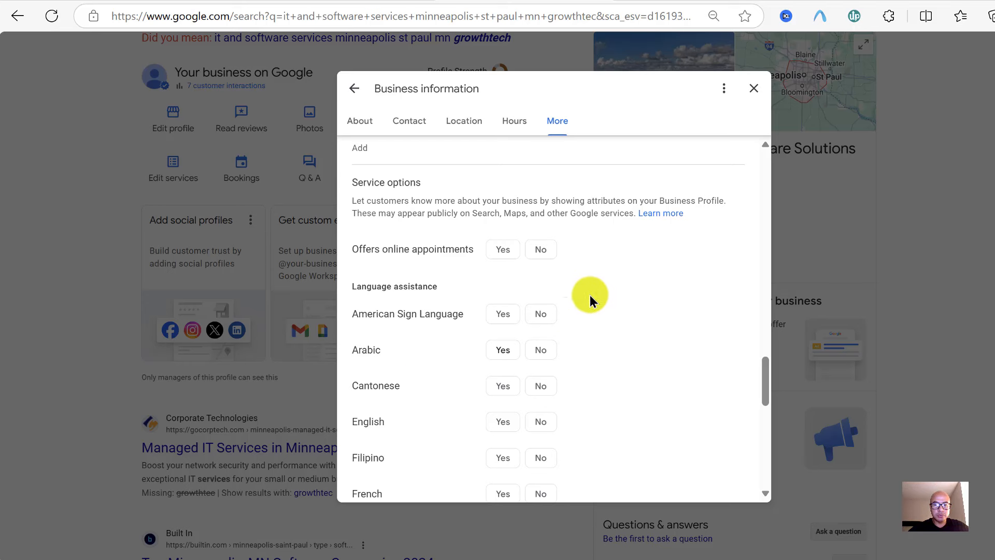
scroll(648, 310, "down", 1)
scroll(647, 311, "down", 1)
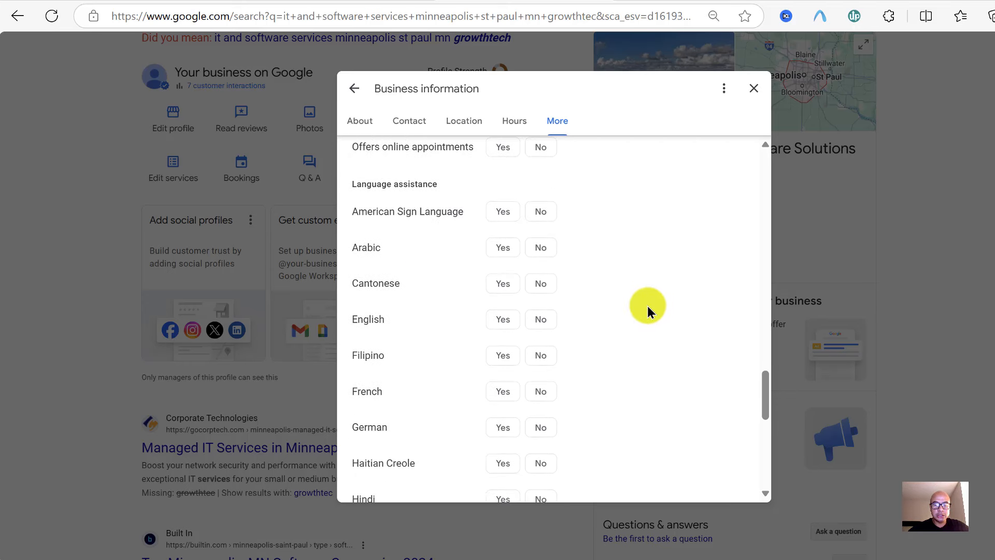
scroll(426, 365, "down", 1)
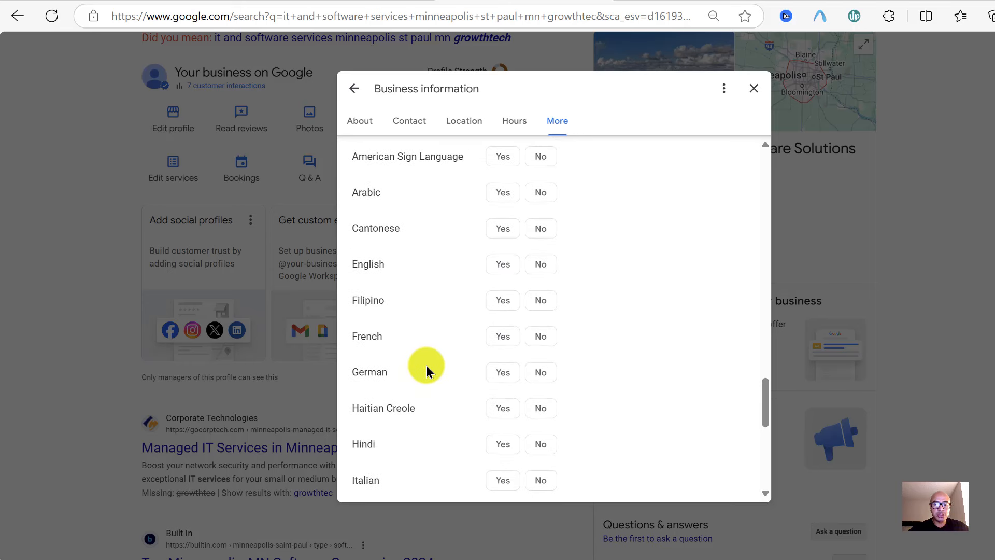
scroll(426, 365, "down", 1)
scroll(427, 365, "down", 1)
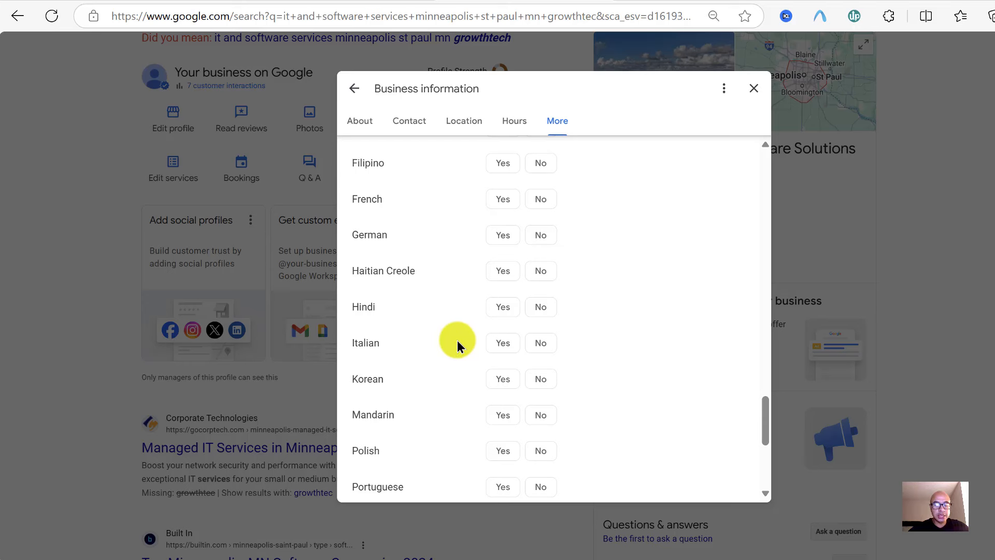
scroll(457, 342, "down", 2)
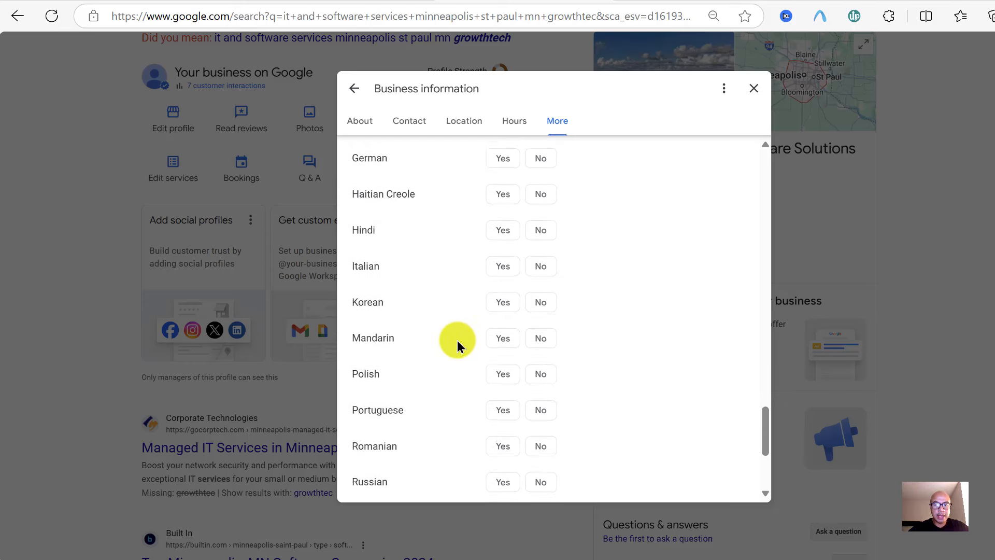
scroll(457, 340, "down", 1)
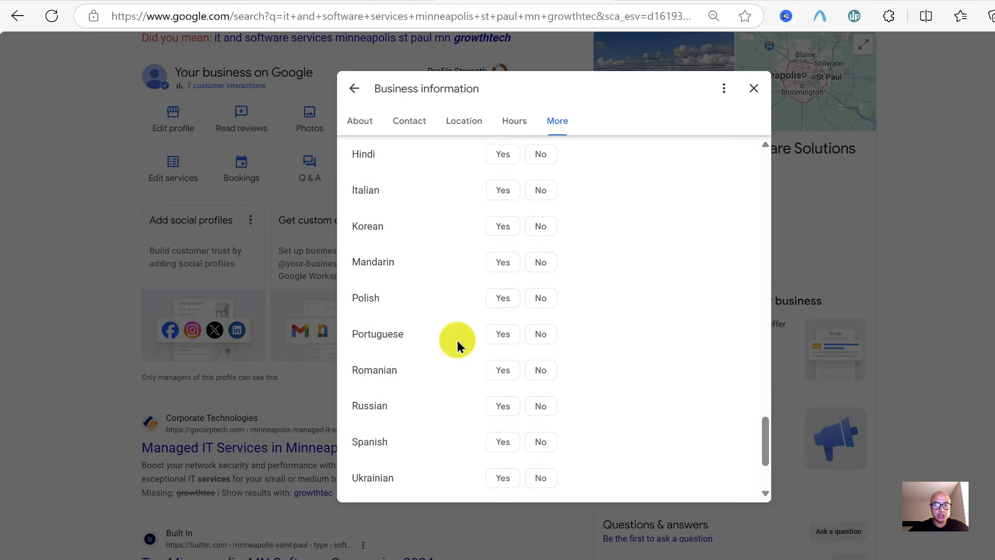
scroll(458, 340, "down", 1)
scroll(457, 340, "down", 1)
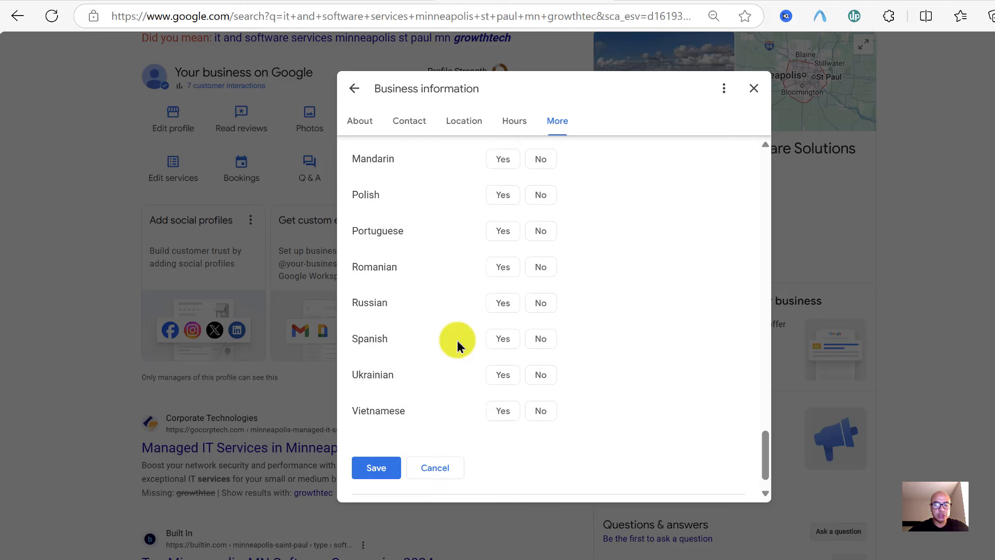
scroll(457, 340, "down", 1)
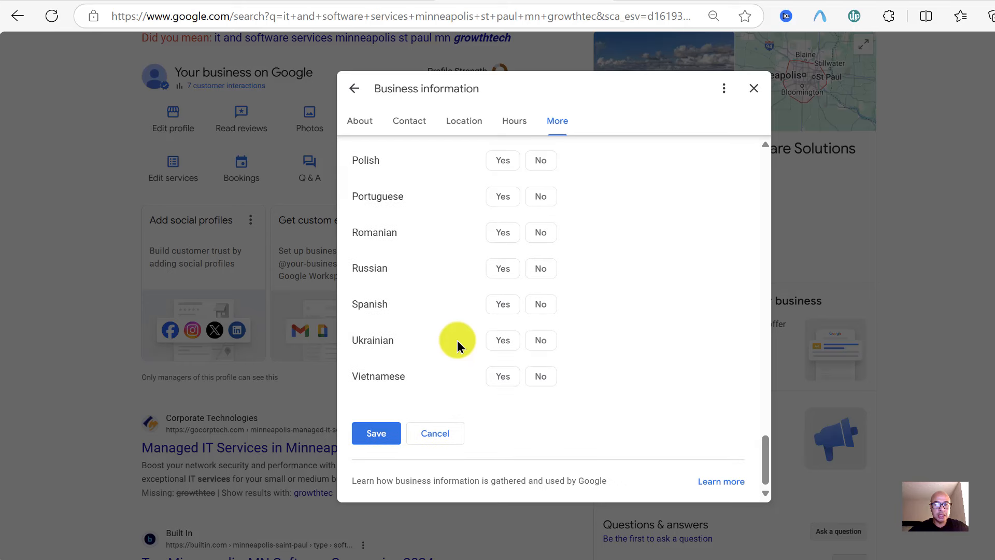
Cancel the service options and close Business information, returning to GrowthTec's search panel
left_click(438, 440)
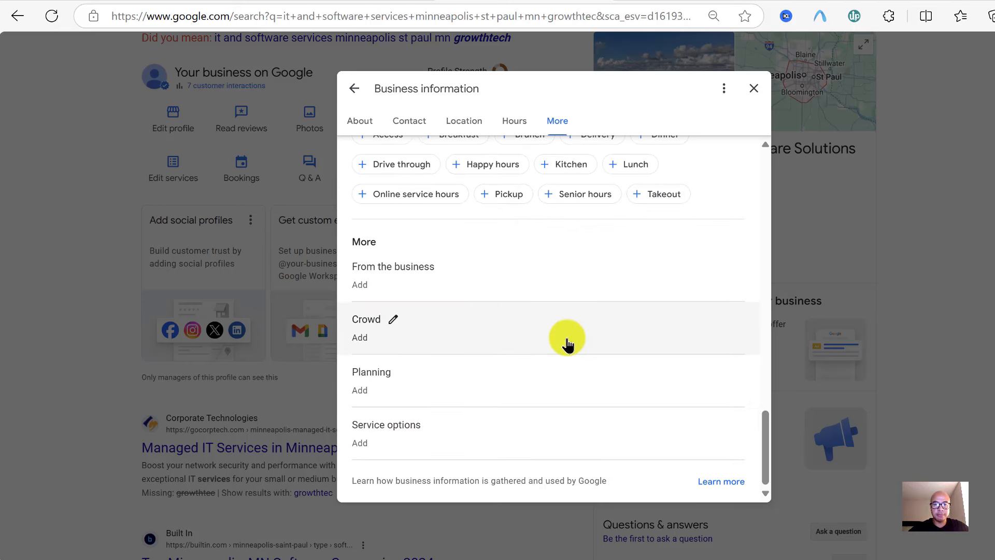
scroll(567, 344, "up", 20)
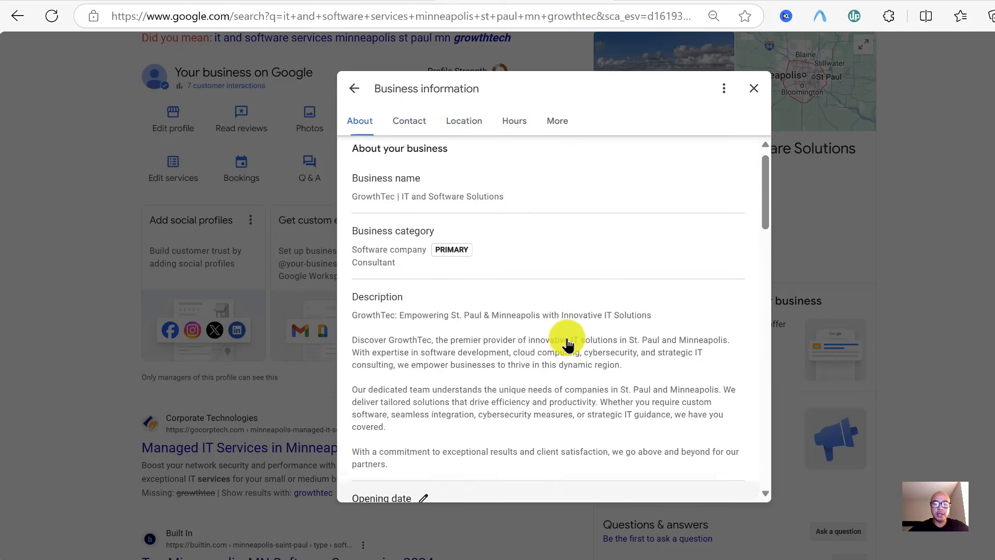
scroll(569, 344, "up", 1)
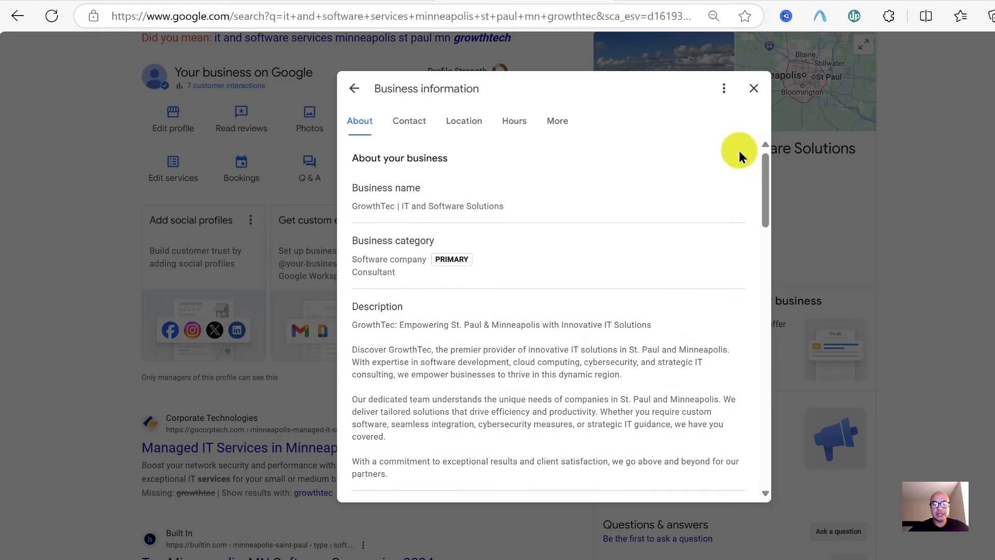
left_click(754, 89)
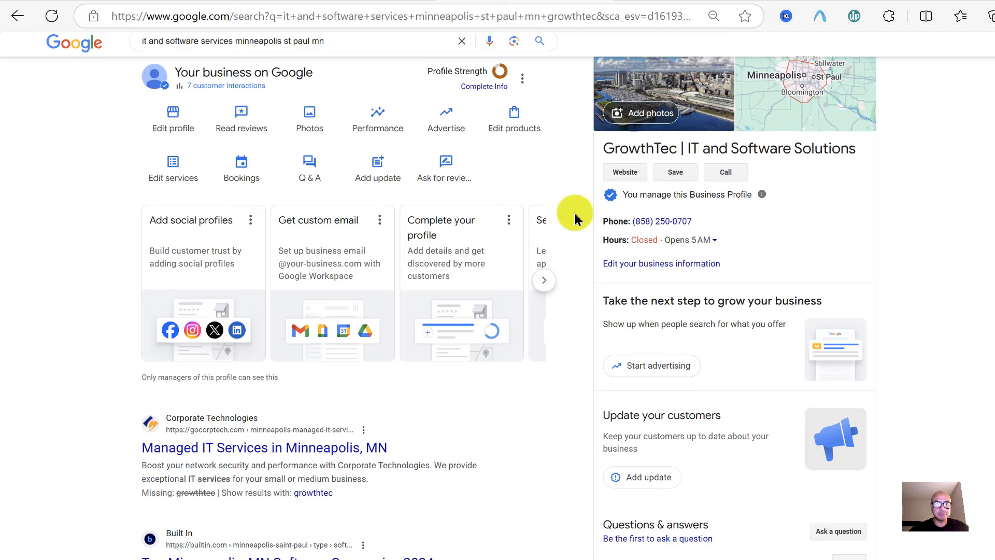
Open GrowthTec's Photos and videos and browse its seven uploaded photos, then return to the top
left_click(306, 124)
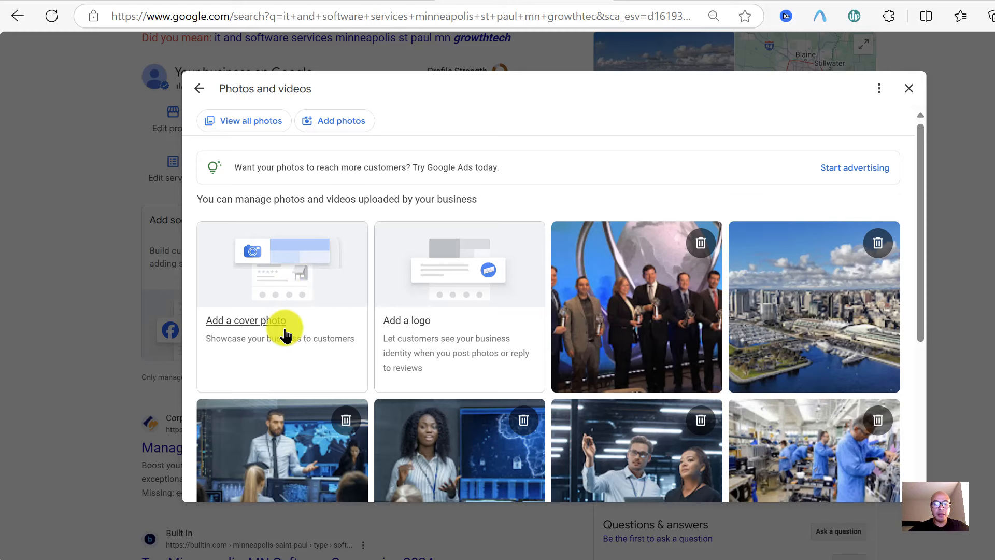
scroll(285, 335, "down", 1)
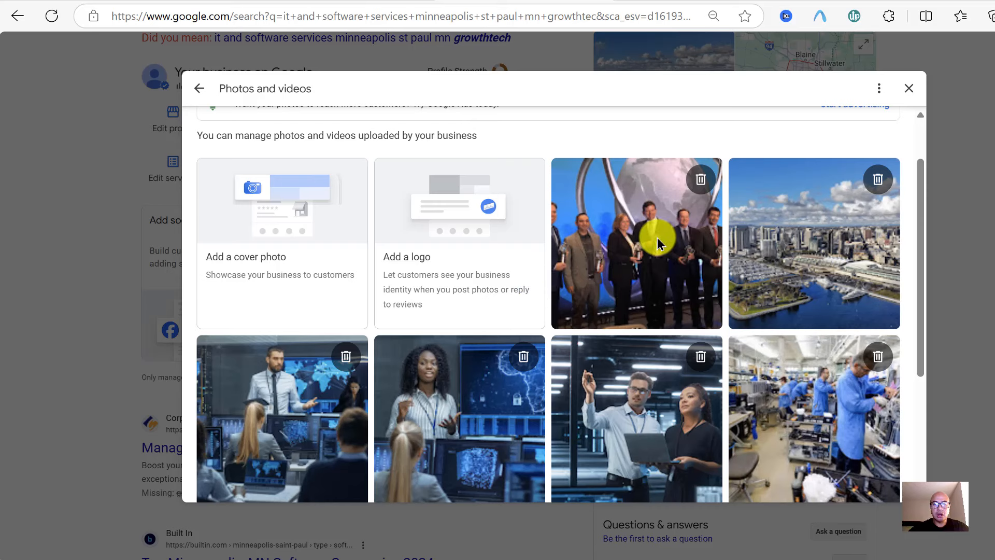
scroll(657, 237, "down", 1)
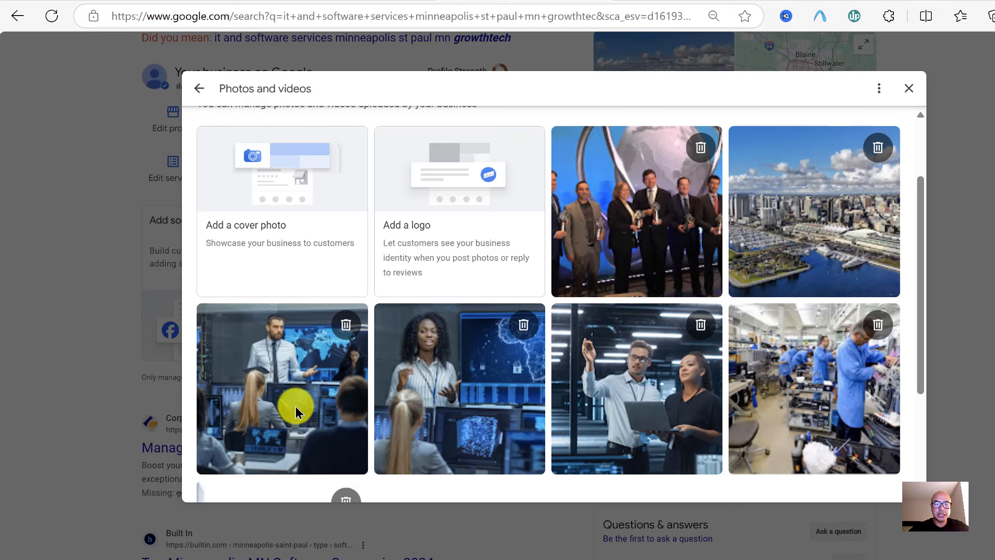
scroll(655, 427, "down", 1)
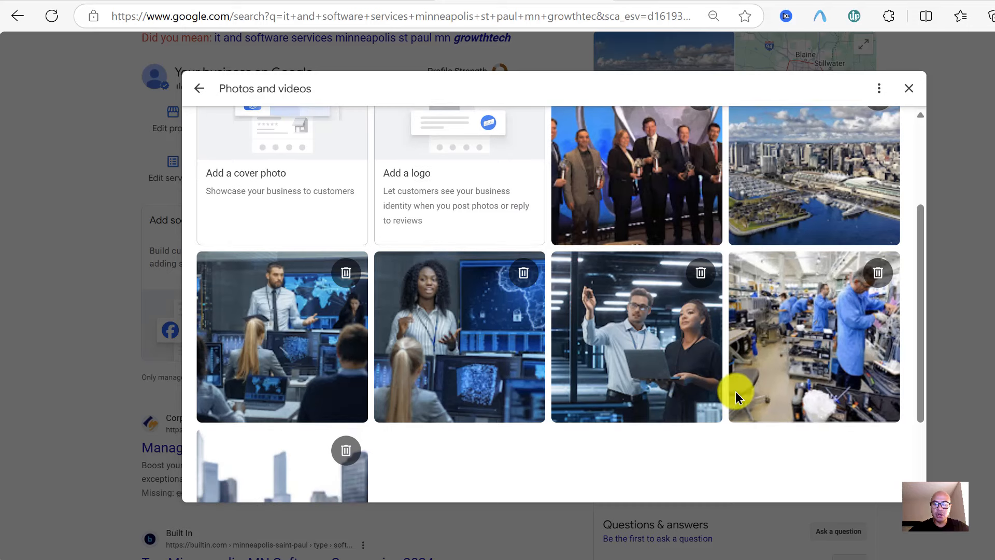
scroll(838, 328, "up", 1)
scroll(838, 328, "down", 1)
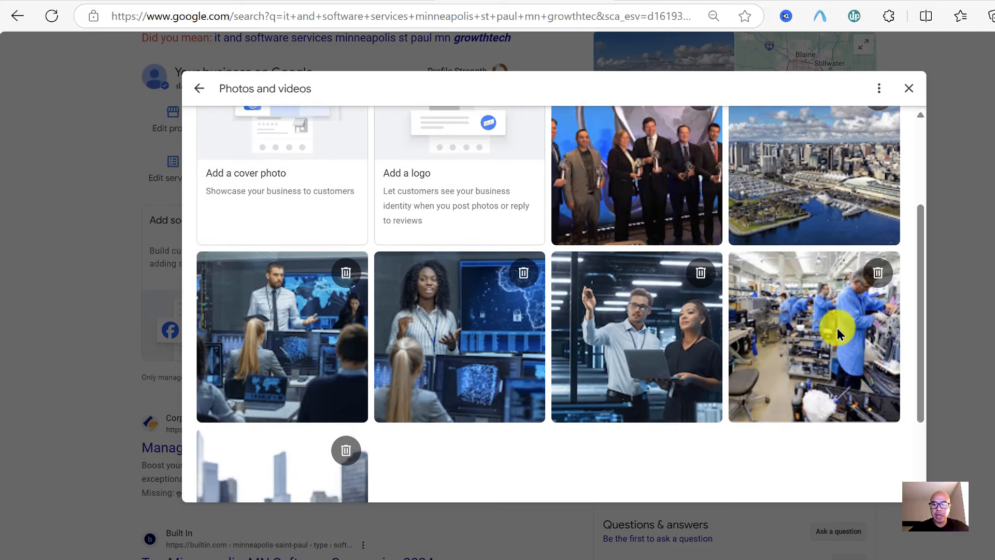
scroll(837, 327, "down", 1)
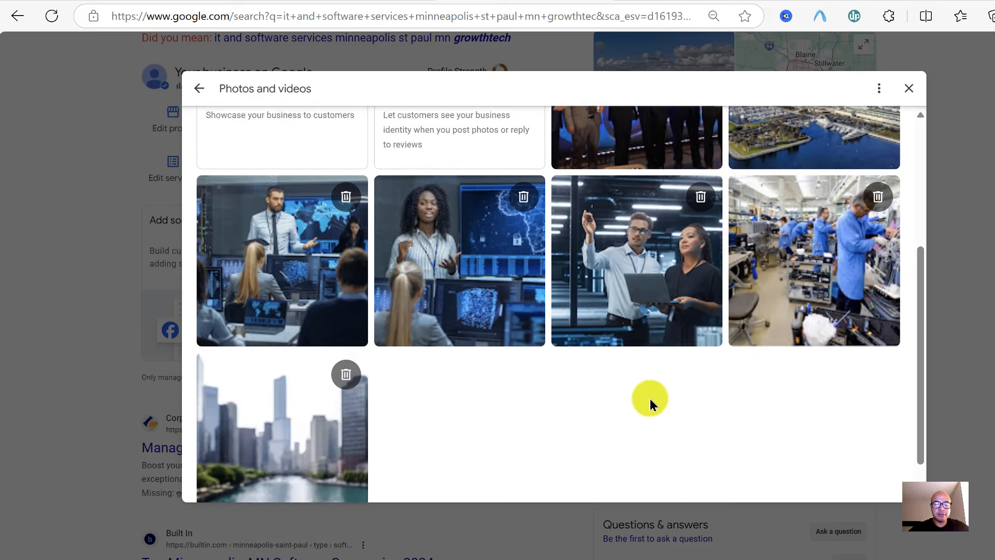
scroll(650, 399, "down", 1)
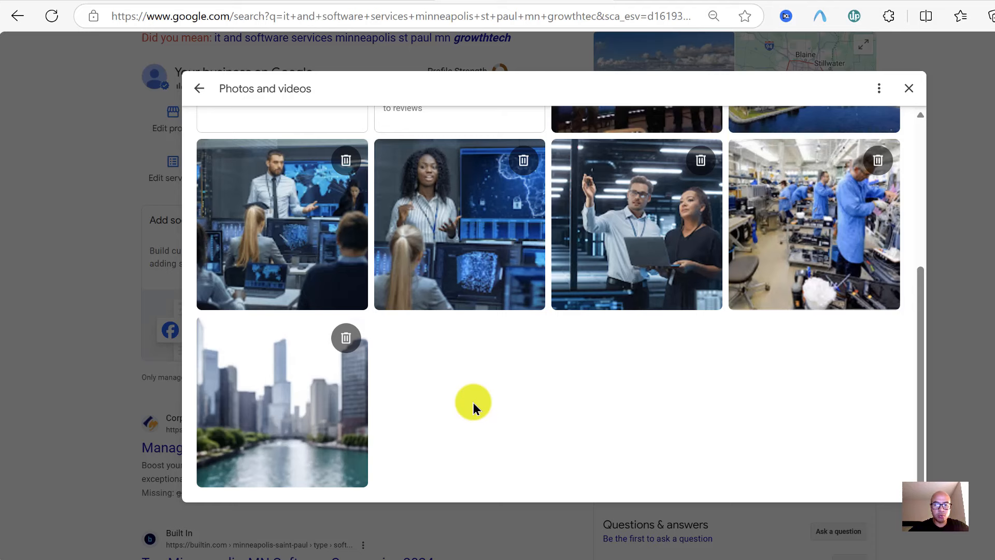
scroll(474, 402, "up", 4)
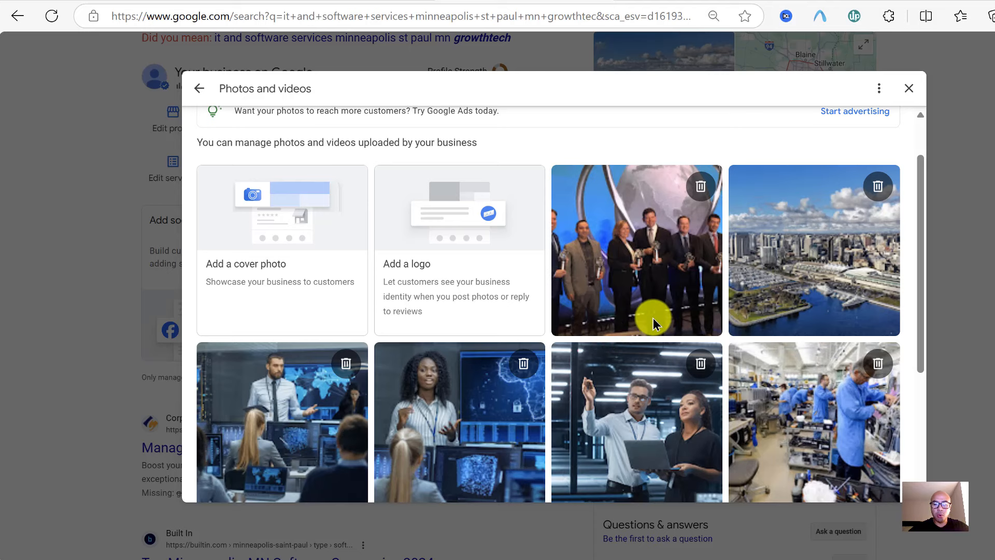
scroll(653, 318, "down", 4)
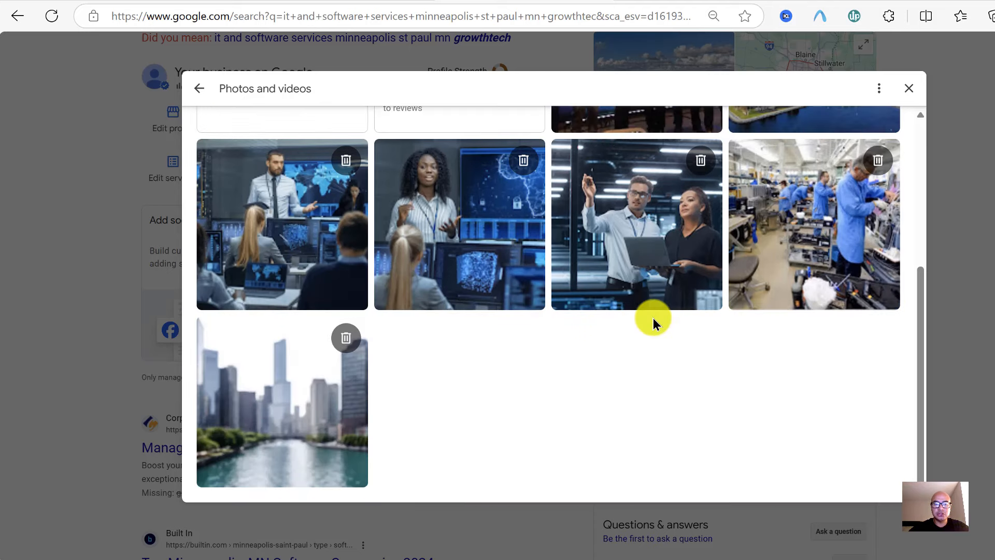
scroll(653, 318, "up", 2)
scroll(653, 318, "up", 3)
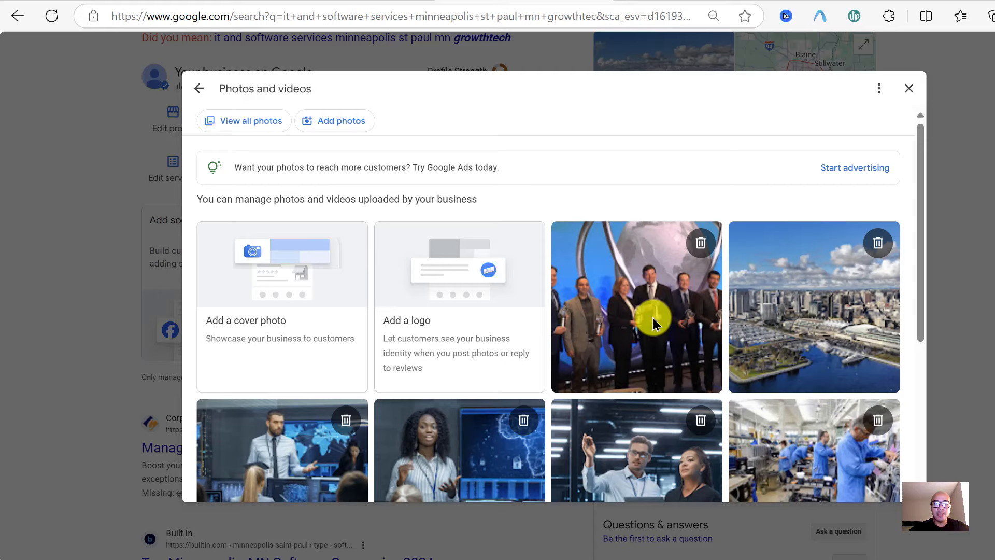
Close the photos manager, then try a custom service in the services editor and cancel without adding it
left_click(198, 91)
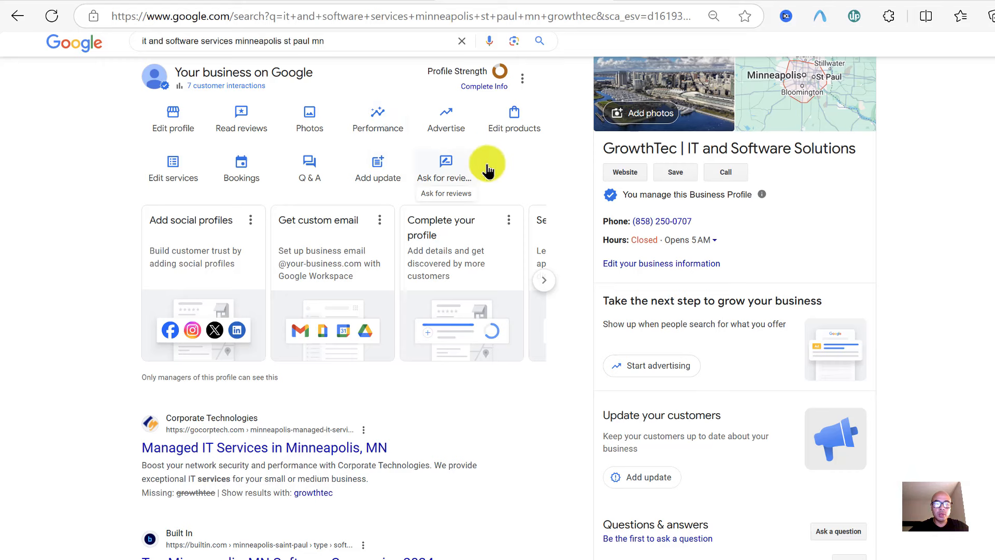
left_click(173, 163)
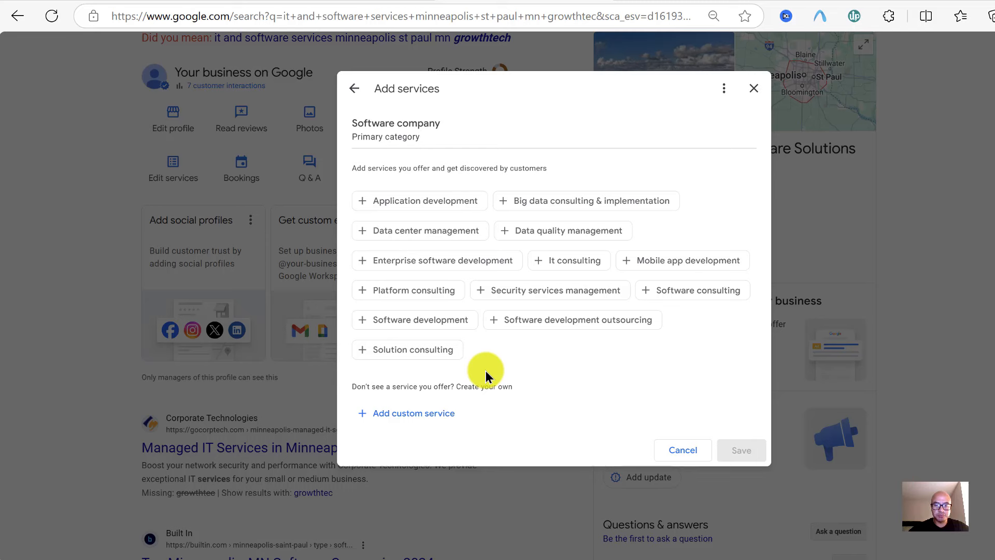
left_click(429, 414)
scroll(524, 403, "down", 1)
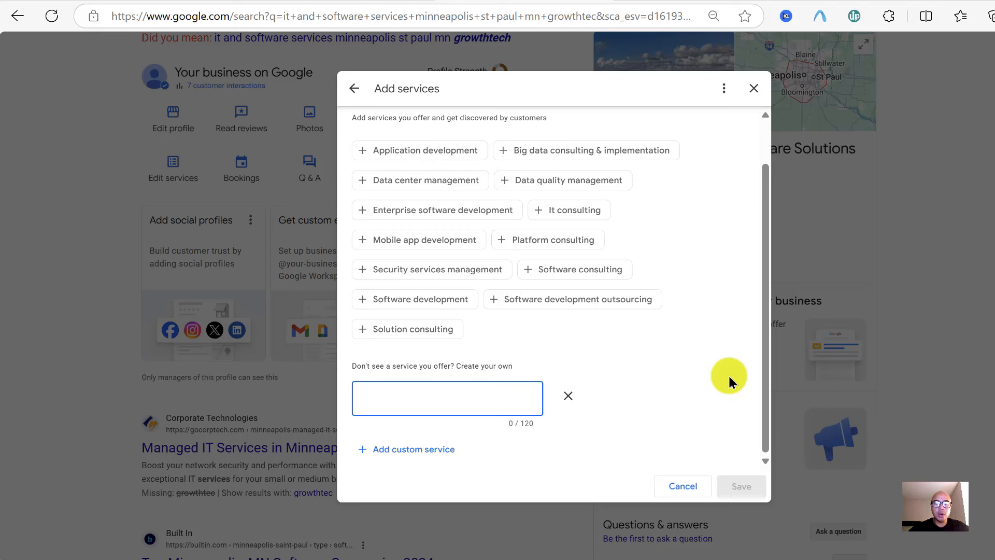
scroll(728, 375, "up", 1)
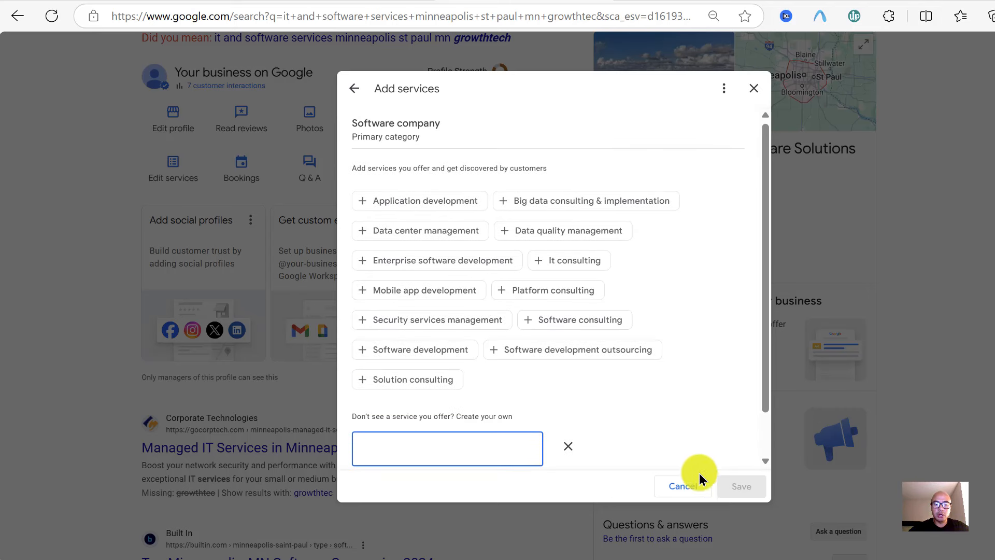
left_click(693, 490)
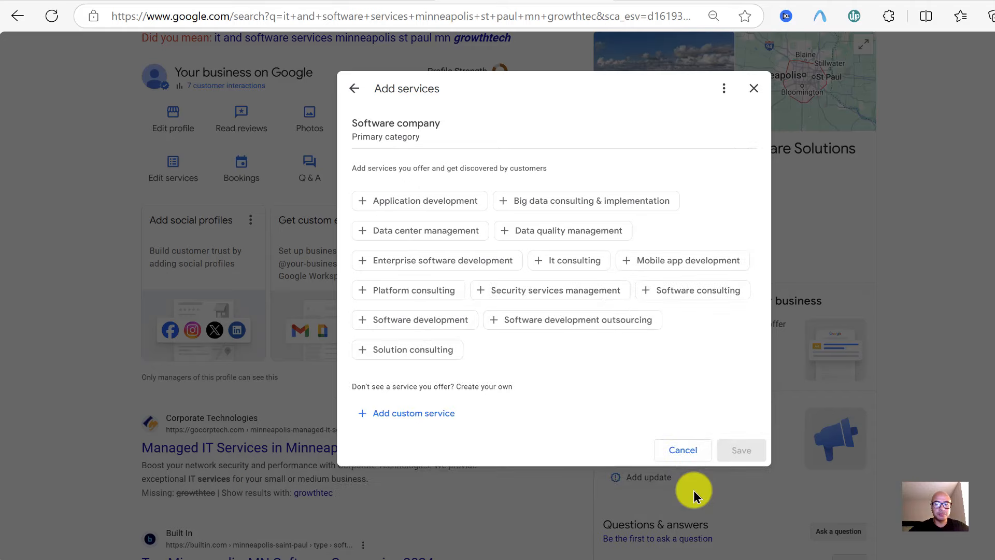
left_click(687, 452)
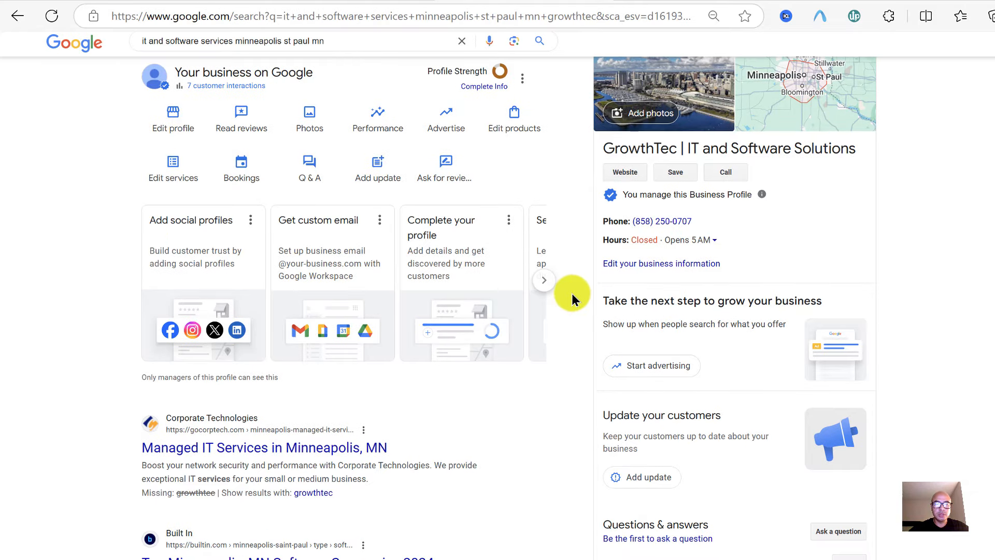
Open the Products introduction and close it without adding any products
scroll(573, 264, "up", 1)
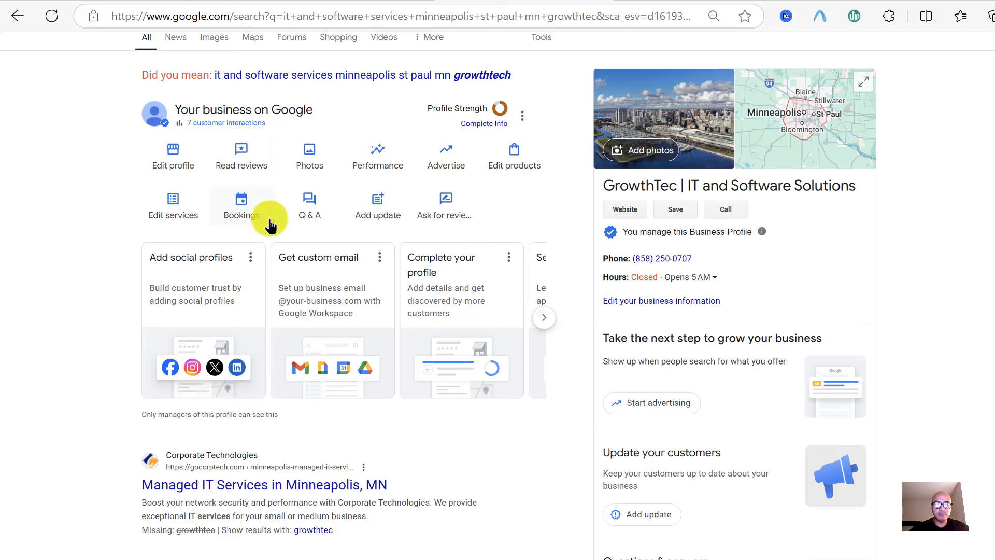
left_click(513, 160)
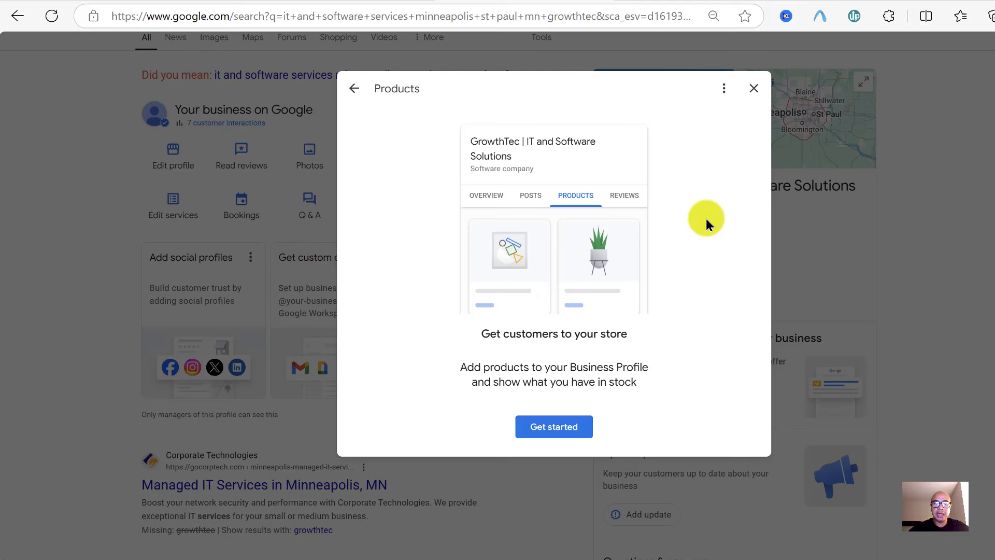
left_click(755, 91)
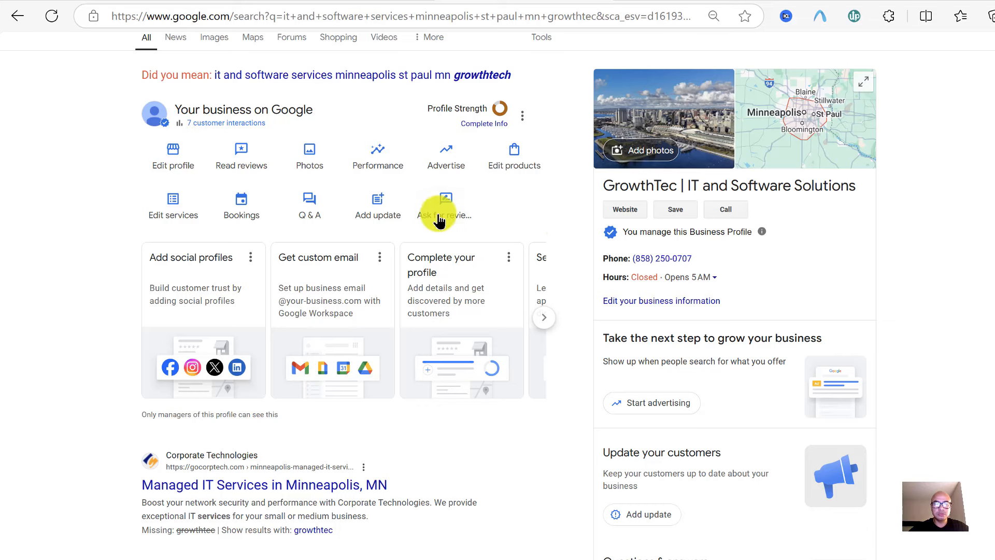
left_click(247, 222)
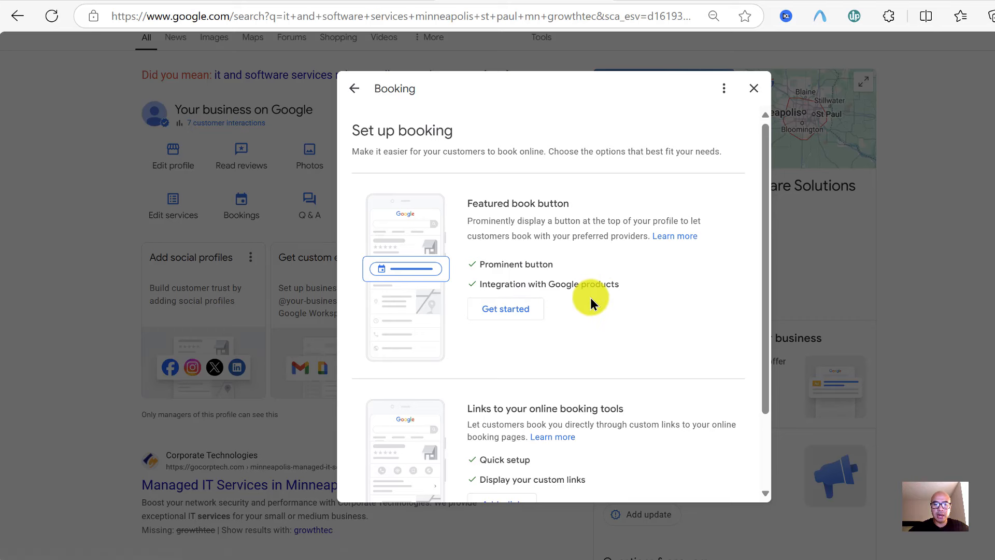
scroll(591, 299, "down", 1)
scroll(613, 272, "down", 1)
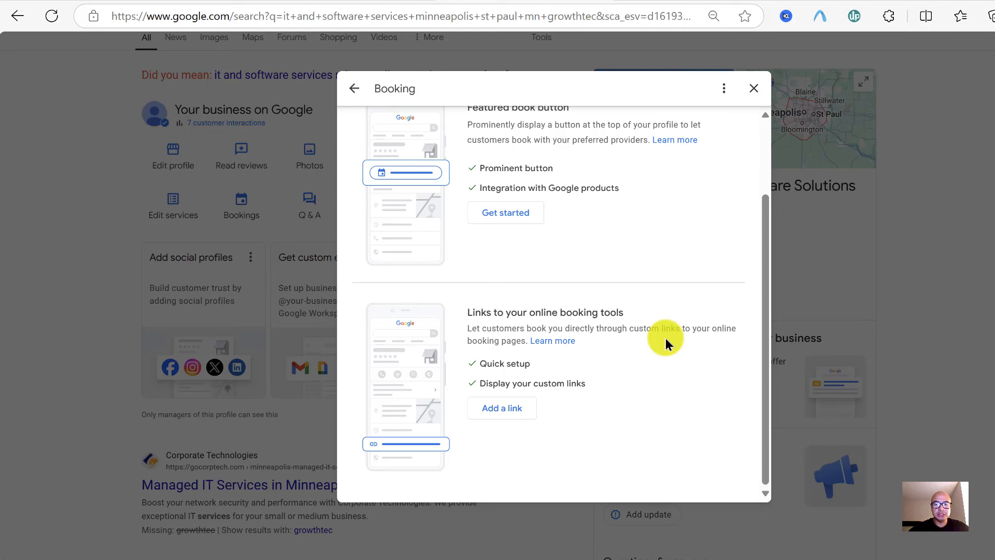
scroll(651, 238, "up", 3)
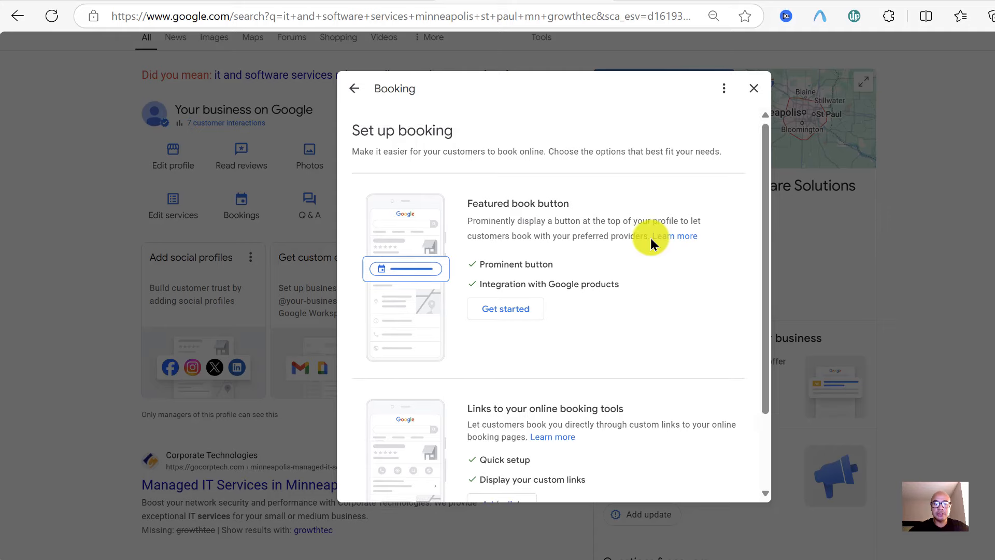
left_click(756, 90)
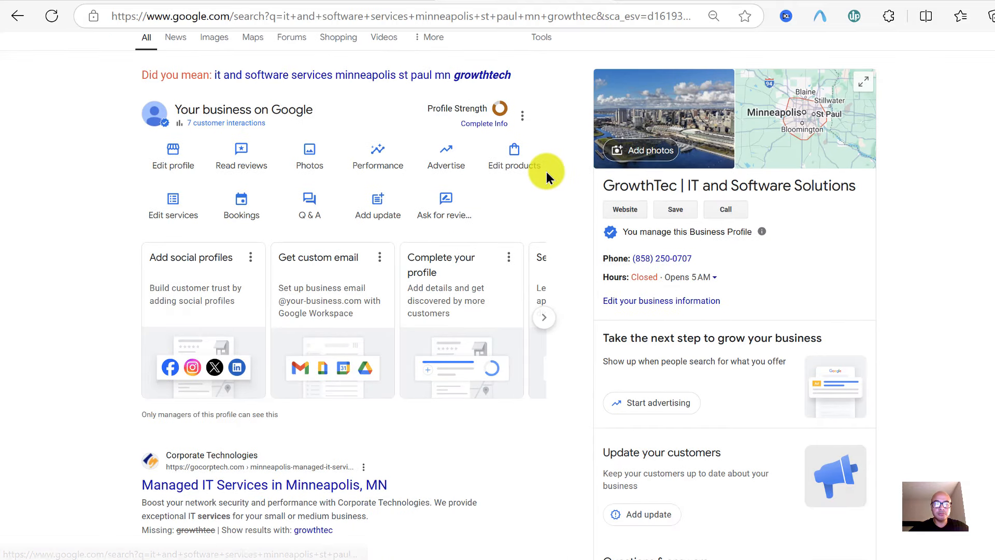
left_click(305, 217)
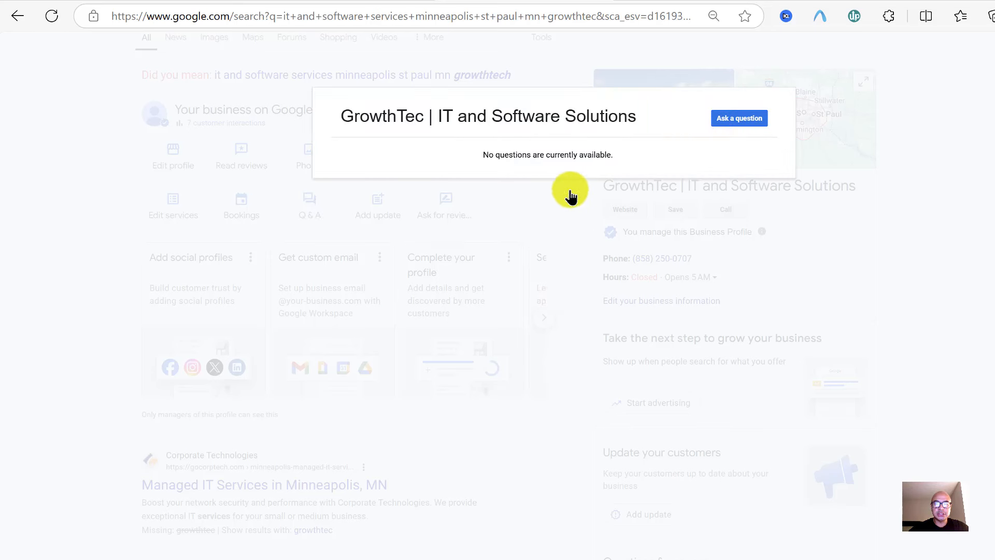
left_click(755, 129)
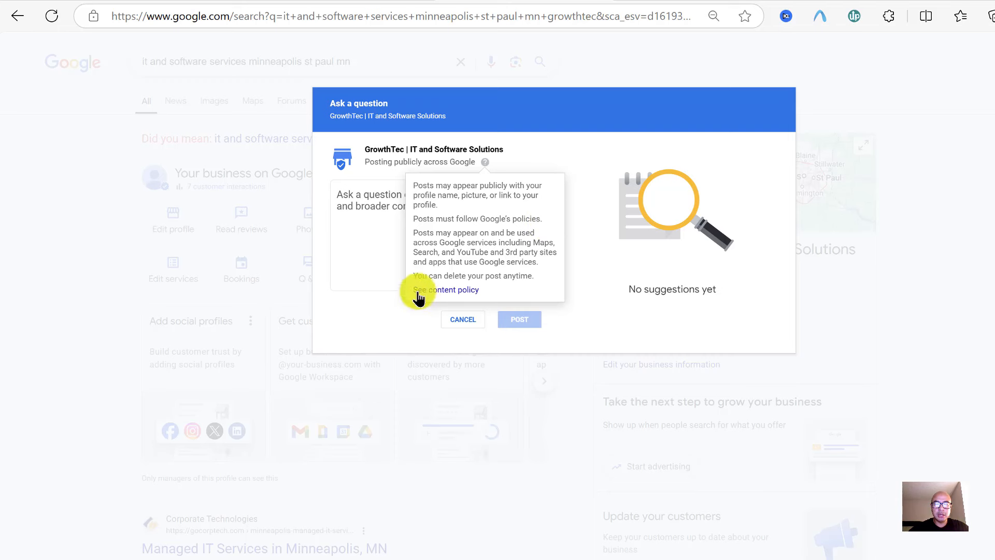
left_click(484, 162)
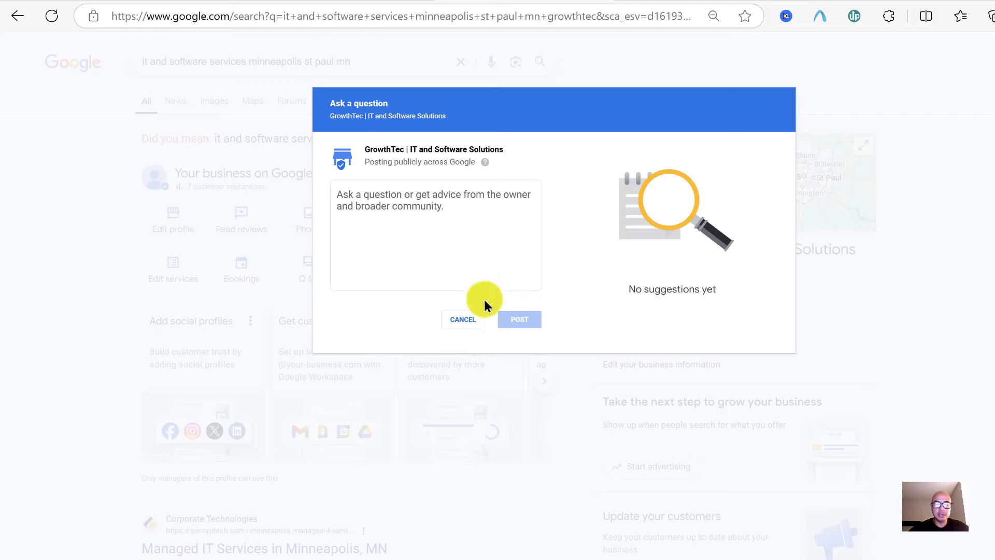
left_click(854, 235)
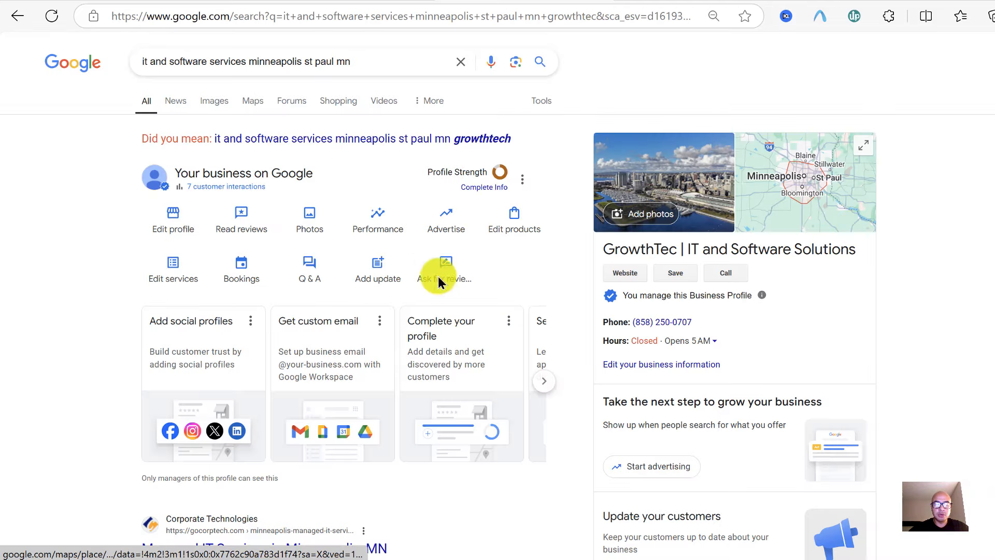
Start an update post, check its action button choices leaving None, and return to the post types
left_click(369, 275)
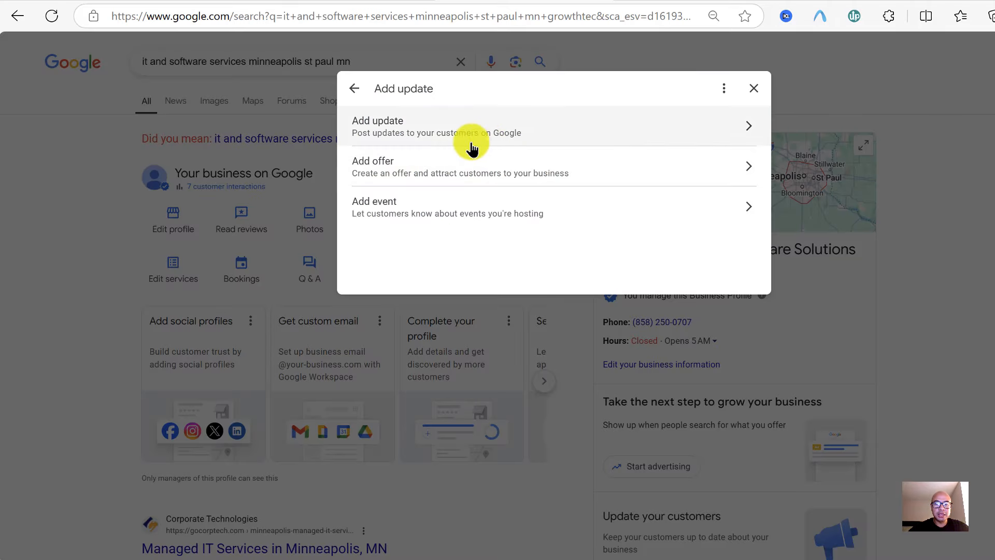
left_click(498, 141)
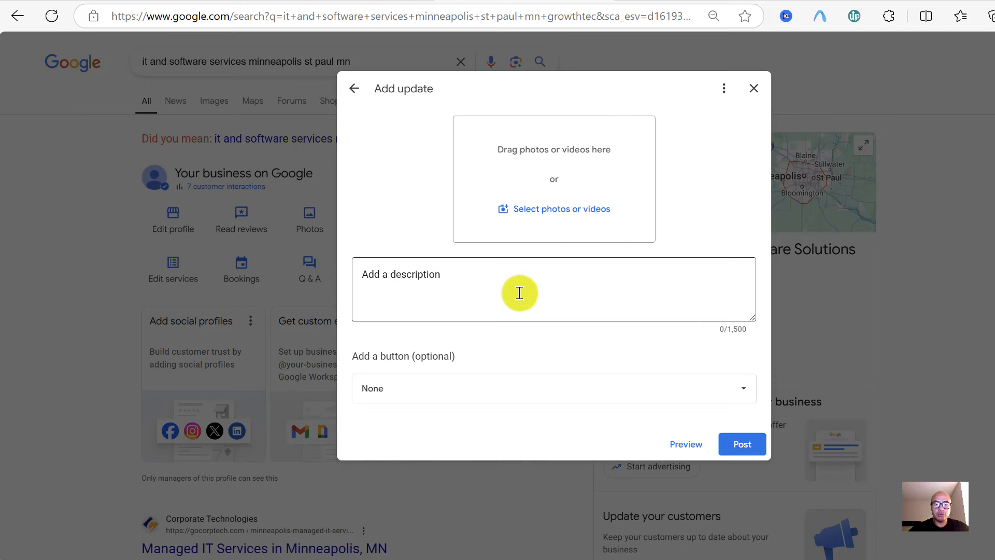
left_click(519, 293)
left_click(574, 397)
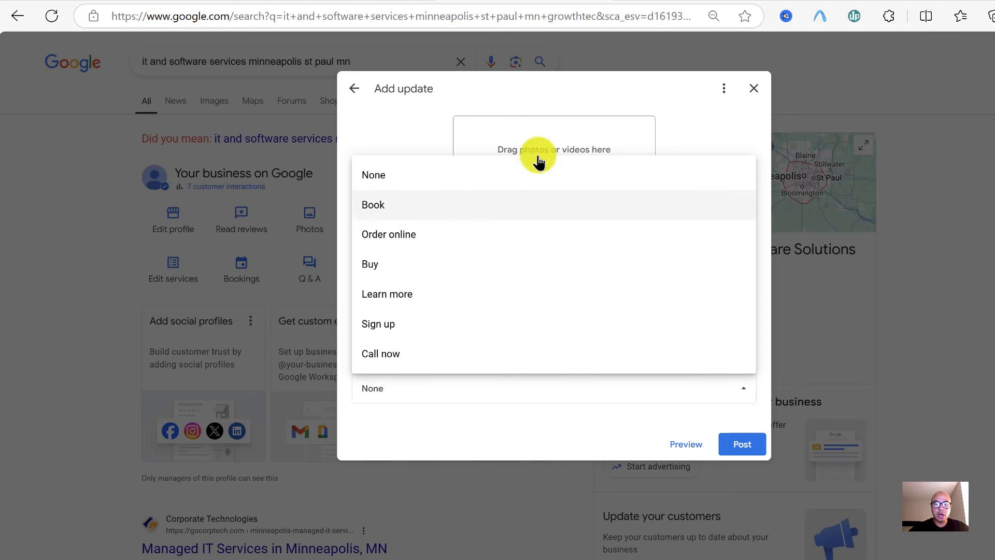
left_click(667, 126)
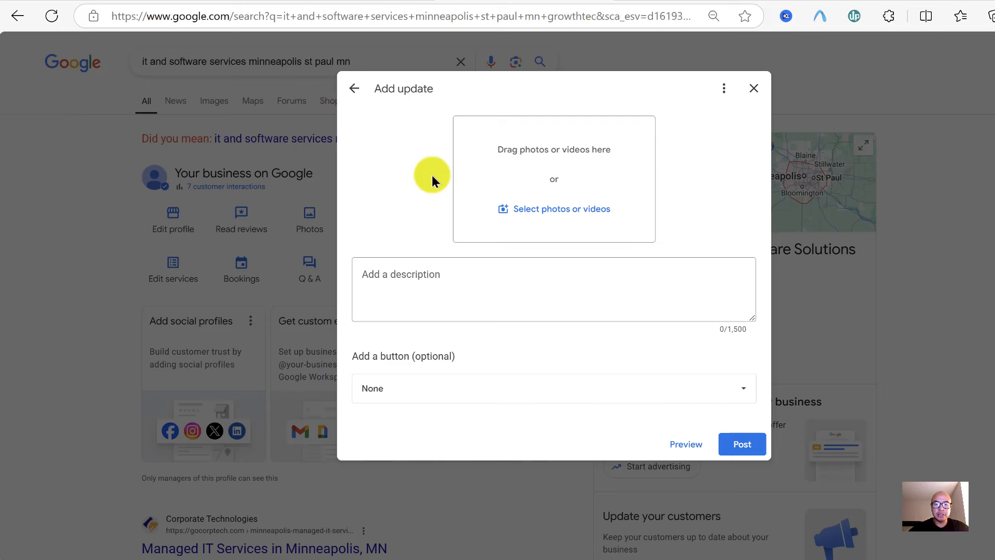
left_click(353, 87)
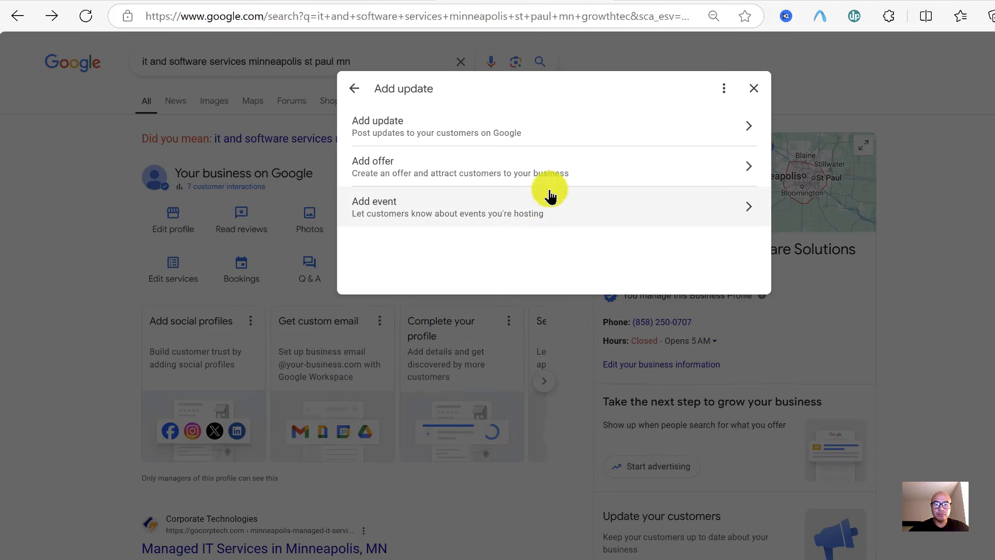
left_click(616, 184)
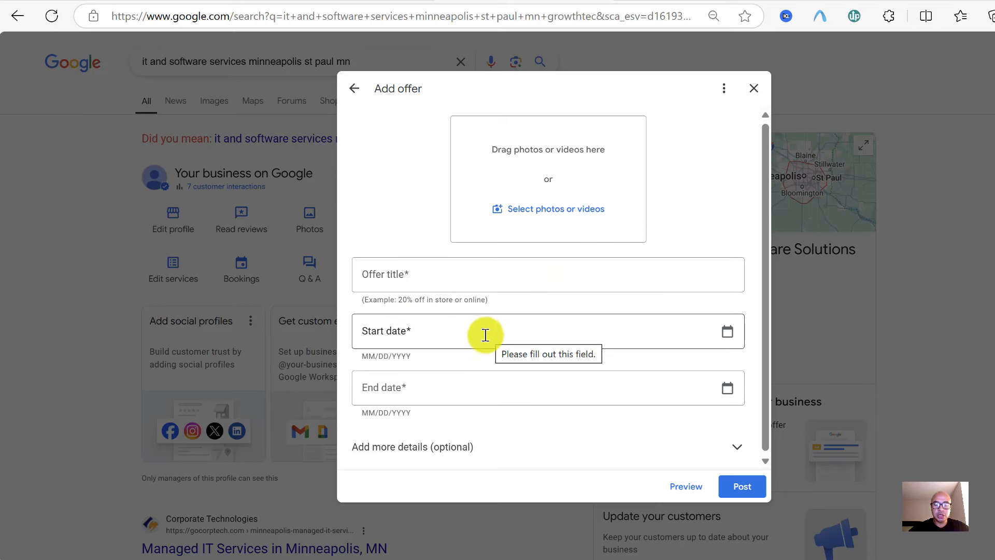
scroll(498, 419, "down", 1)
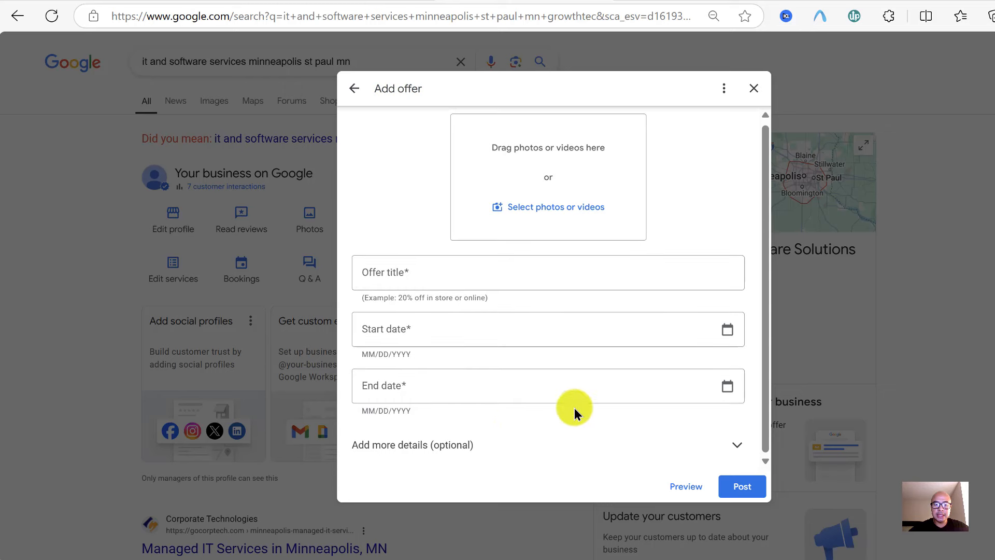
left_click(741, 447)
scroll(593, 430, "down", 2)
scroll(557, 365, "down", 1)
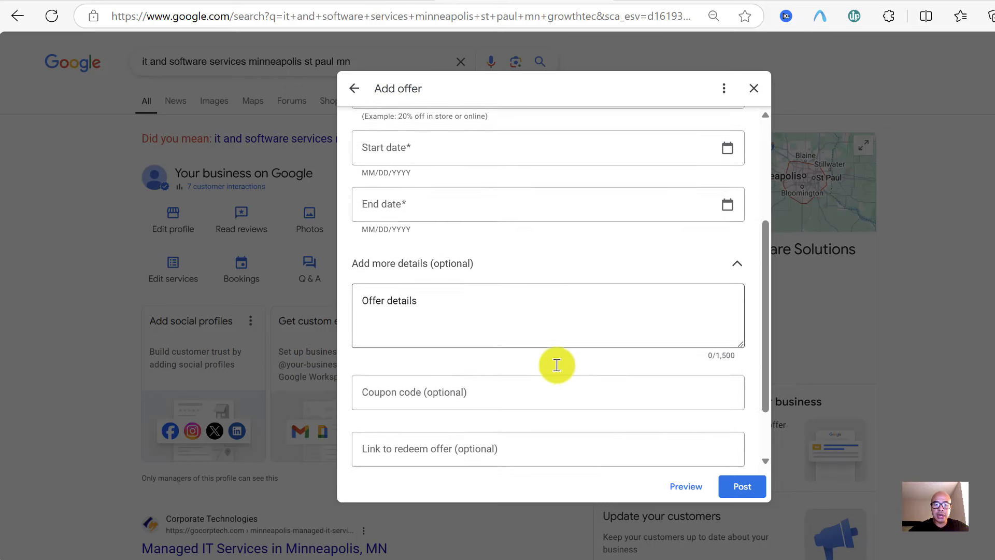
scroll(557, 365, "down", 2)
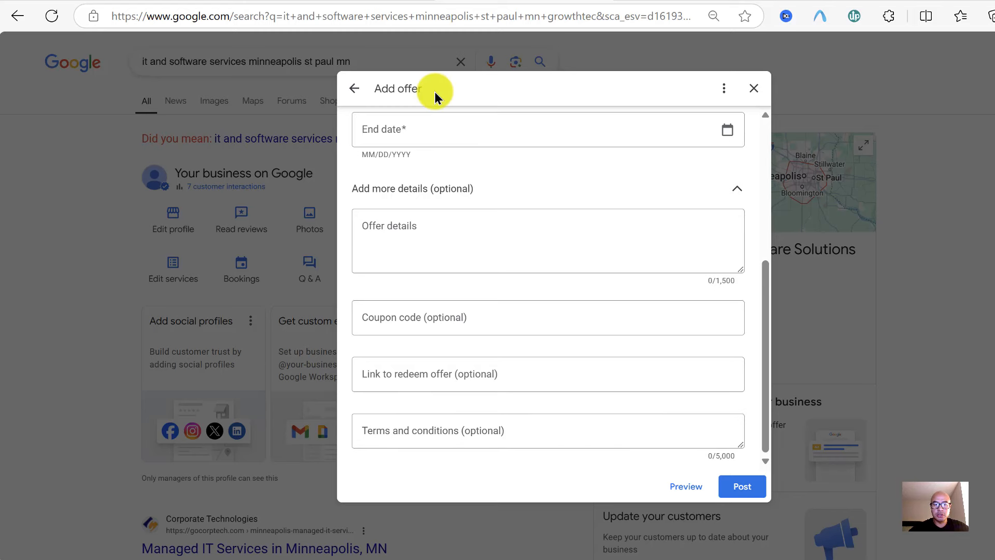
left_click(354, 89)
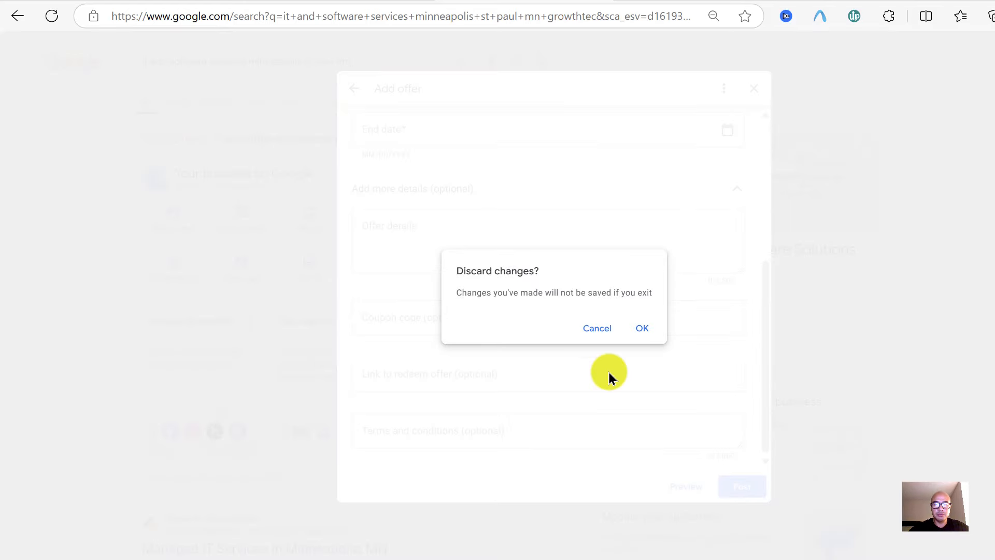
left_click(642, 328)
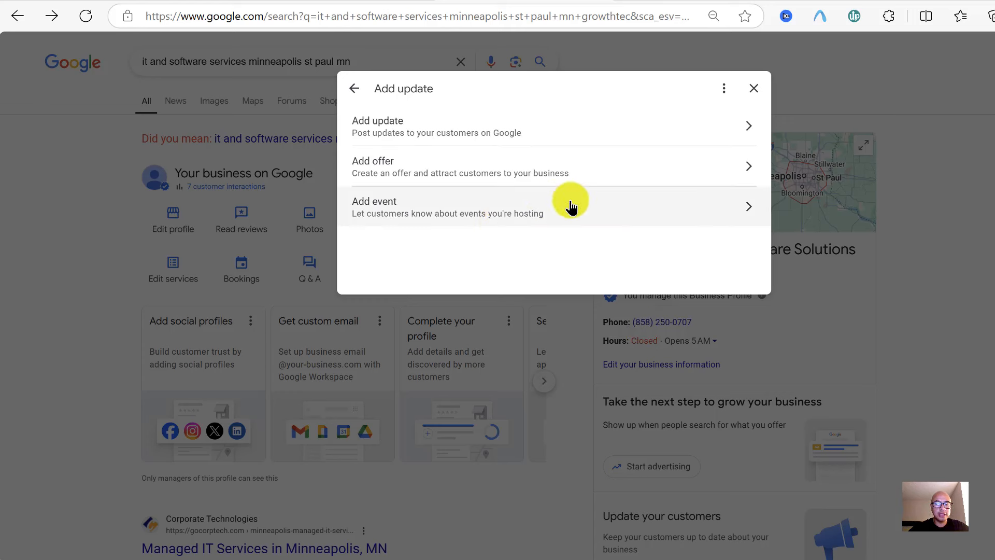
Look over the Add event form and its button choices, leaving None, then leave it unfilled
left_click(568, 206)
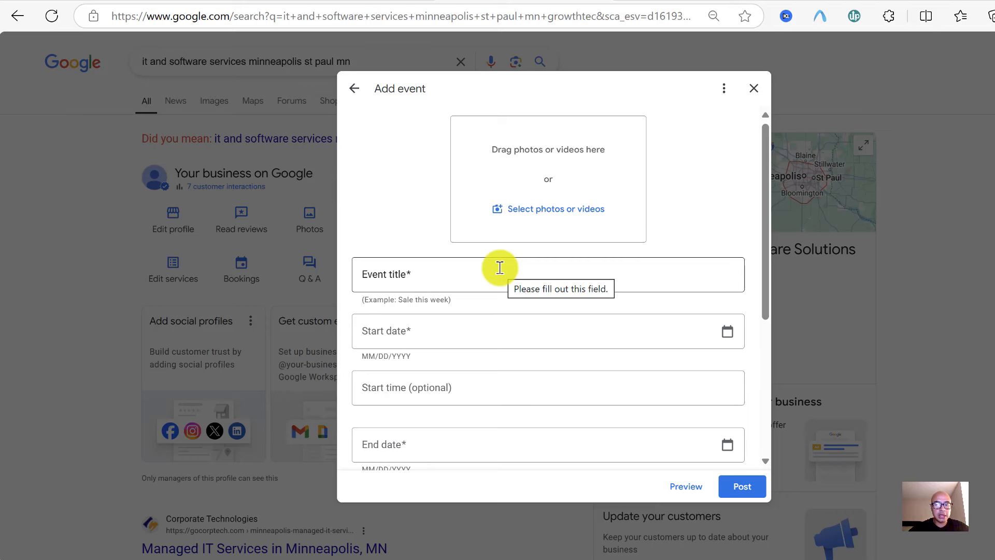
scroll(545, 333, "down", 1)
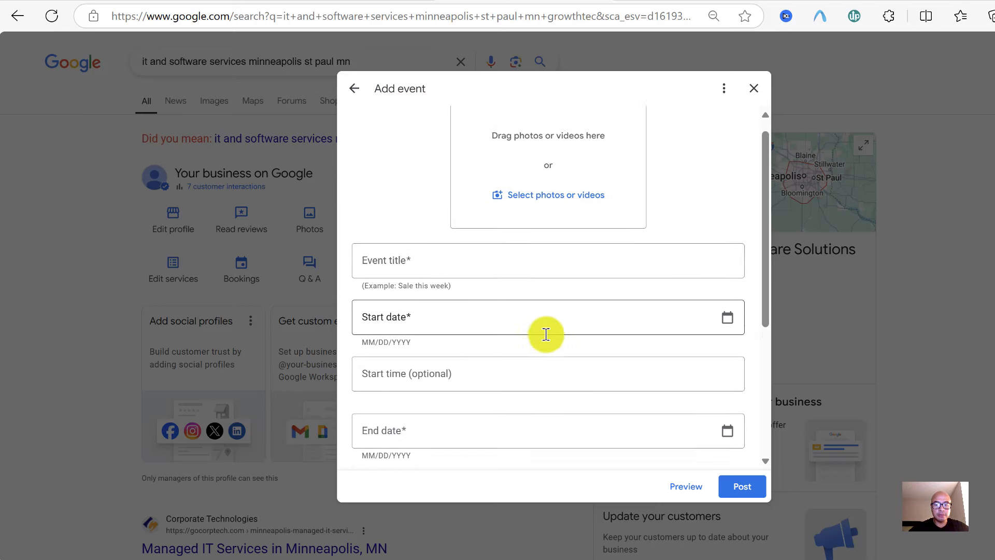
scroll(605, 322, "down", 1)
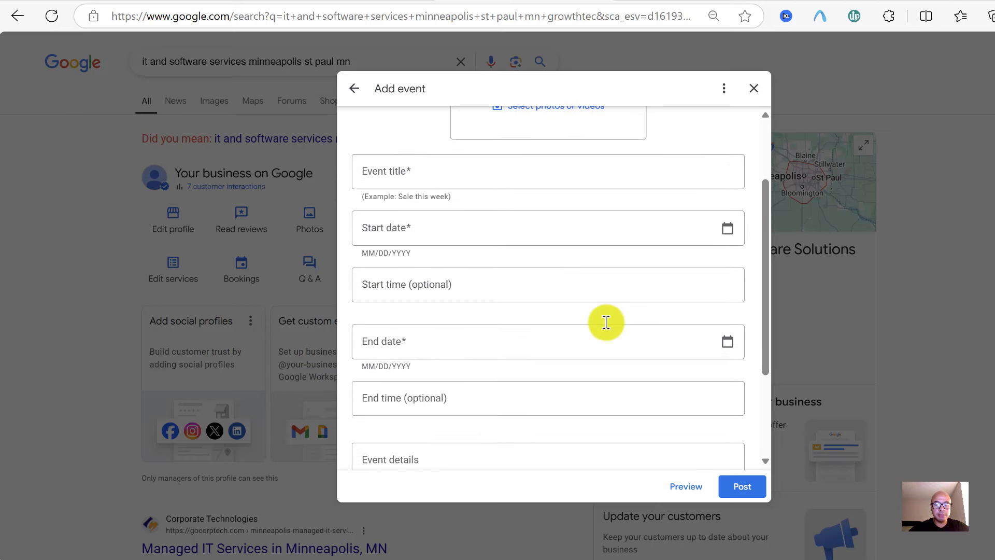
scroll(573, 351, "down", 1)
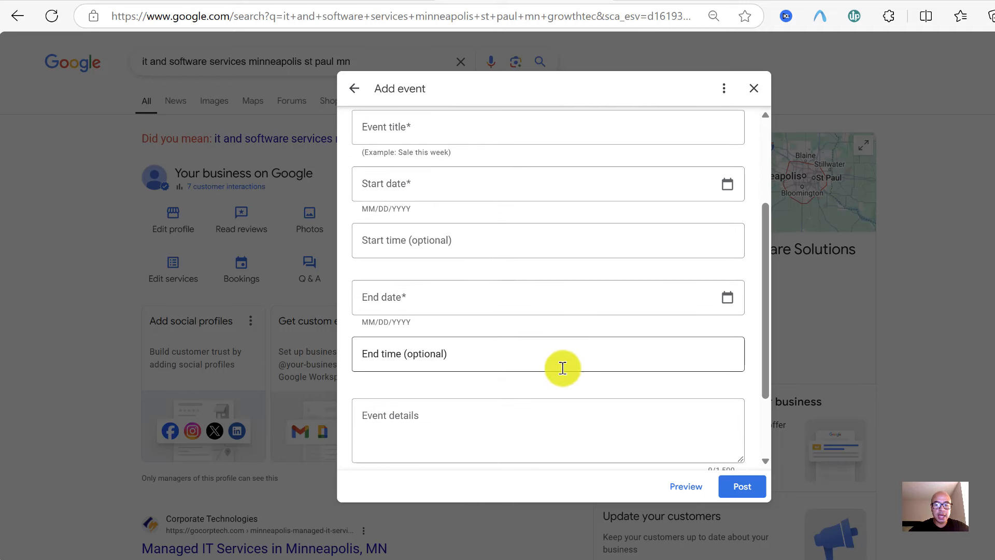
scroll(562, 368, "down", 2)
scroll(614, 331, "down", 1)
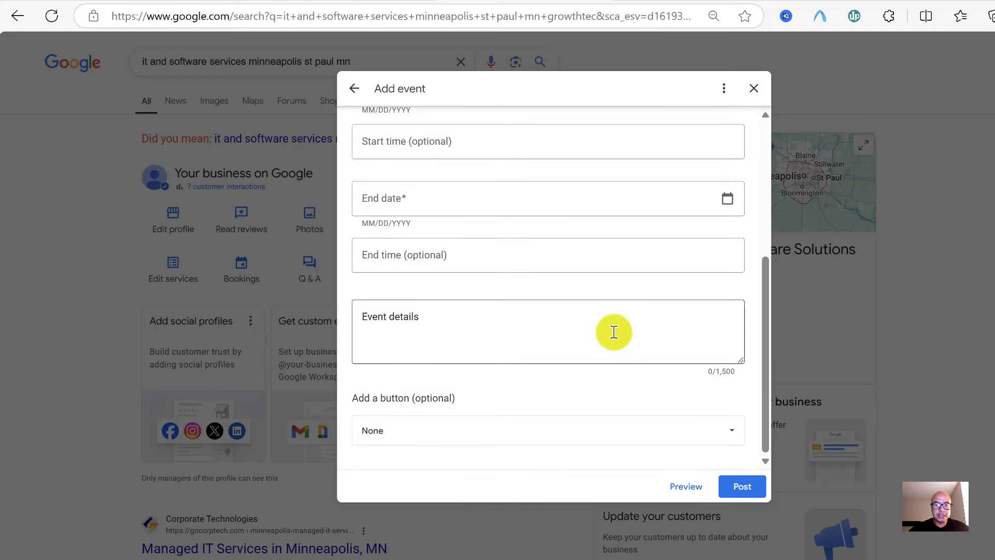
left_click(548, 439)
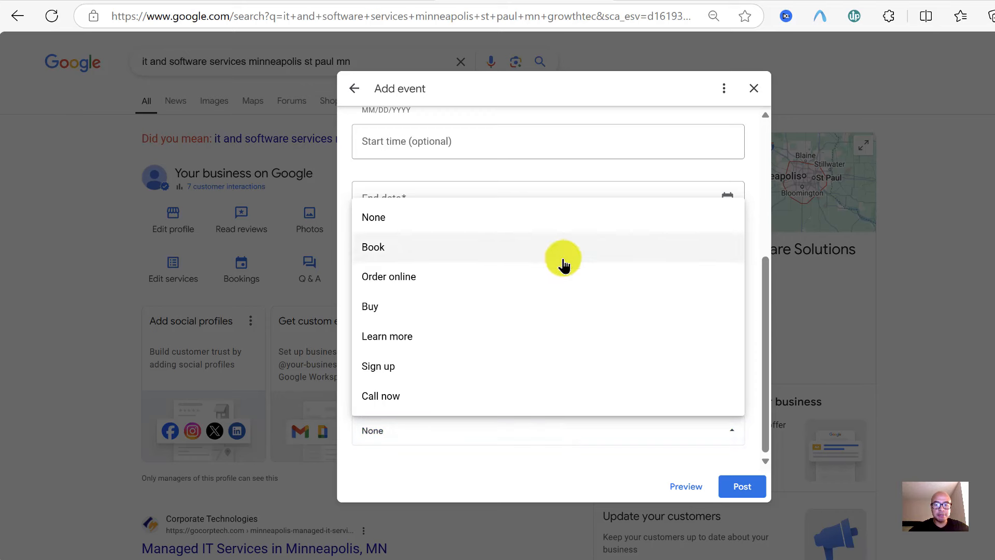
left_click(545, 471)
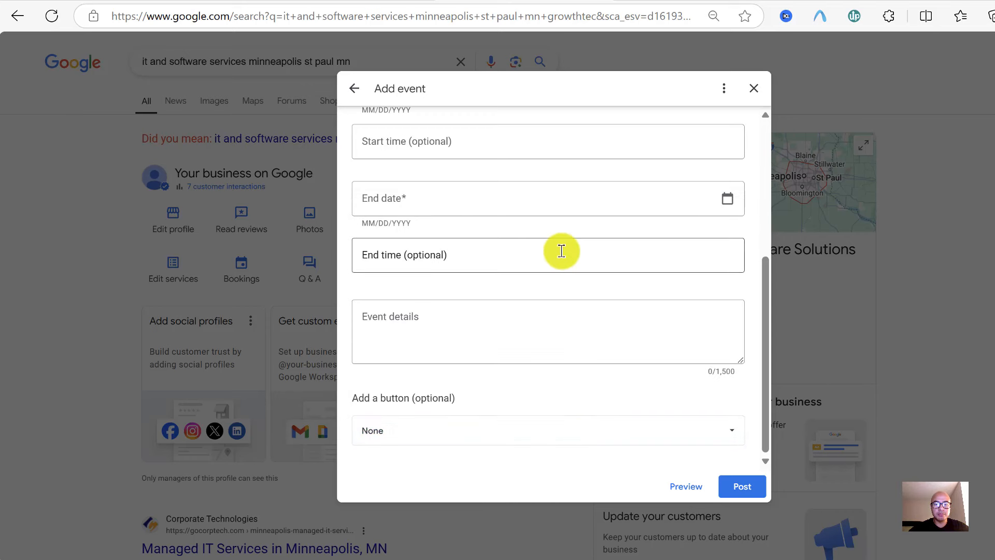
scroll(562, 251, "up", 3)
scroll(562, 251, "up", 2)
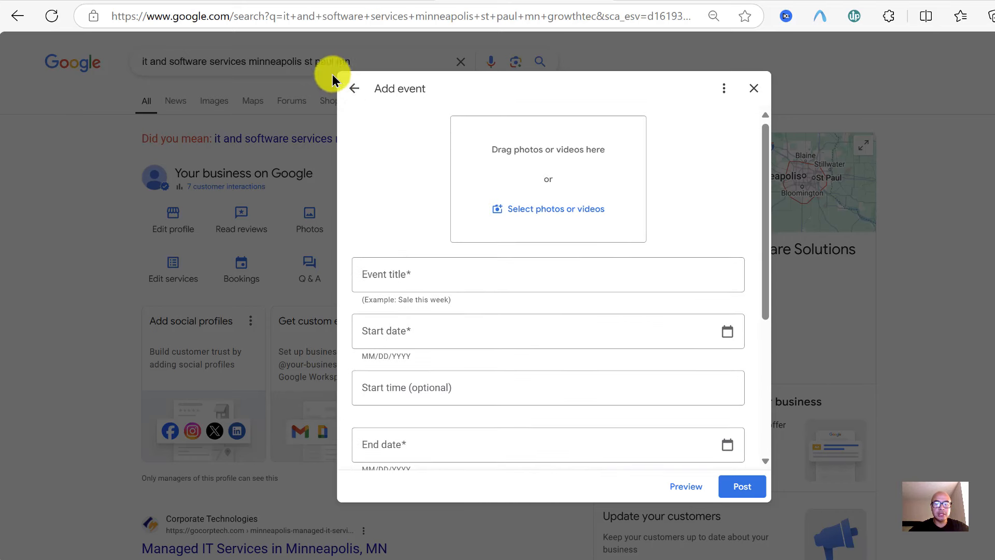
left_click(353, 87)
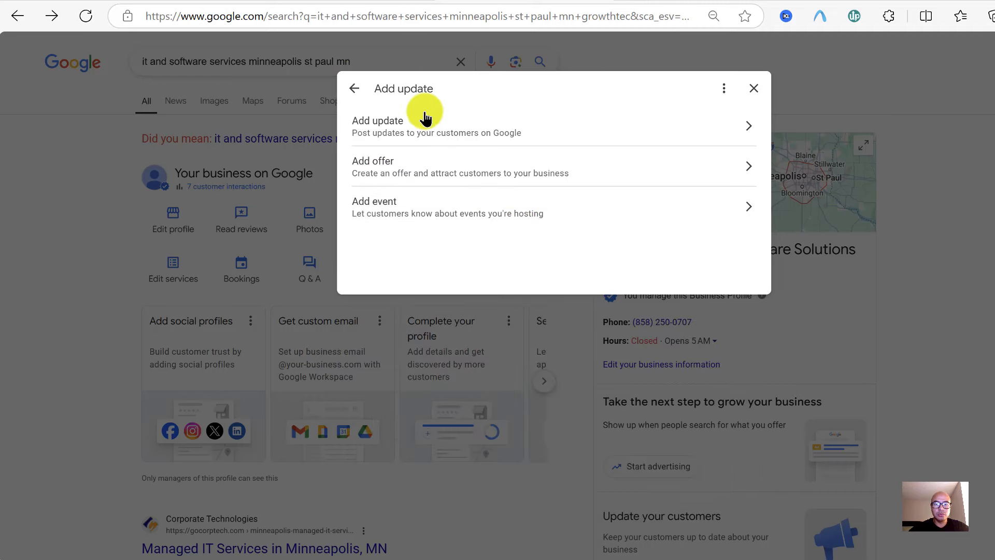
Close the new-post dialog and copy GrowthTec's review link from Get more reviews
left_click(356, 90)
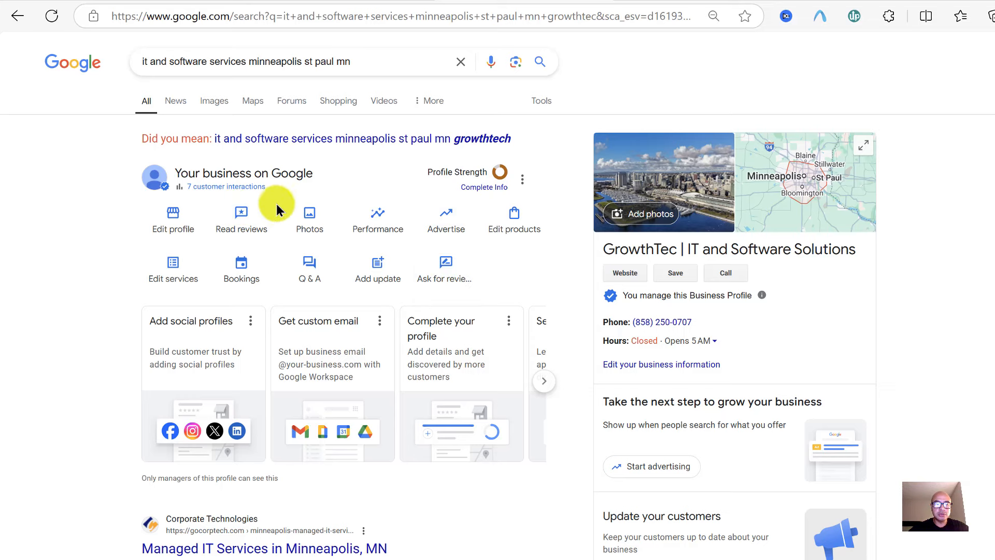
left_click(245, 223)
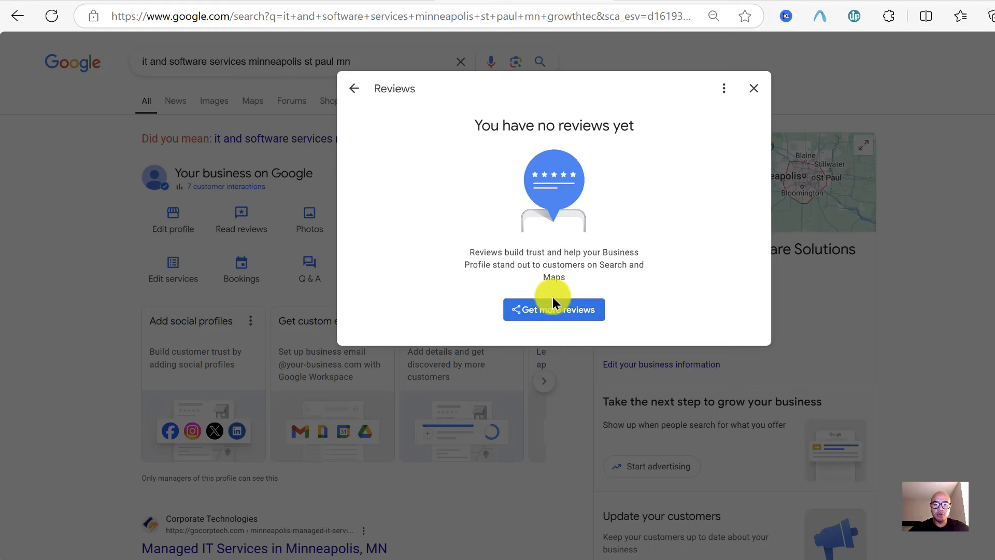
left_click(540, 317)
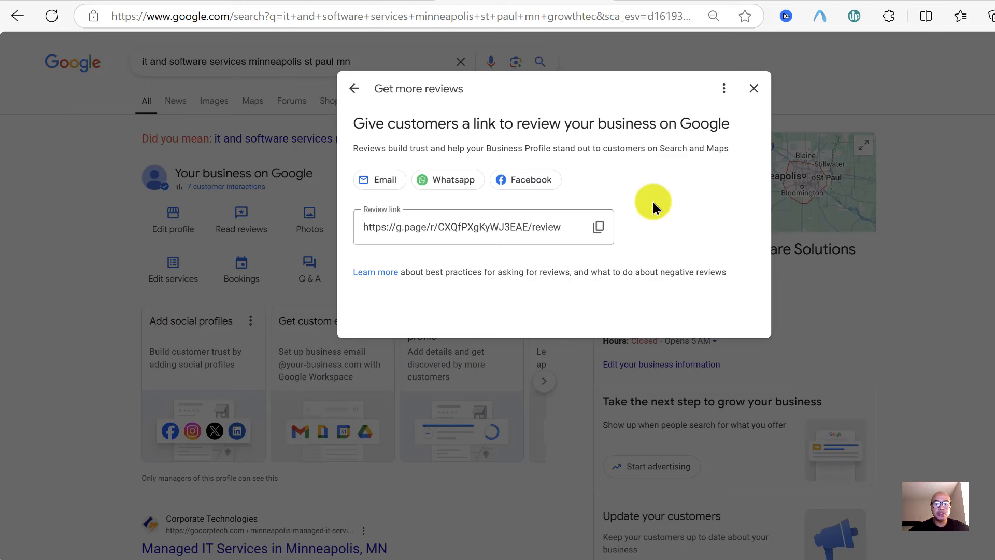
left_click(598, 227)
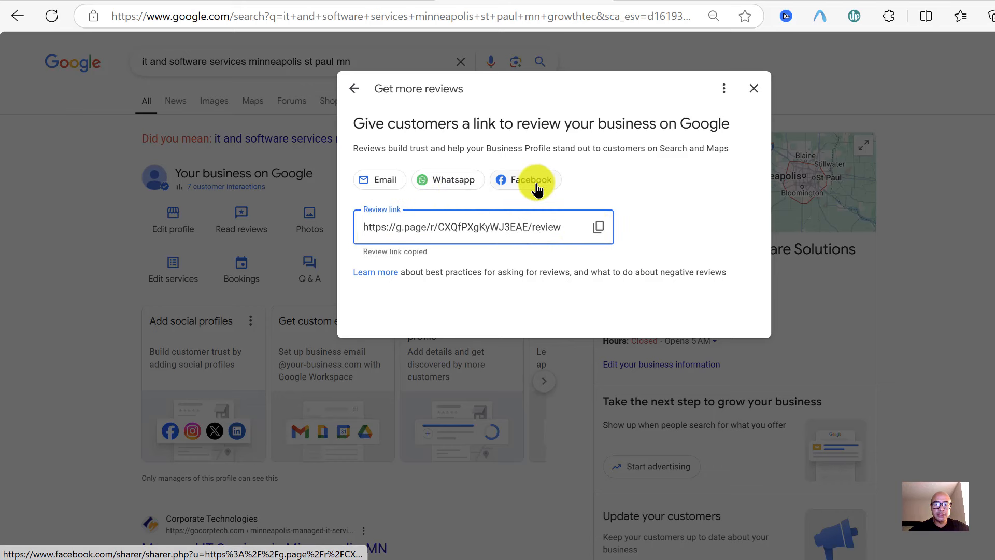
Close the review link and reviews dialogs to return to the business panel
left_click(552, 297)
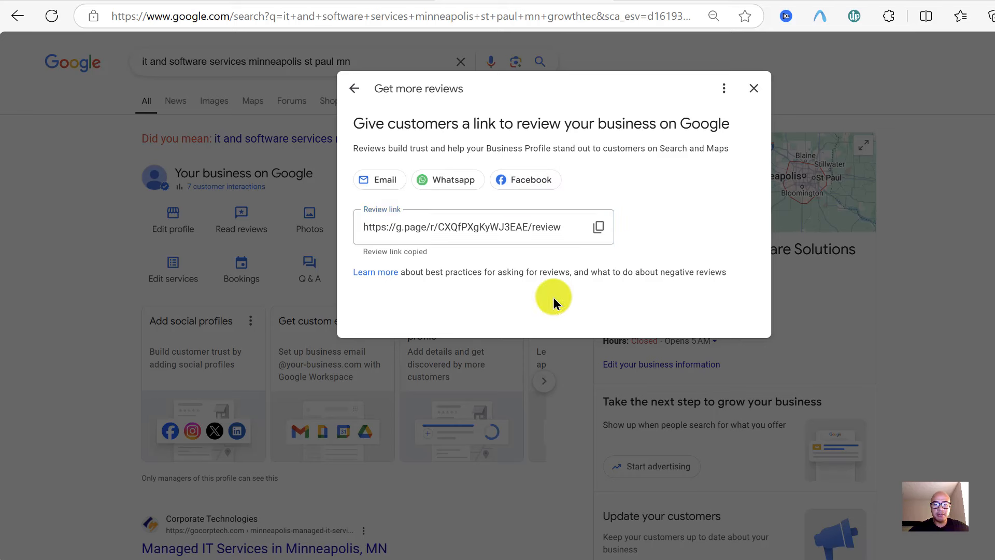
left_click(354, 89)
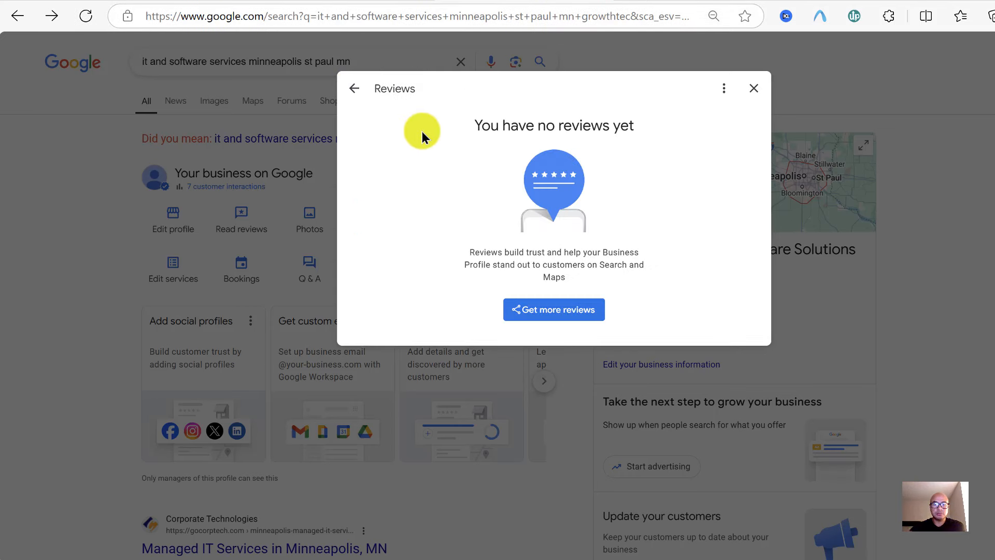
left_click(355, 89)
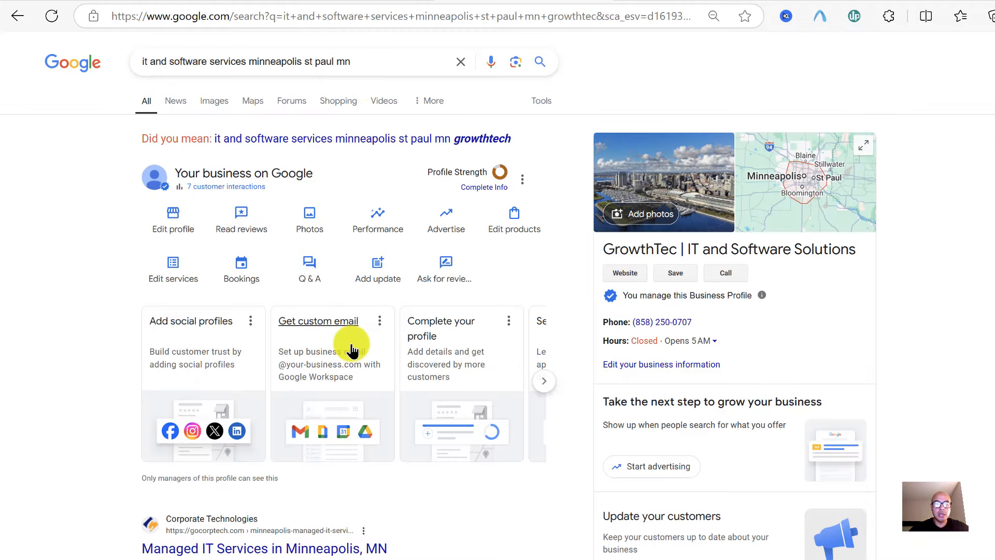
left_click(446, 274)
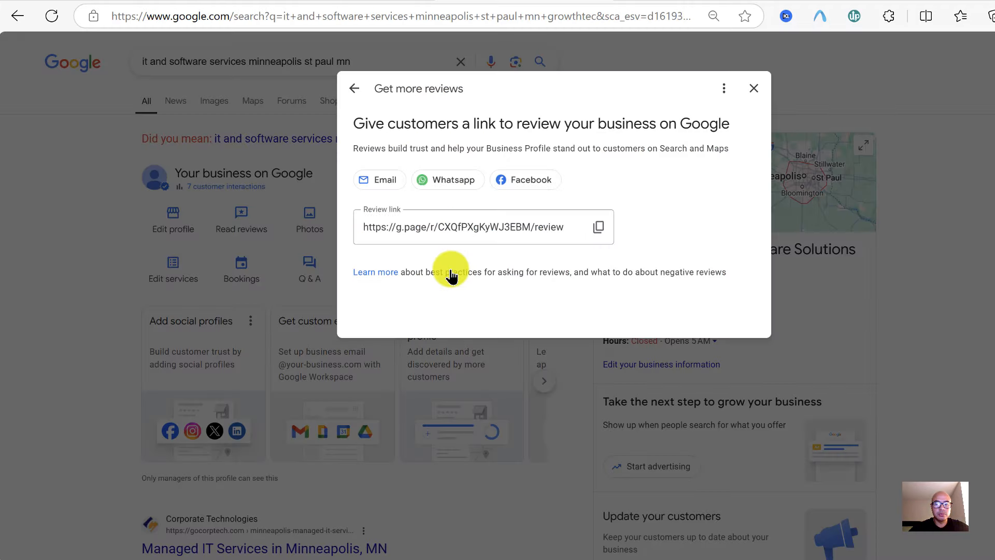
left_click(754, 89)
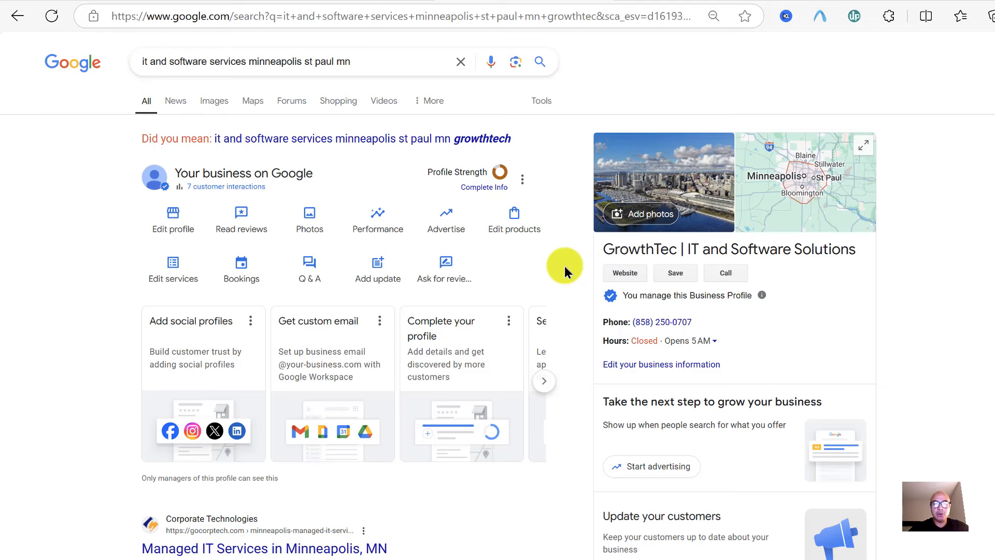
scroll(565, 266, "down", 1)
scroll(565, 266, "up", 1)
scroll(564, 265, "down", 1)
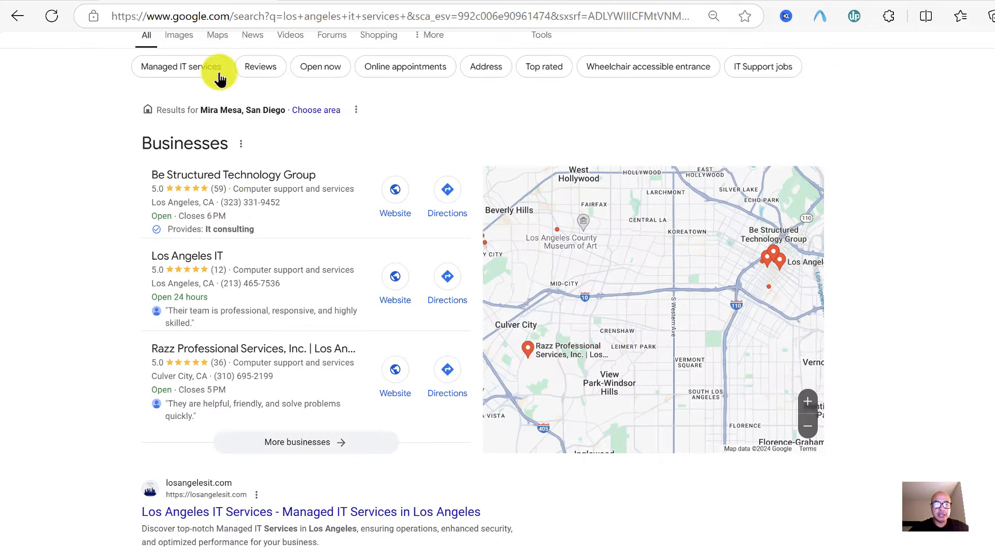
left_click(288, 223)
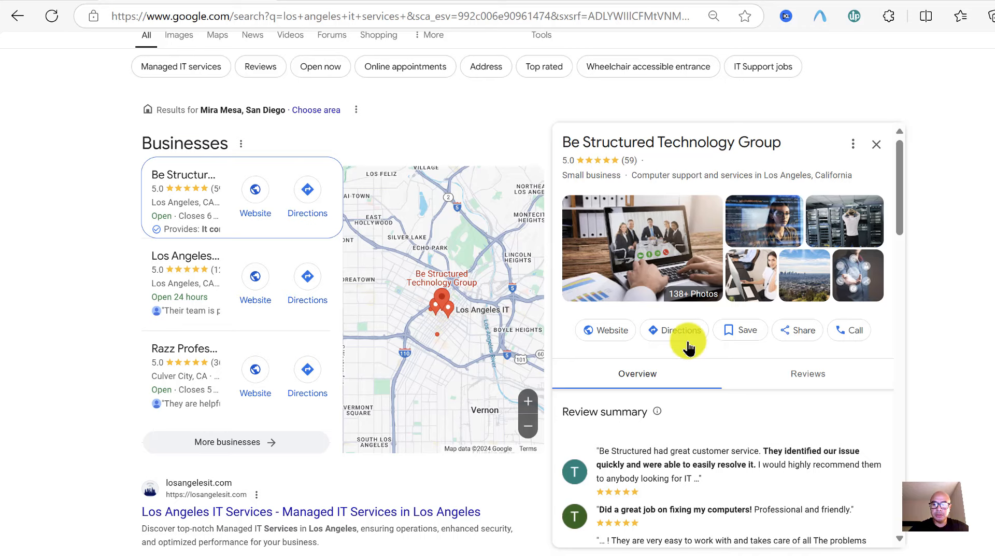
scroll(702, 396, "down", 10)
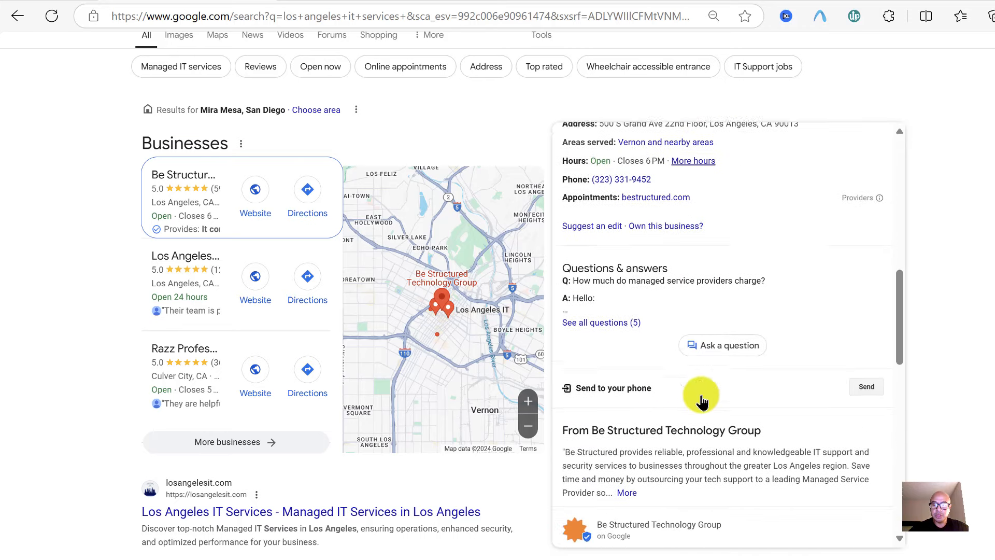
scroll(744, 213, "up", 2)
scroll(744, 213, "down", 3)
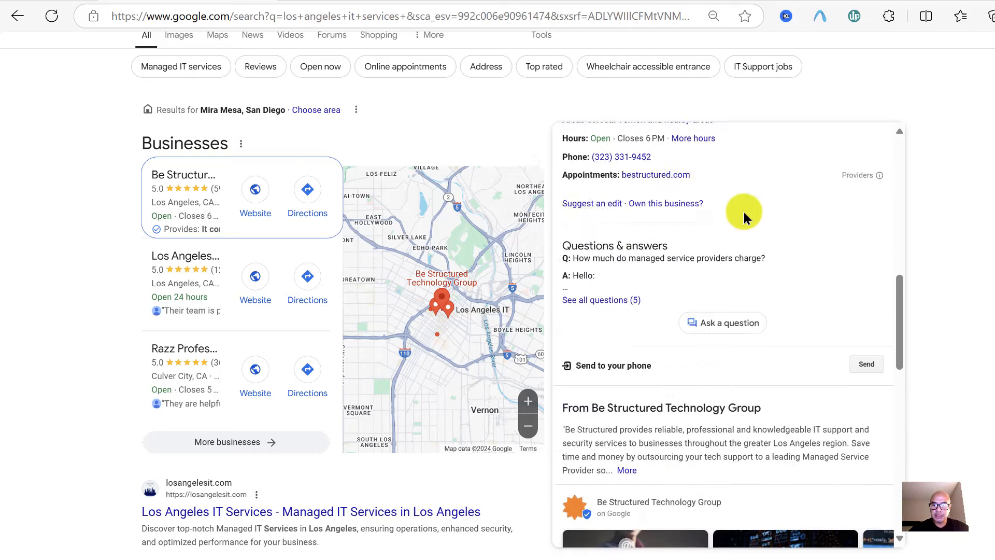
scroll(745, 213, "down", 4)
scroll(744, 212, "up", 9)
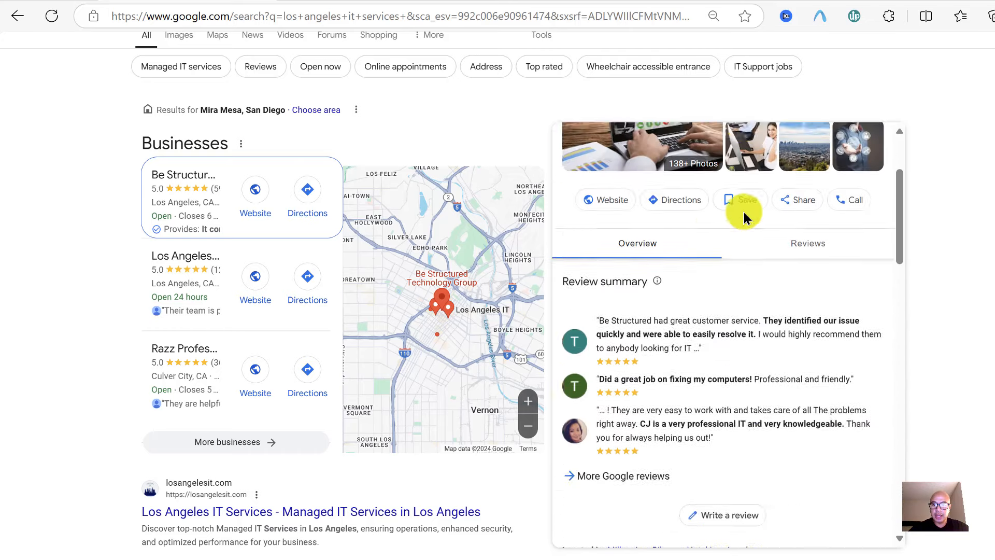
scroll(745, 213, "up", 3)
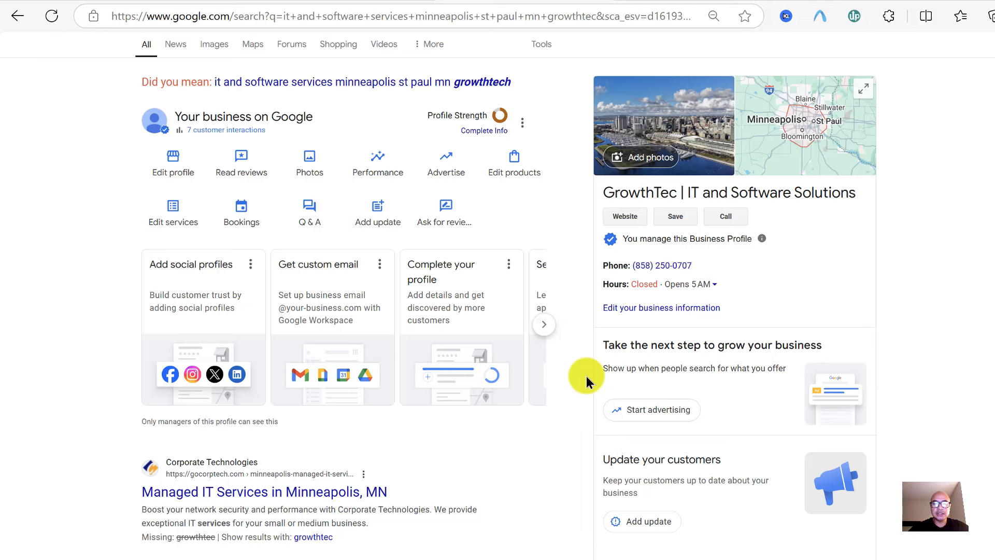
scroll(586, 376, "up", 1)
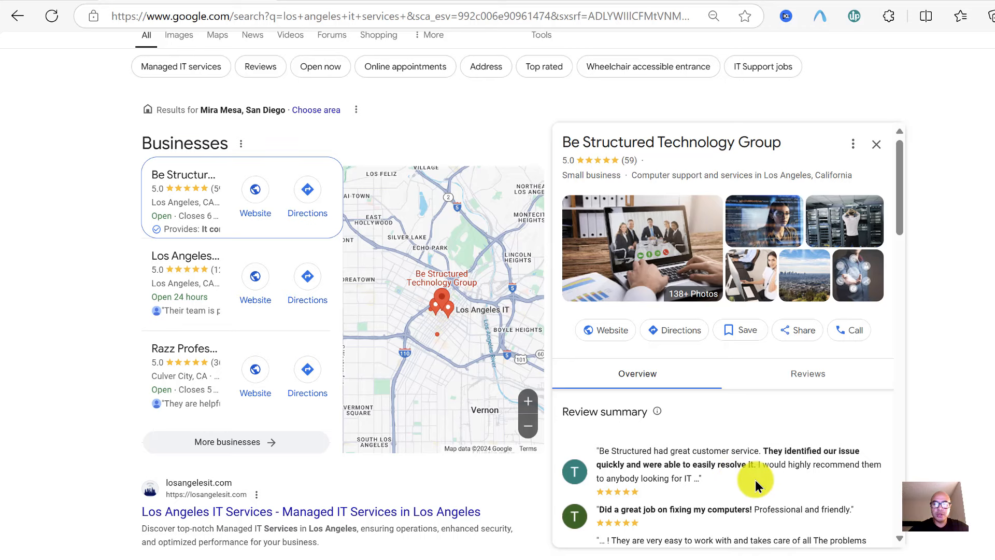
scroll(754, 480, "down", 8)
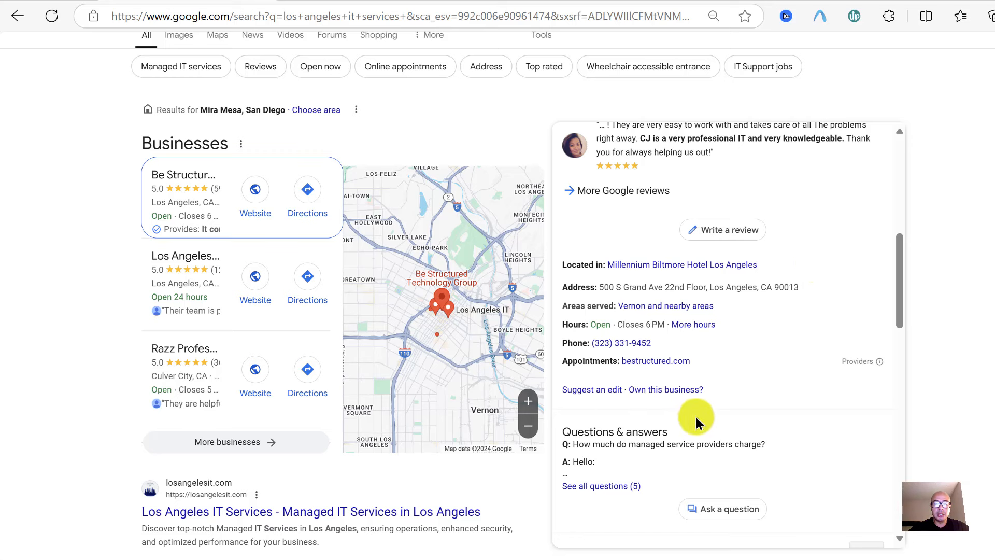
left_click(669, 390)
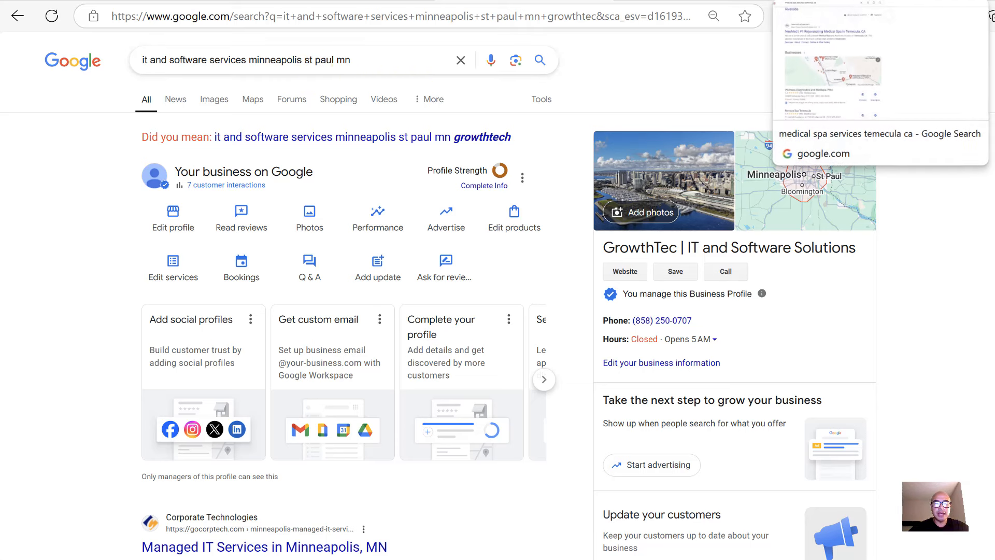
left_click(850, 1)
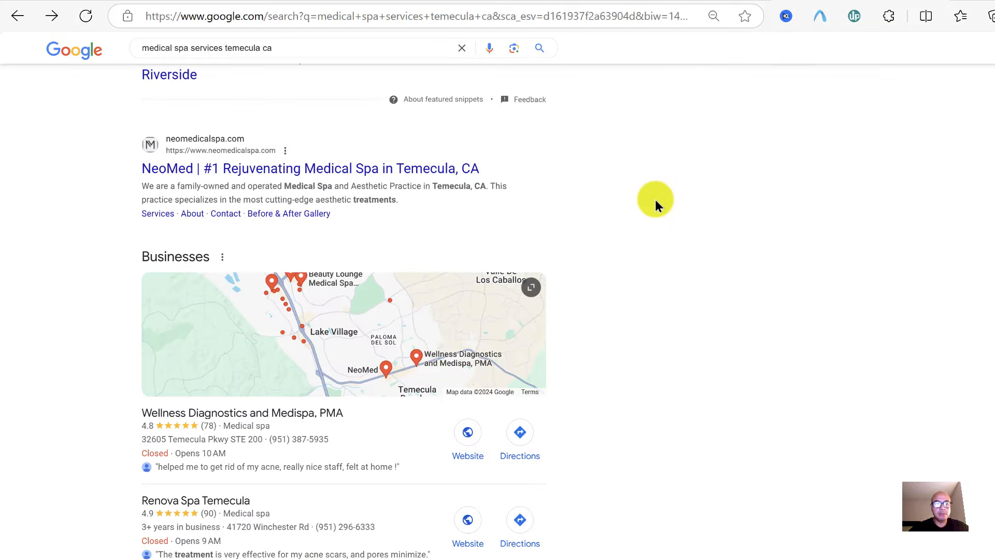
scroll(655, 200, "down", 2)
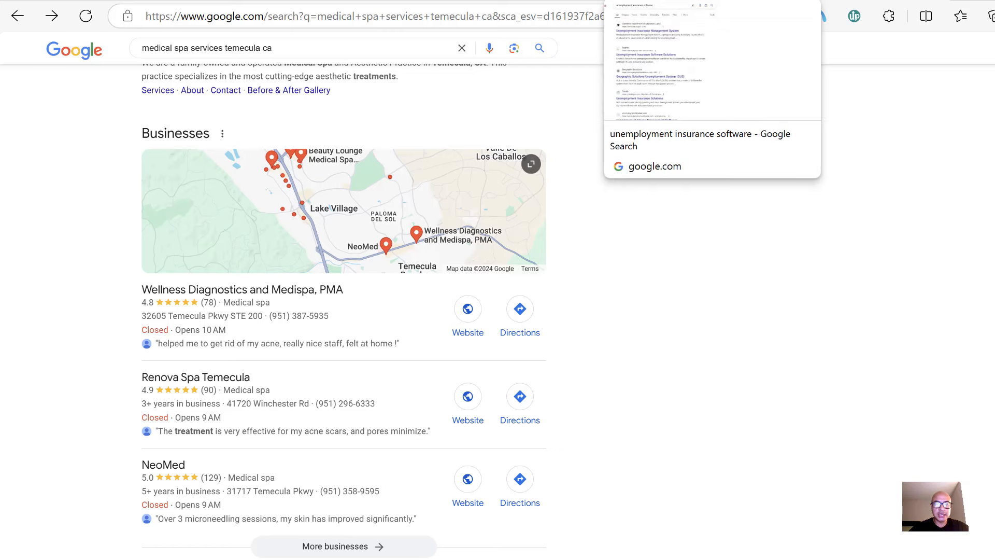
left_click(684, 1)
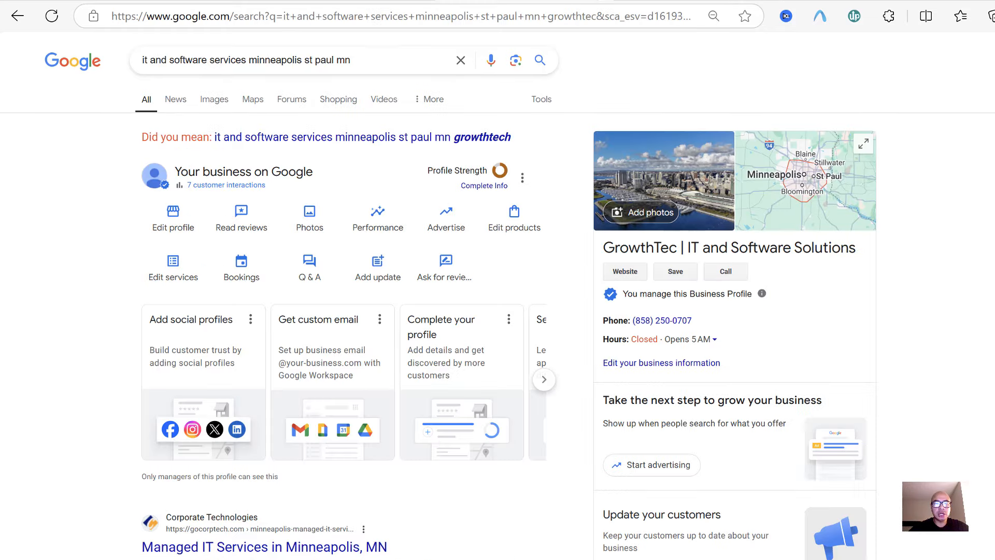
Glance at the Get your business on Google tab, then return to the IT services search and review Be Structured's panel
left_click(357, 1)
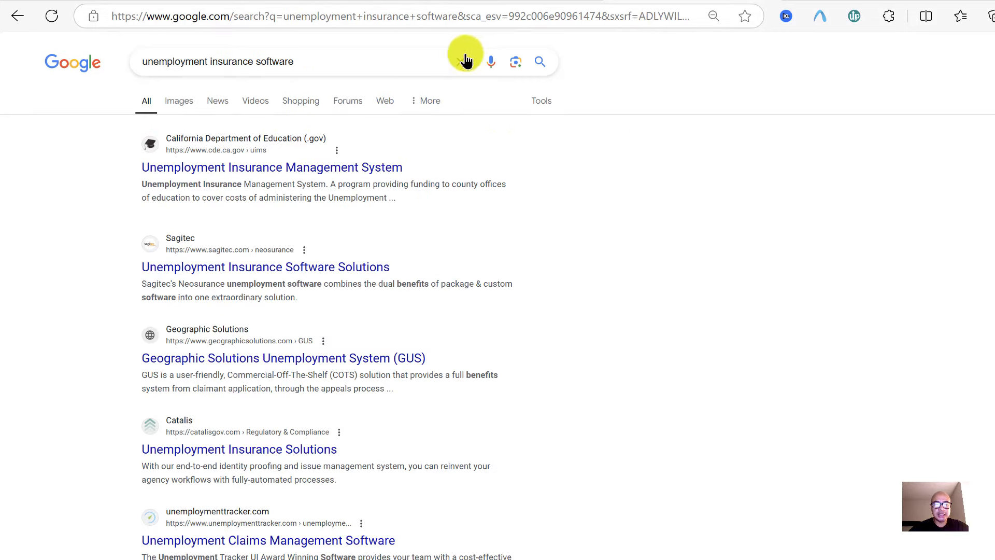
scroll(579, 234, "down", 1)
scroll(578, 229, "down", 2)
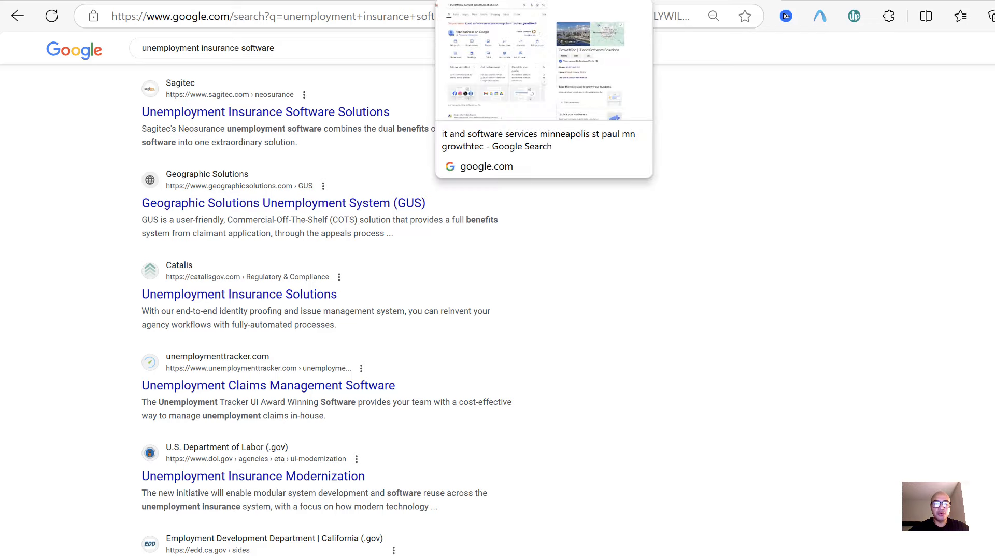
left_click(519, 1)
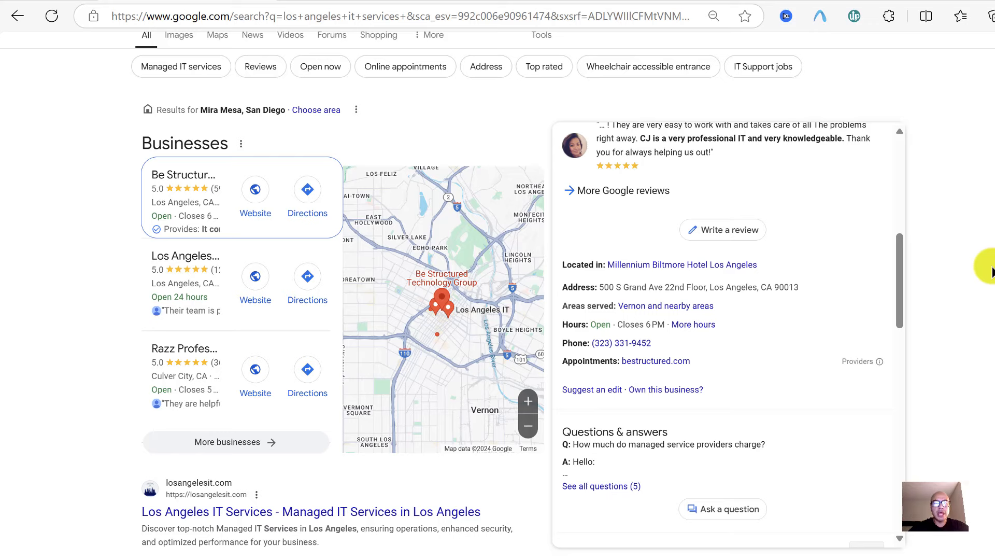
scroll(990, 272, "up", 1)
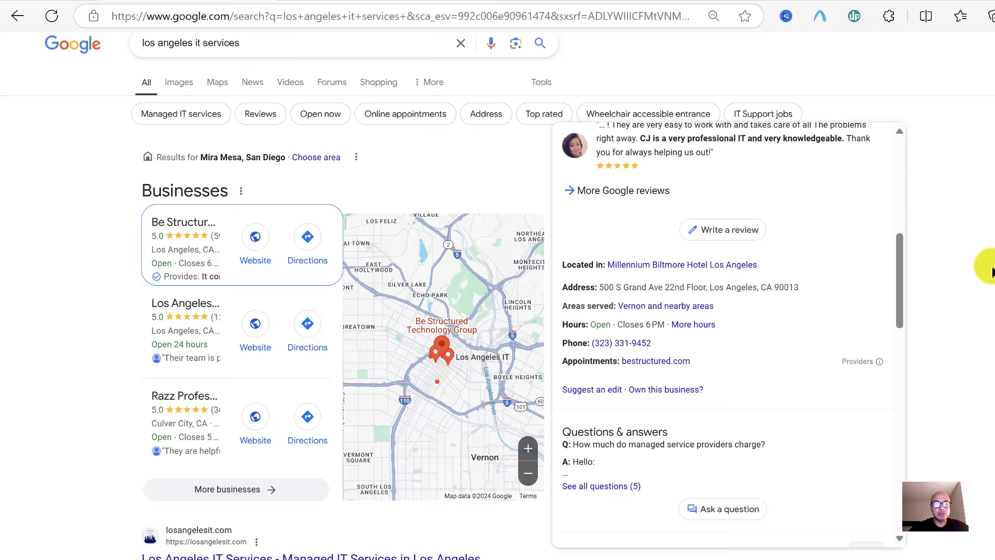
scroll(990, 272, "down", 3)
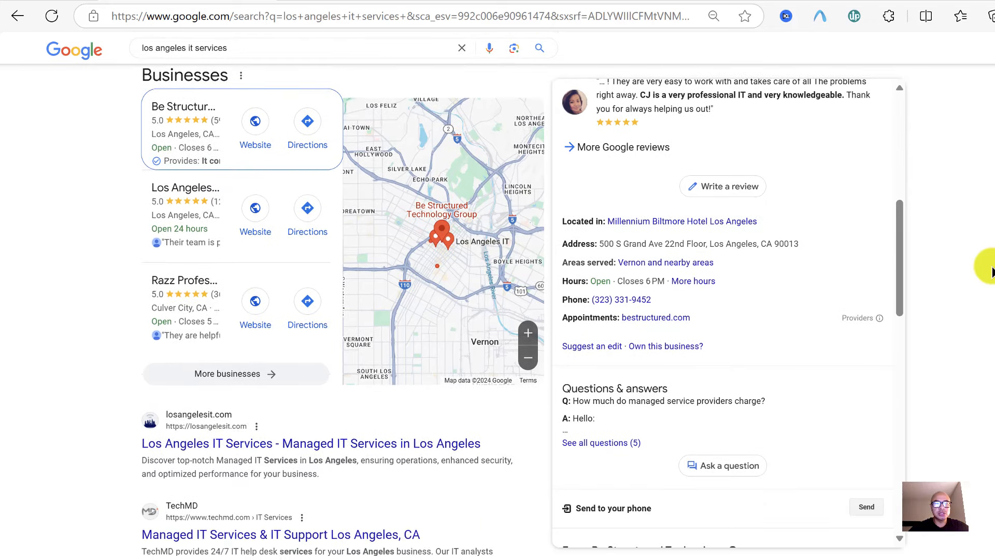